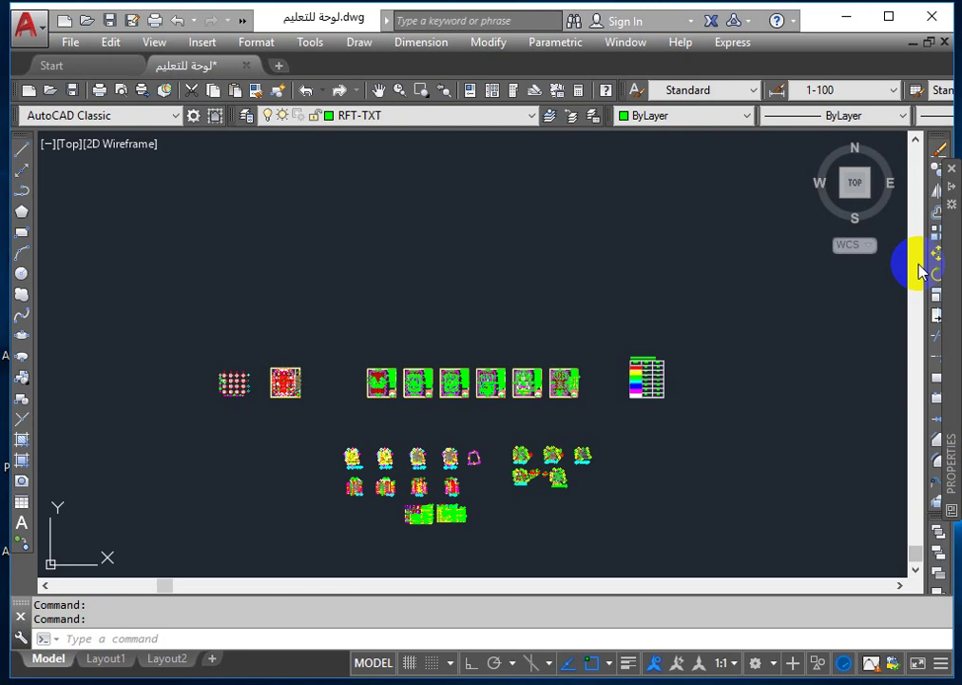
# Switch to the Drafting & Annotation workspace, then reopen the workspace list
pyautogui.click(774, 664)
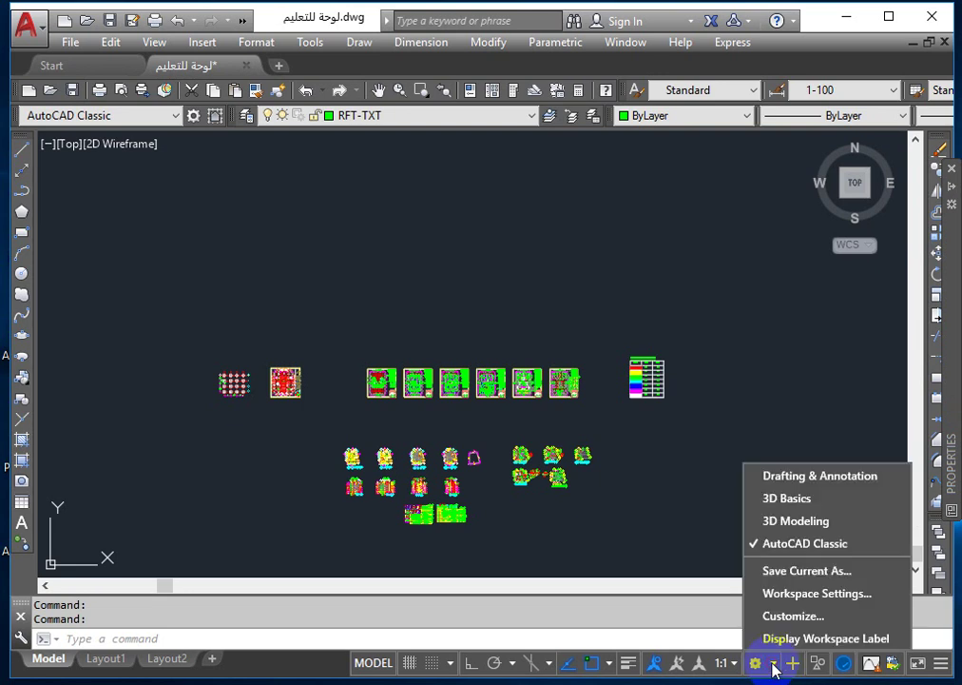
pyautogui.click(801, 480)
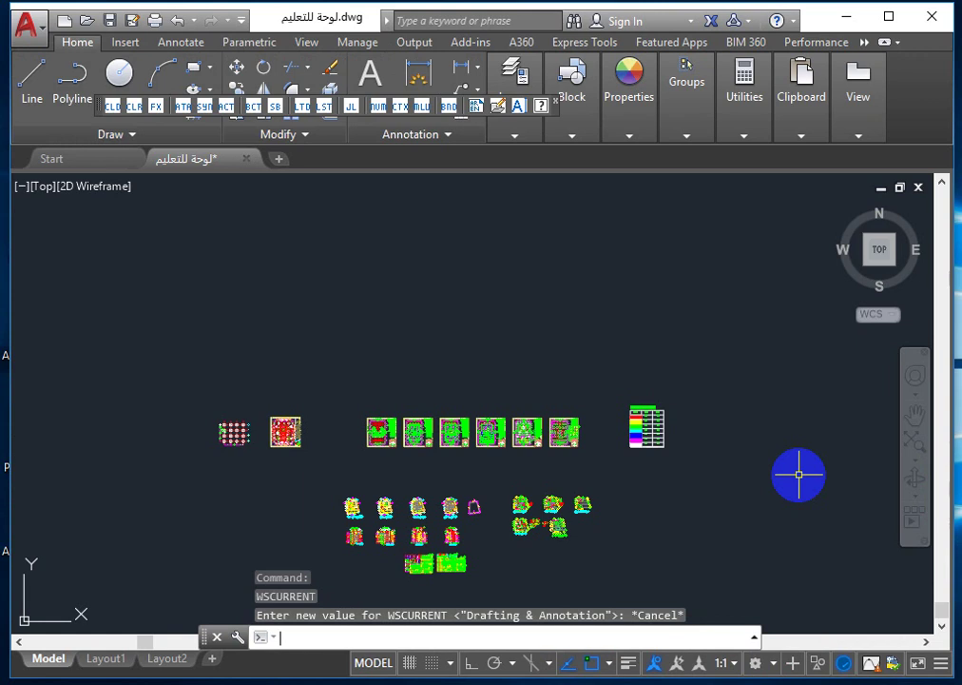
pyautogui.click(768, 667)
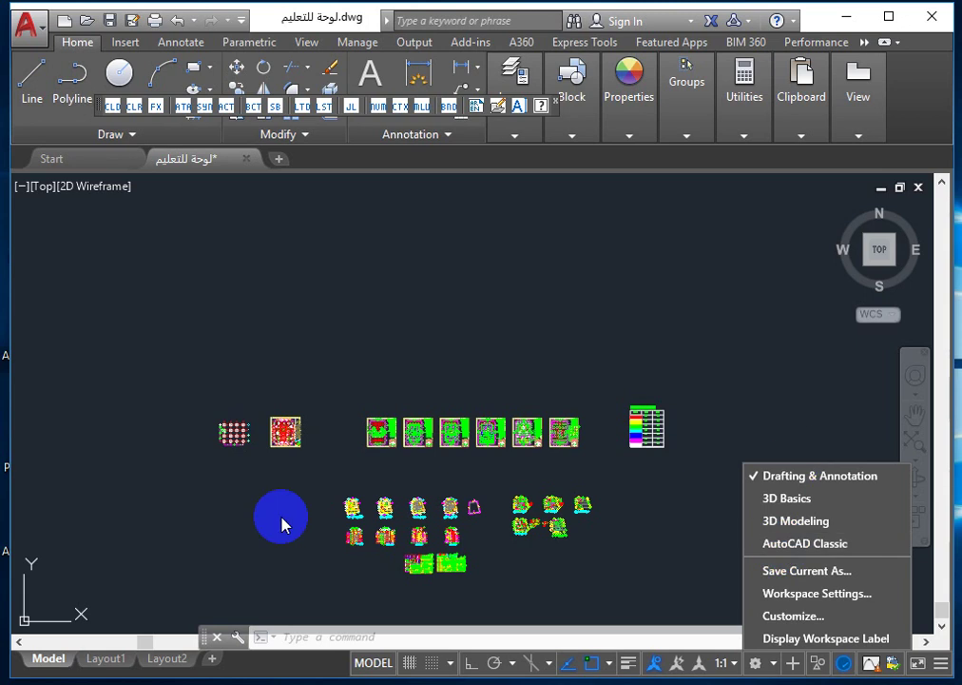
# Dismiss the workspace list, zoom in, and run CUI to show the workspaces
pyautogui.click(333, 505)
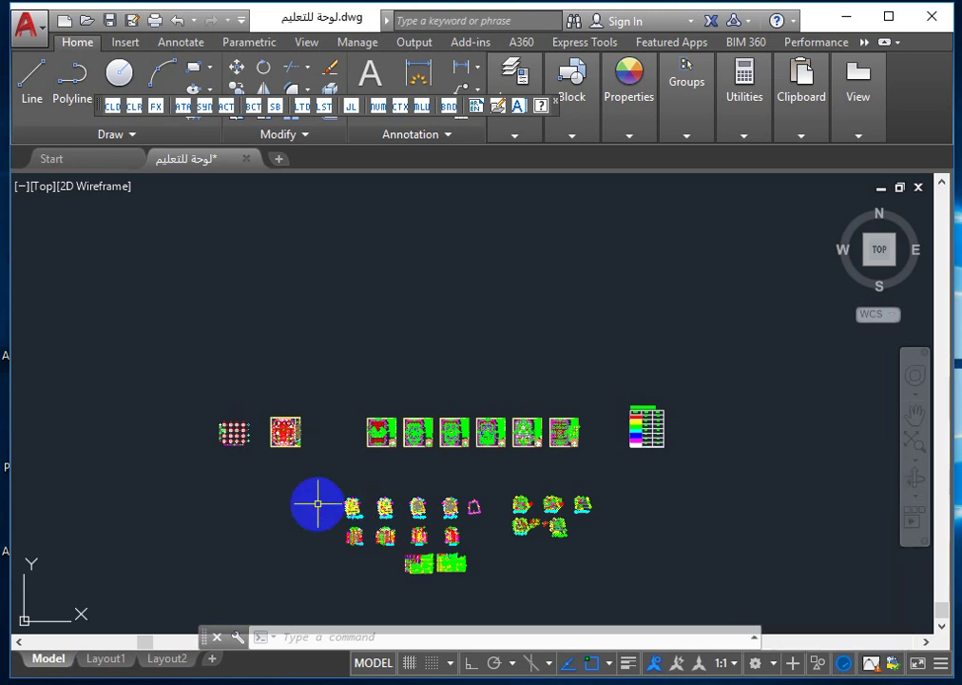
pyautogui.scroll(3, 383, 368)
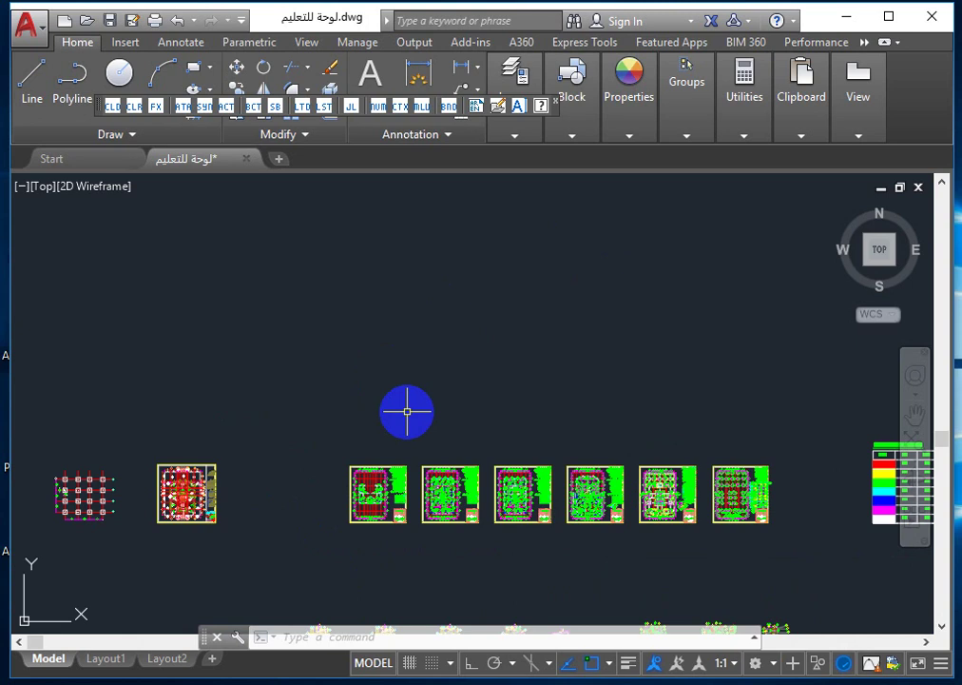
pyautogui.write('c')
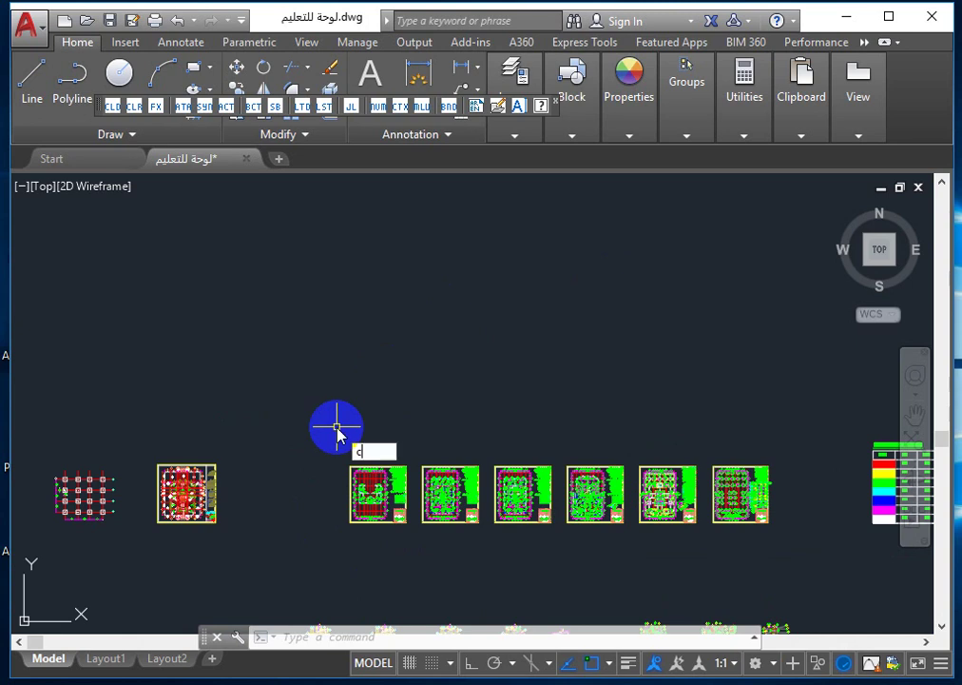
pyautogui.write('u')
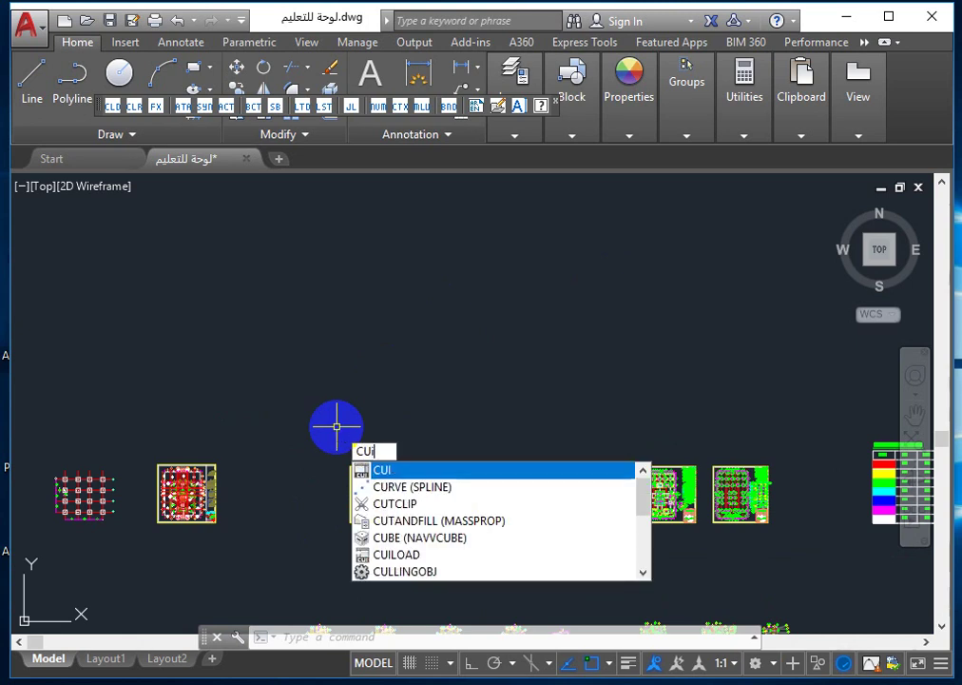
pyautogui.write('i')
pyautogui.press('Return')
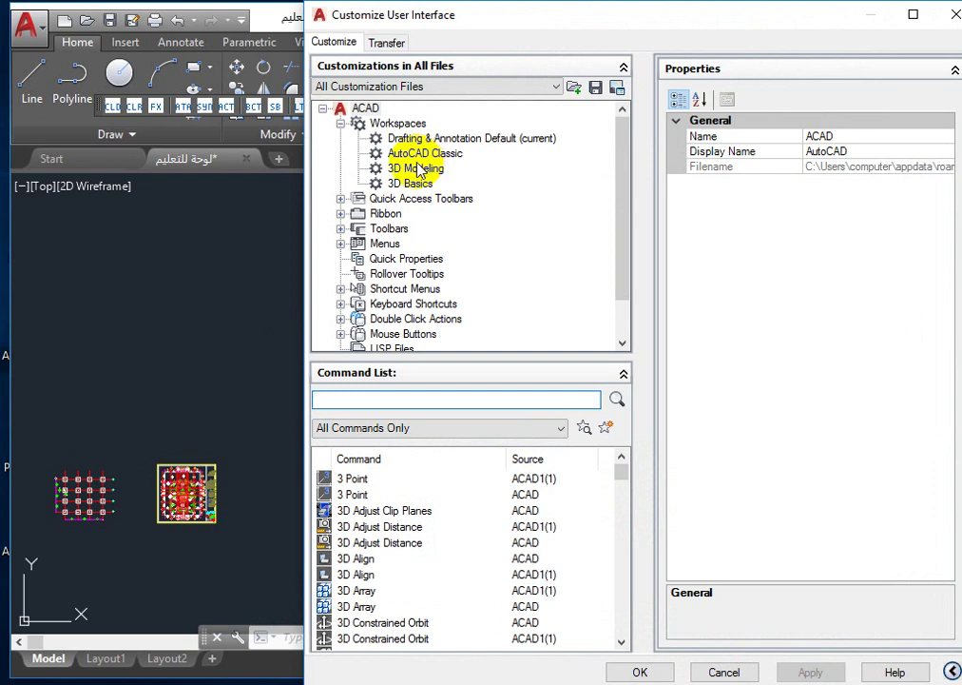
# Cancel browsing for a customization file, close the CUI window, and minimize AutoCAD 2017
pyautogui.click(390, 42)
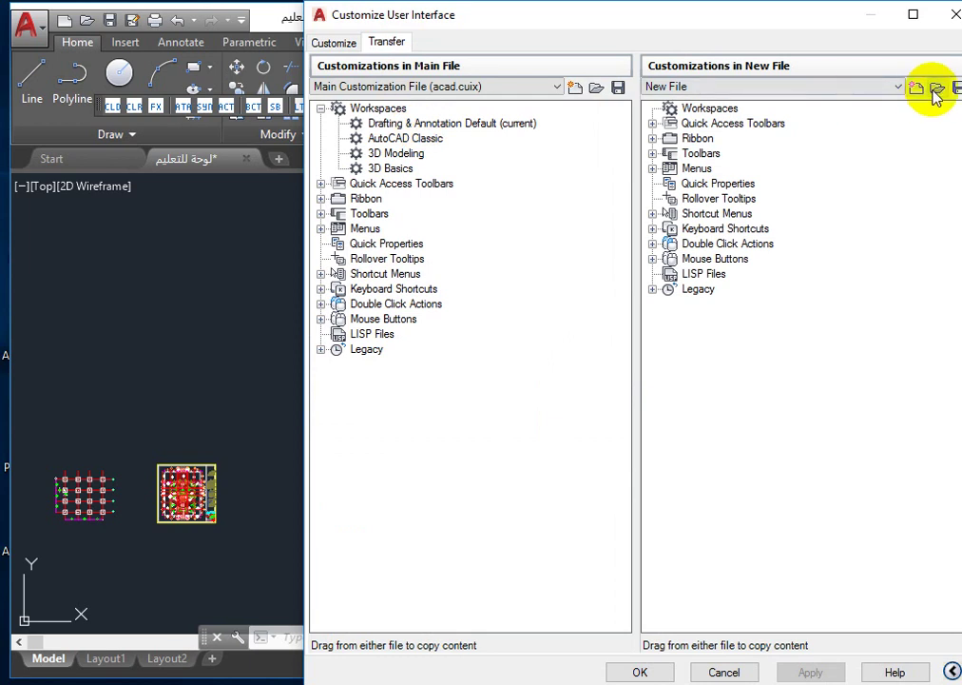
pyautogui.click(935, 89)
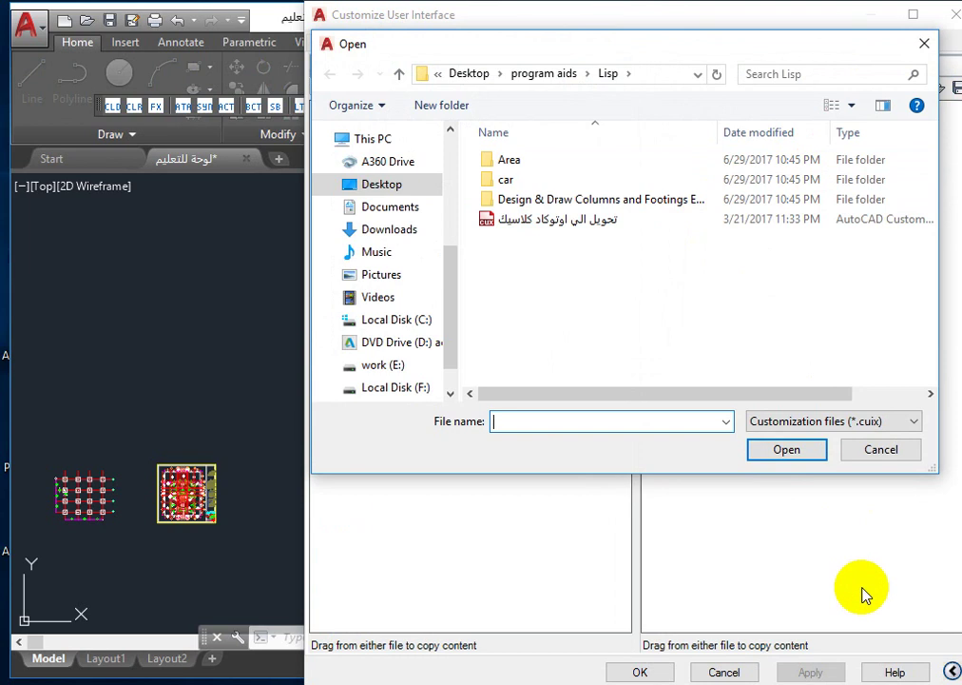
pyautogui.click(868, 464)
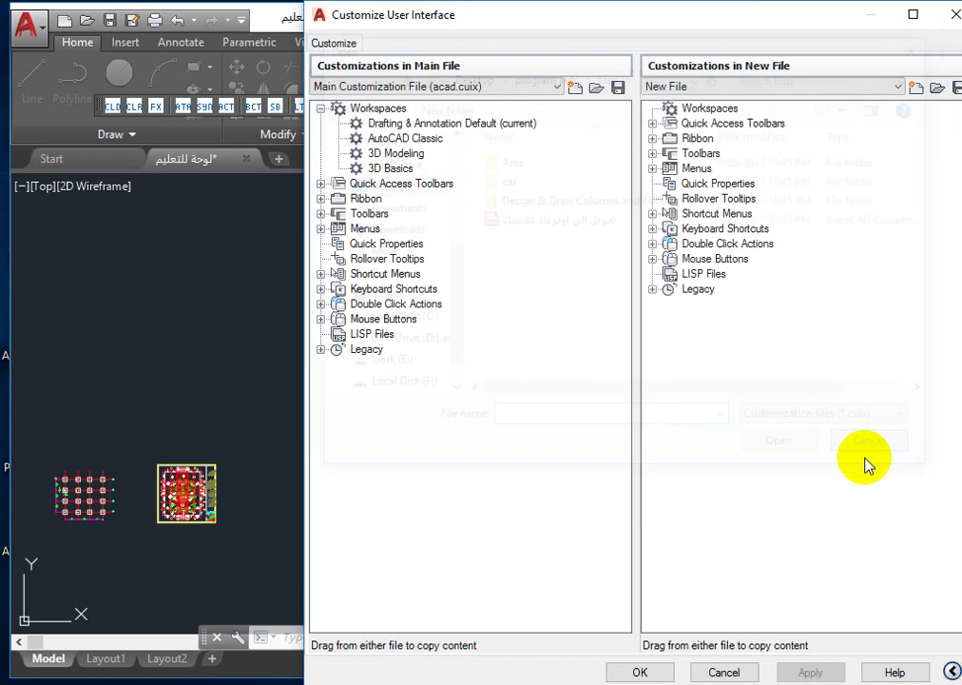
pyautogui.click(944, 20)
pyautogui.click(836, 16)
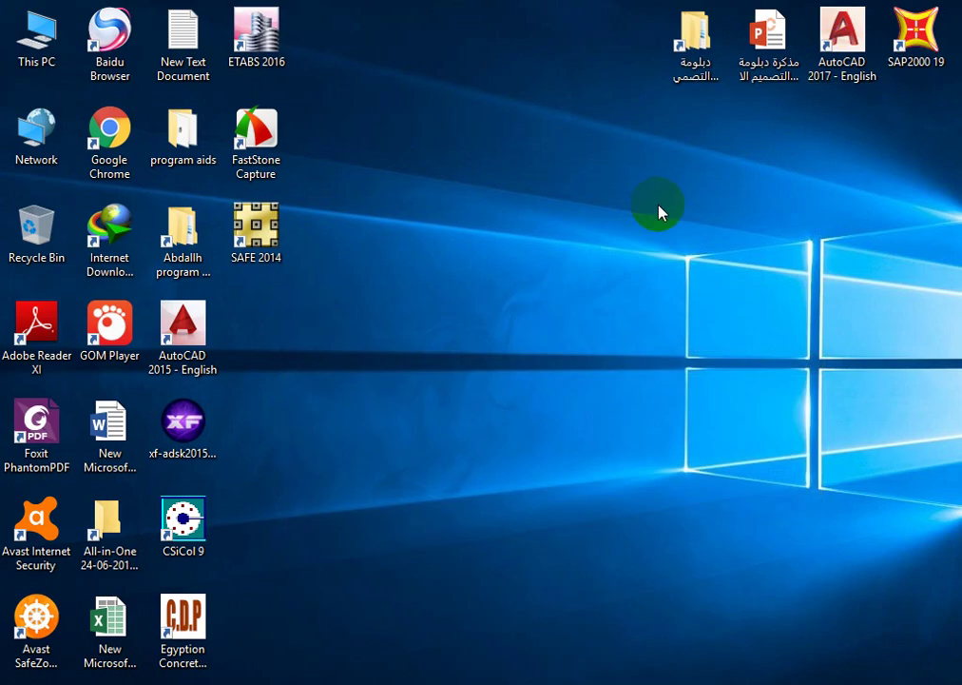
# Start AutoCAD 2015 from its AutoCAD 2015 - English desktop shortcut
pyautogui.doubleClick(217, 339)
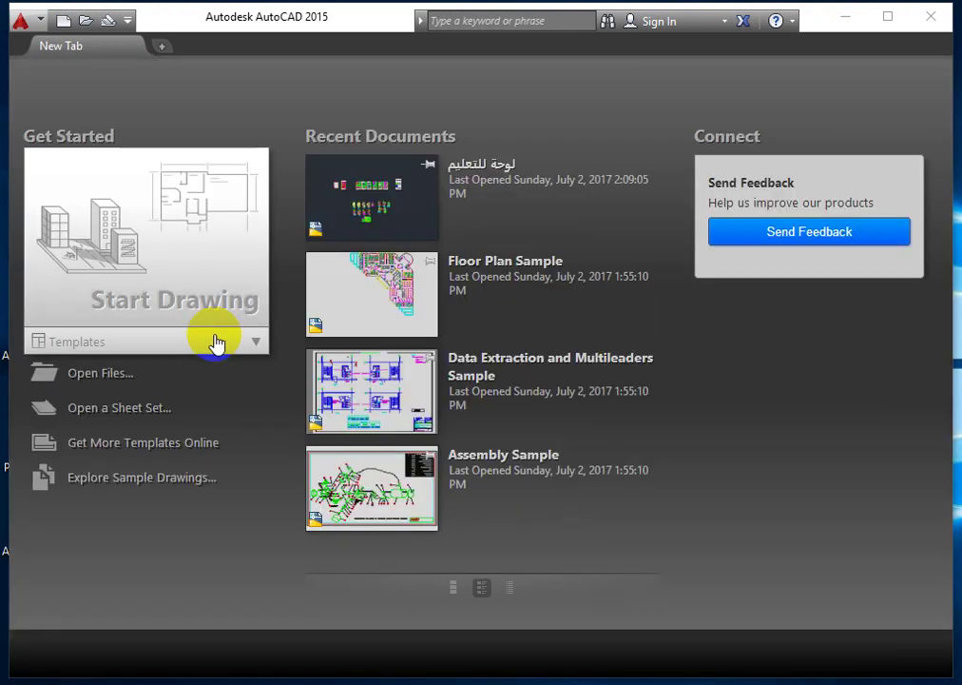
# Open معماري.dwg from the EXAMPLES folder, declining read-only mode for the recent drawing
pyautogui.click(352, 213)
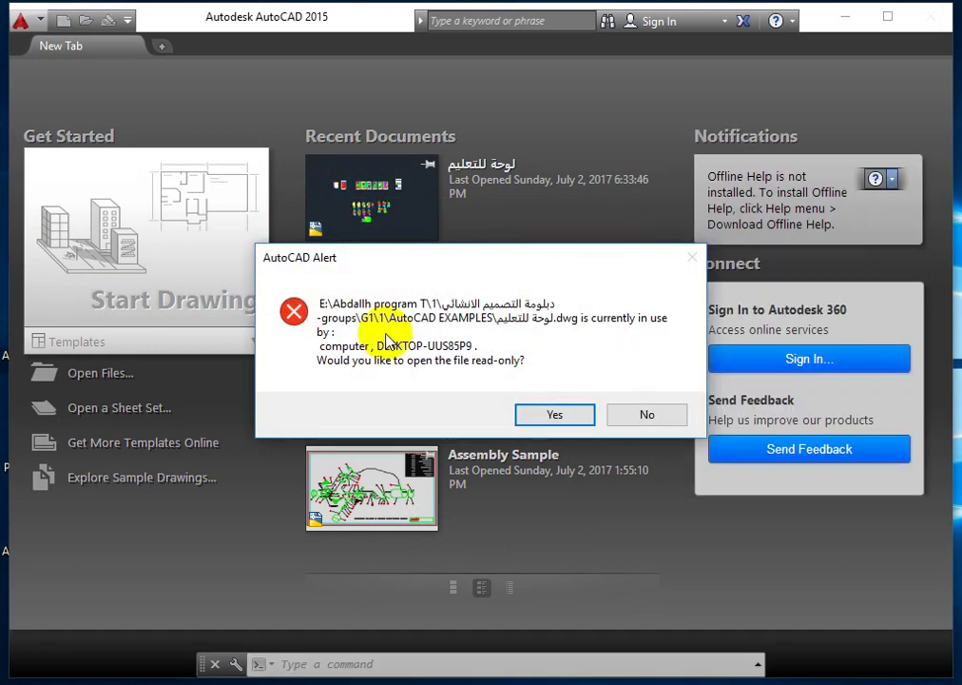
pyautogui.click(651, 414)
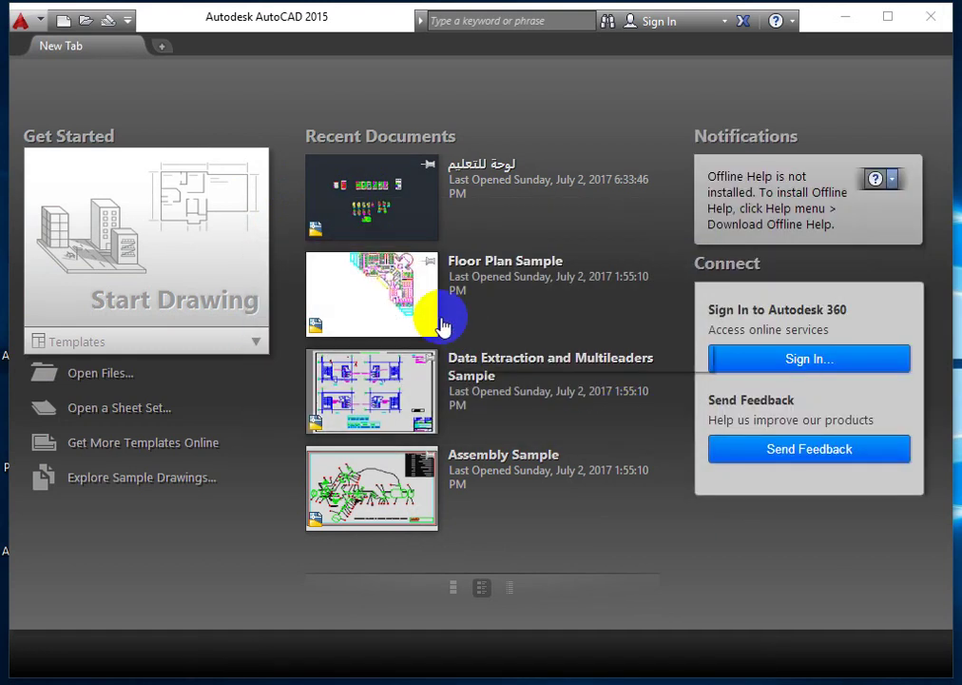
pyautogui.click(108, 380)
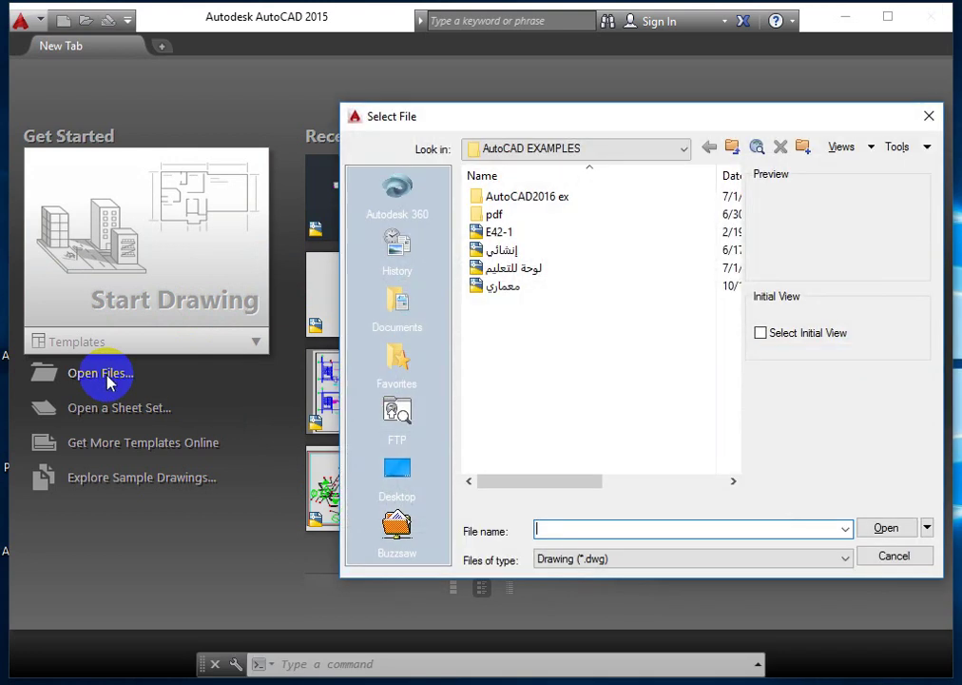
pyautogui.click(516, 287)
pyautogui.click(888, 527)
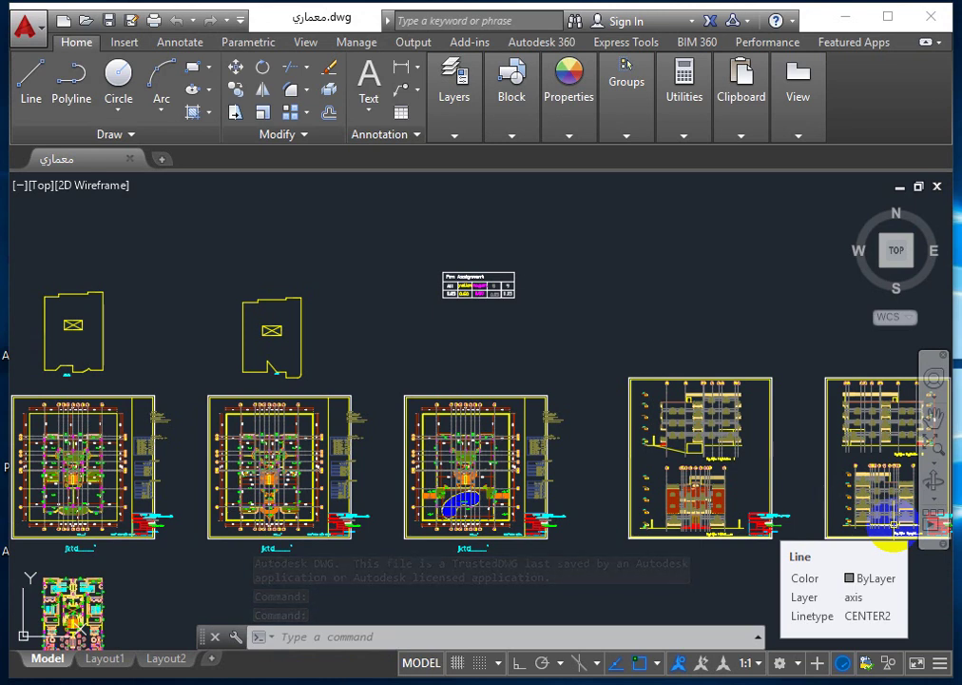
# Choose Customize… from the Workspace Switching gear menu
pyautogui.click(797, 663)
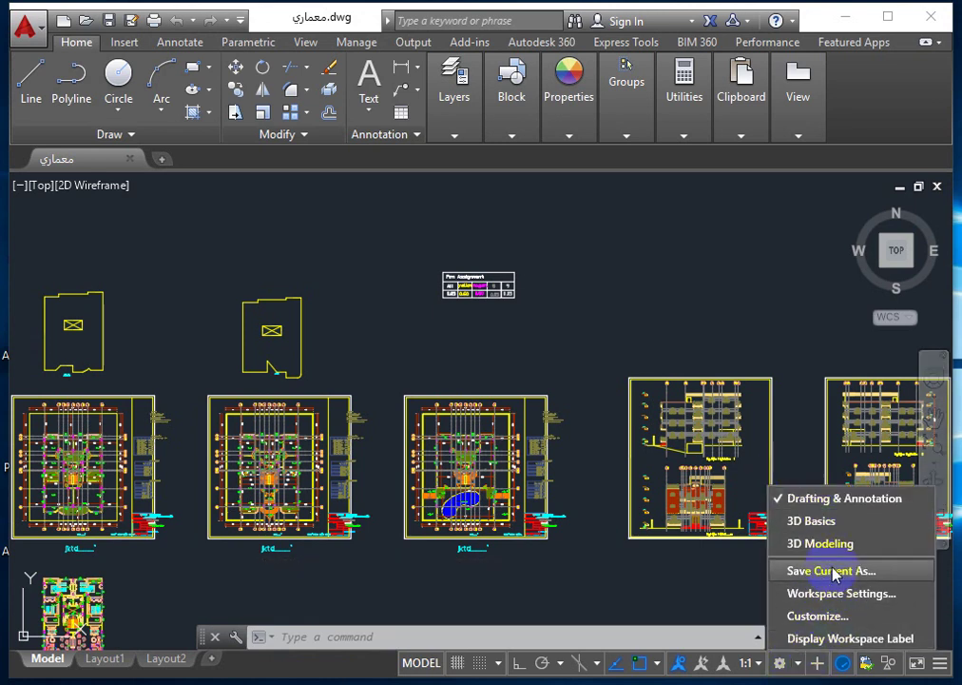
pyautogui.click(843, 618)
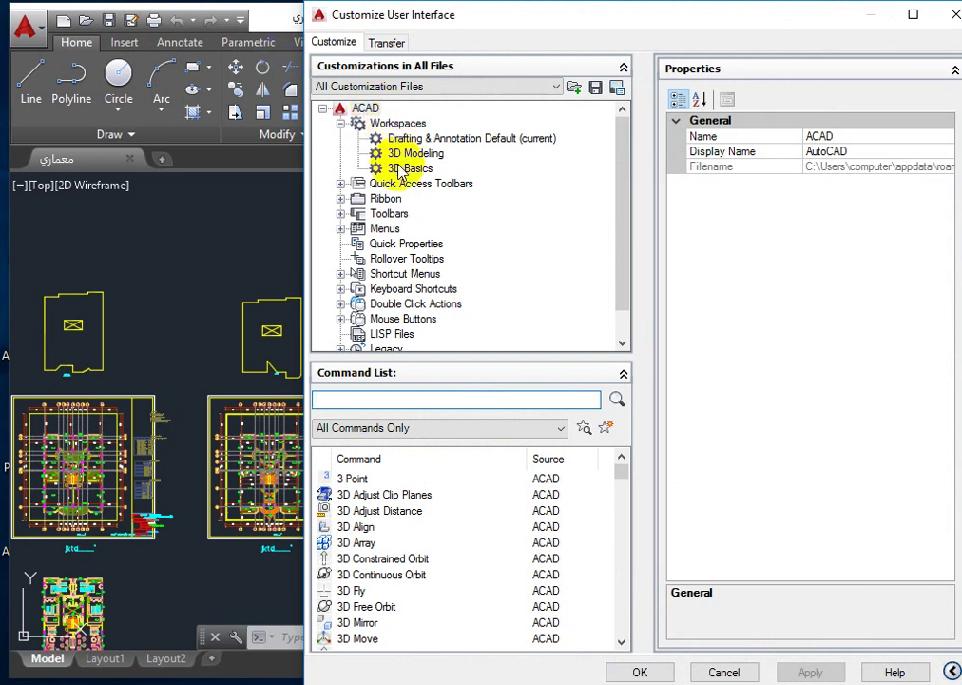
# In the Transfer view, load تحويل الي اوتوكاد كلاسيك.cuix from Desktop\program aids\Lisp
pyautogui.click(387, 42)
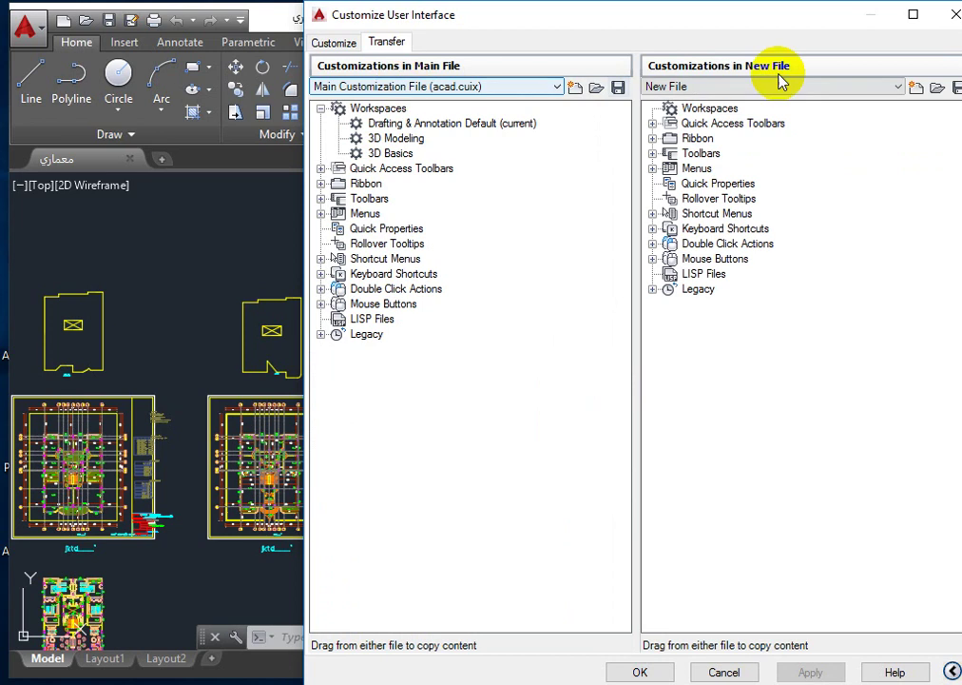
pyautogui.click(936, 88)
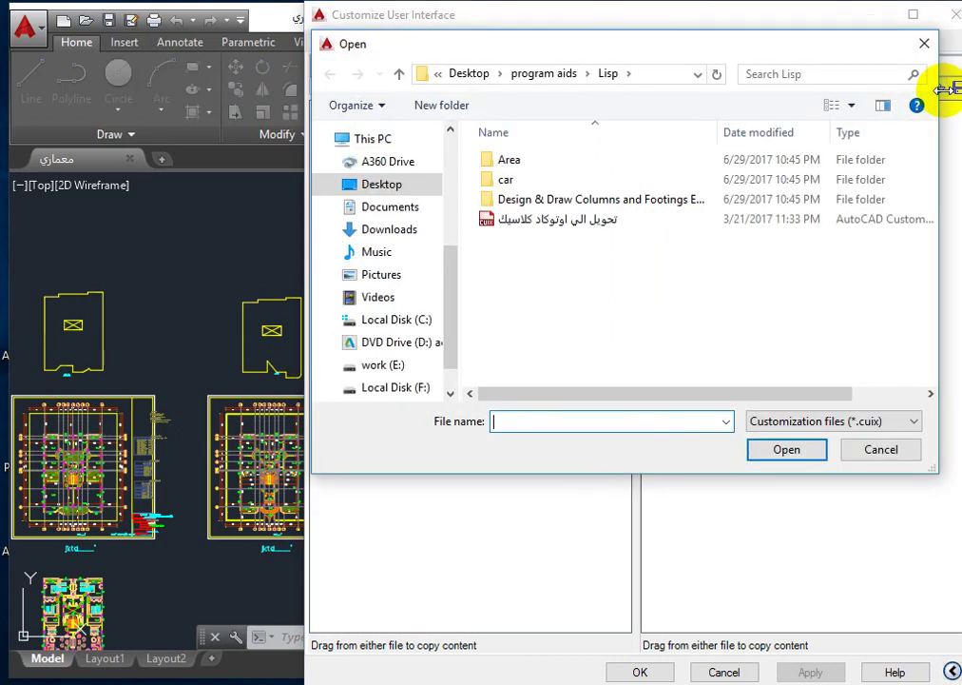
pyautogui.click(773, 228)
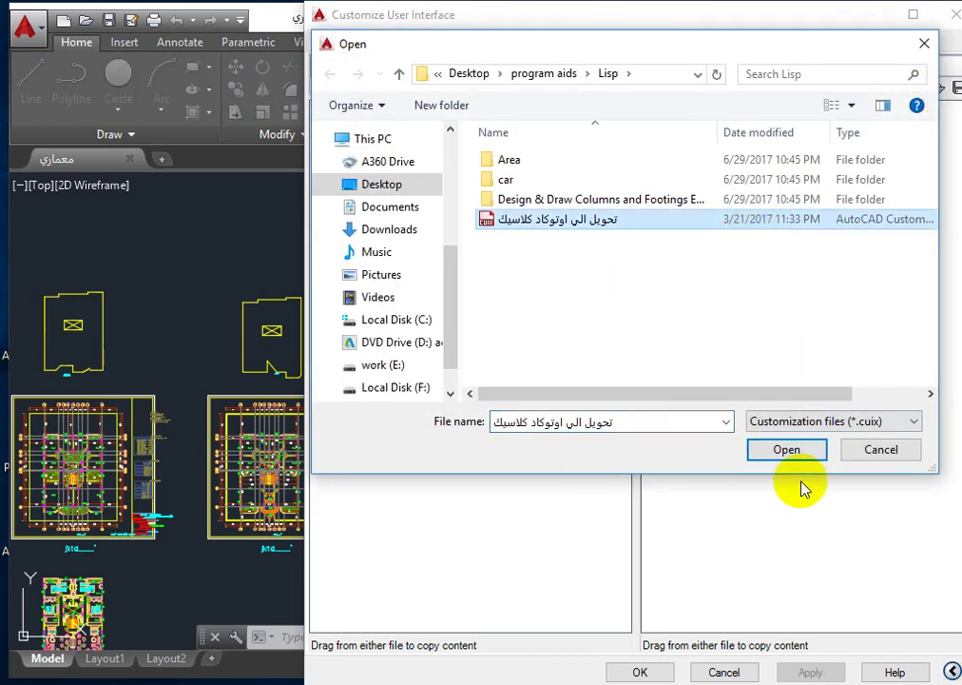
pyautogui.click(787, 451)
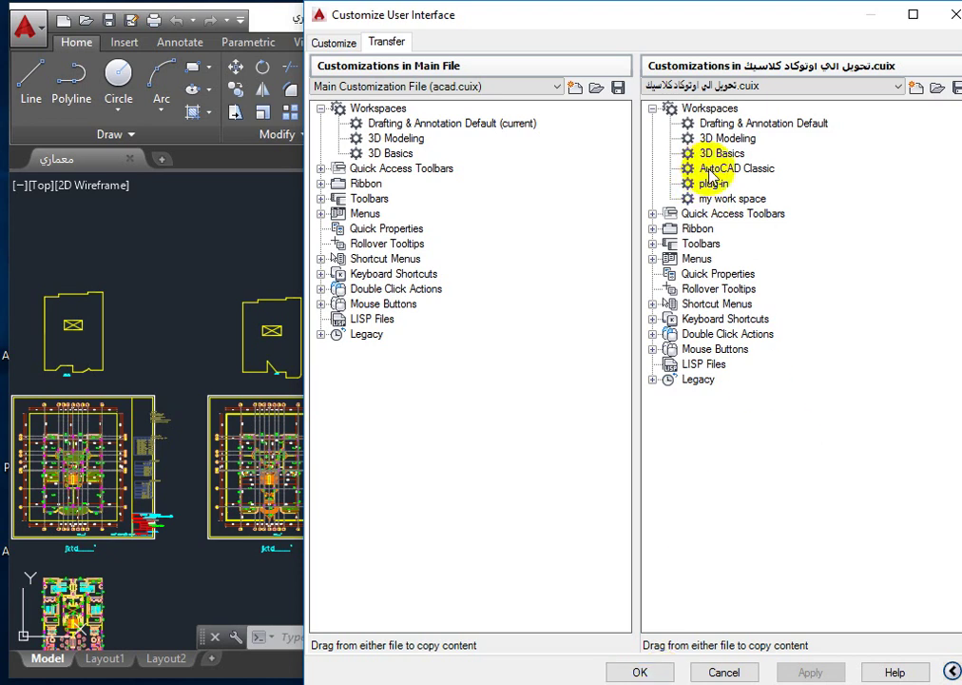
# Copy the AutoCAD Classic workspace into the main customization file and apply it
pyautogui.moveTo(710, 171); pyautogui.dragTo(440, 167)
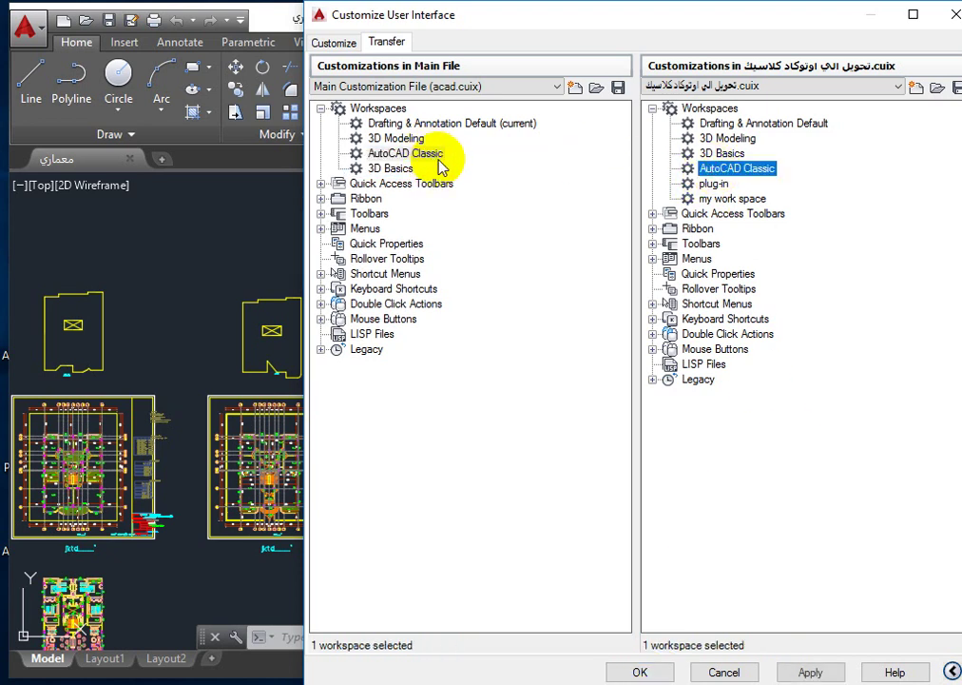
pyautogui.click(810, 673)
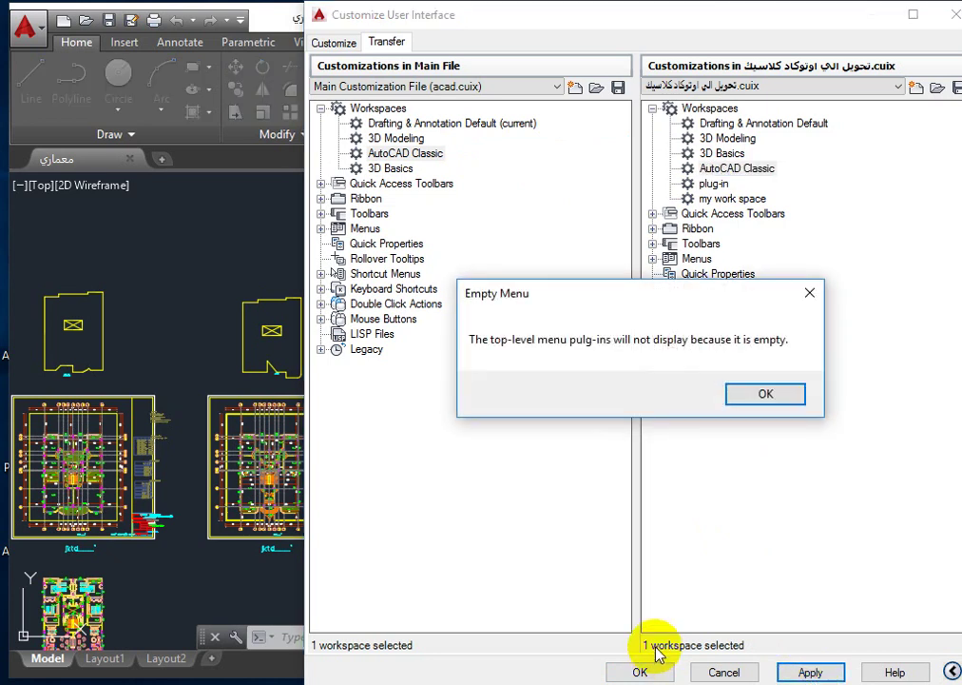
pyautogui.click(792, 393)
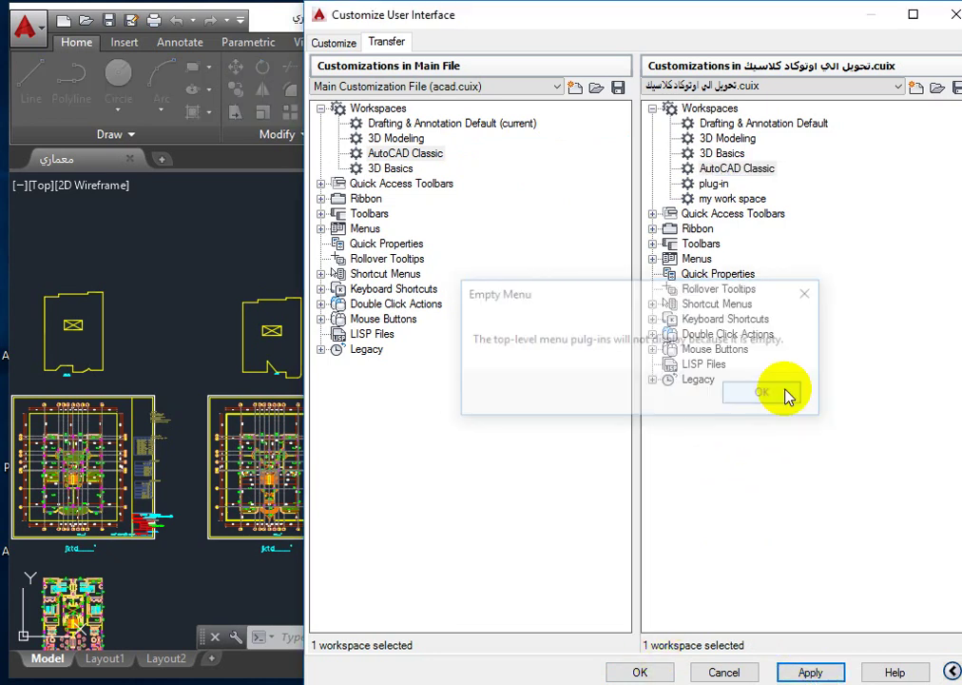
pyautogui.click(641, 672)
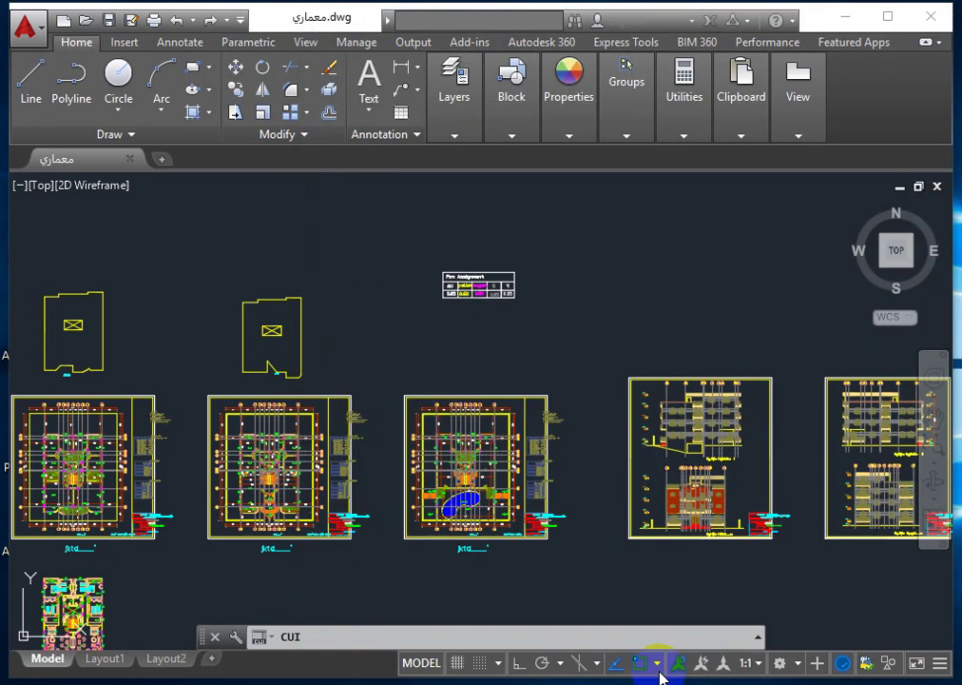
# Review the available workspaces, then close AutoCAD 2015
pyautogui.click(800, 665)
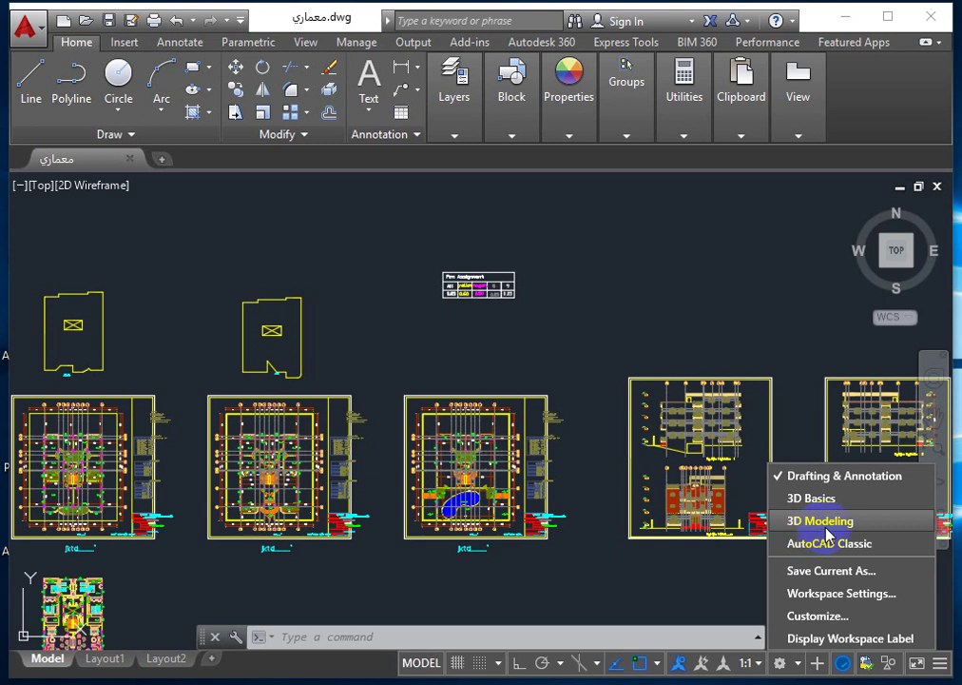
pyautogui.click(934, 19)
pyautogui.click(935, 19)
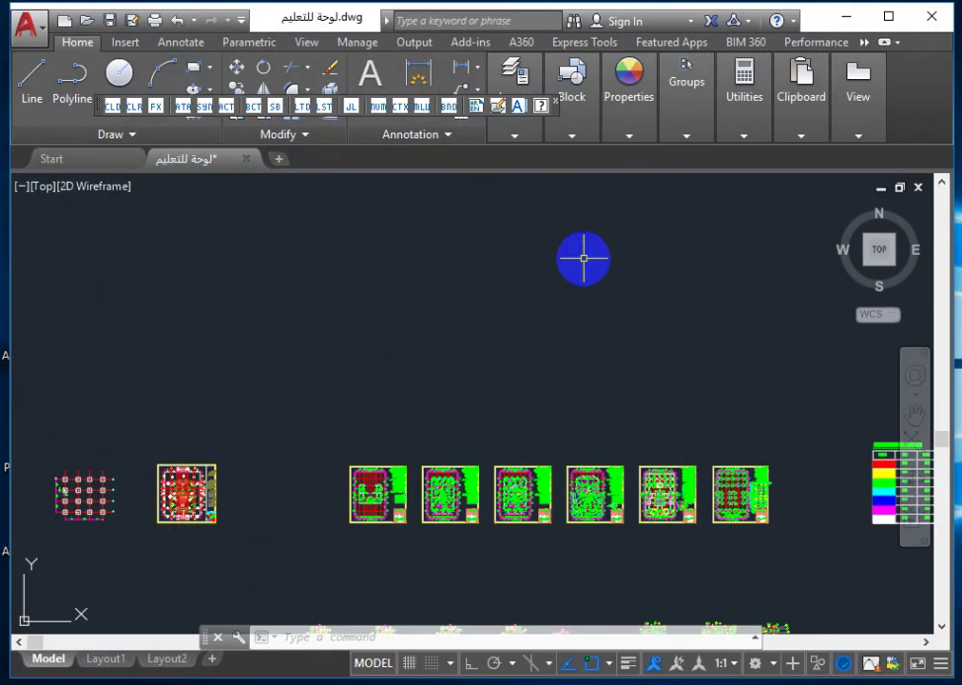
# Reposition the AutoCAD 2017 window showing لوحة للتعليم.dwg by its title bar
pyautogui.moveTo(540, 9); pyautogui.dragTo(539, 12)
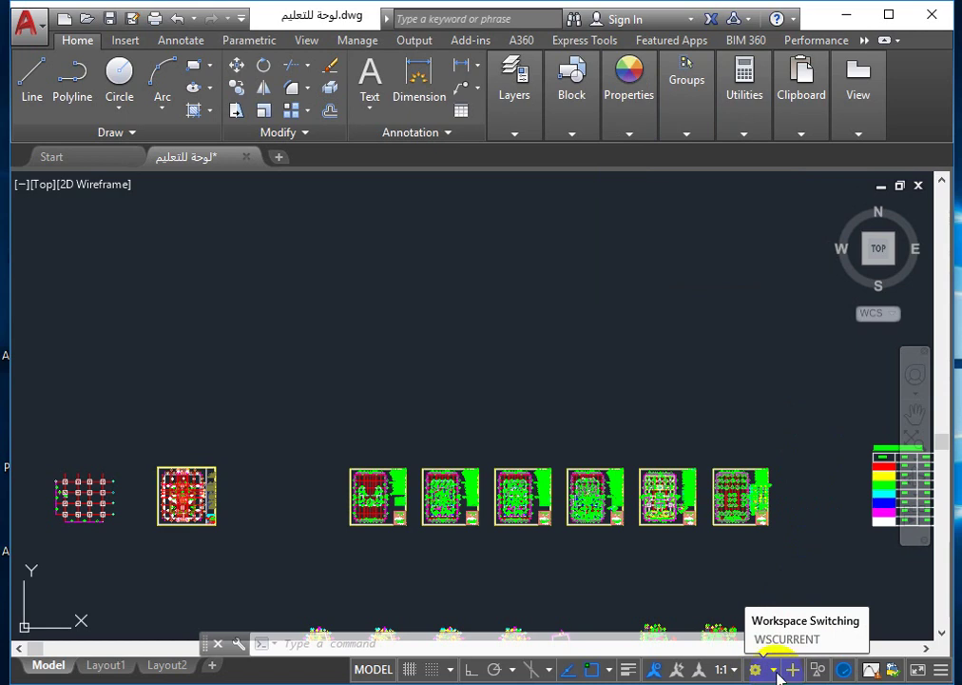
# Switch to the AutoCAD Classic workspace and bring up the list of toolbars
pyautogui.click(775, 669)
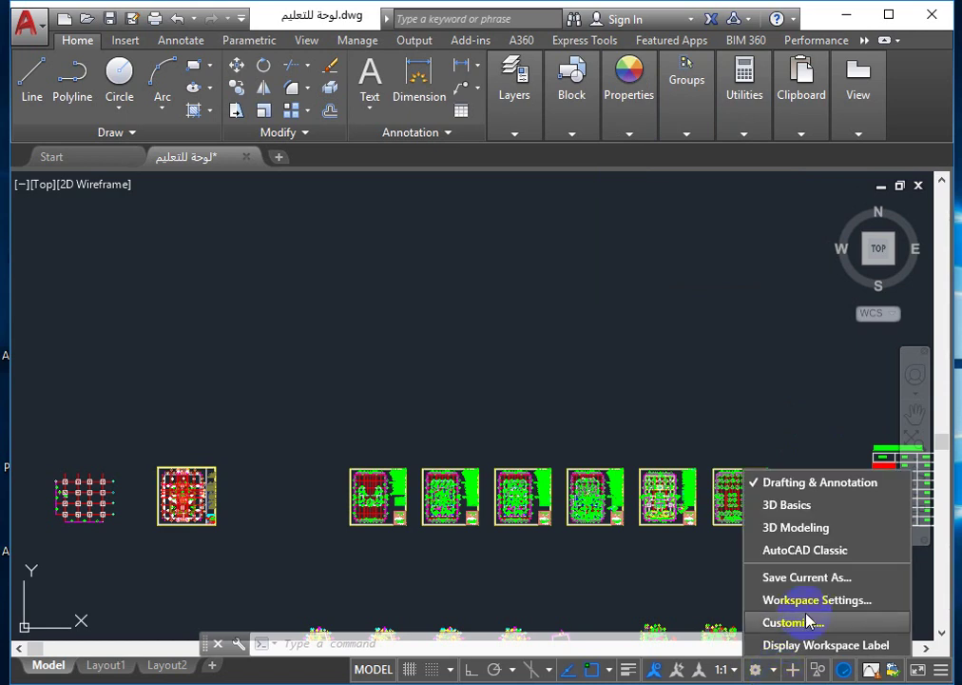
pyautogui.click(805, 550)
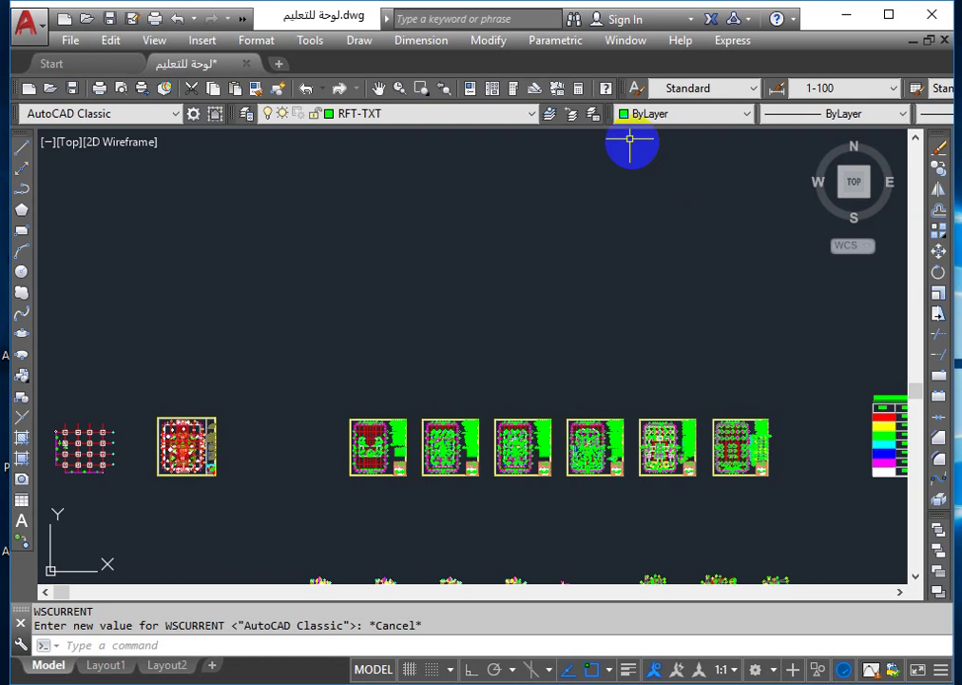
pyautogui.click(772, 88)
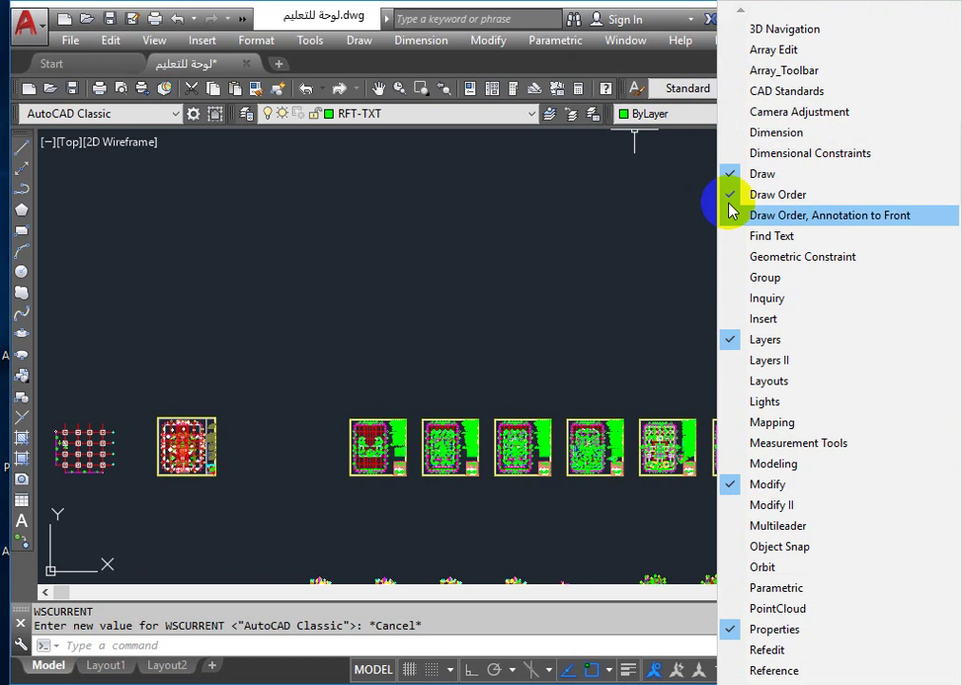
# Tick Layers II, then Inquiry, in the toolbar list to show both toolbars
pyautogui.click(775, 360)
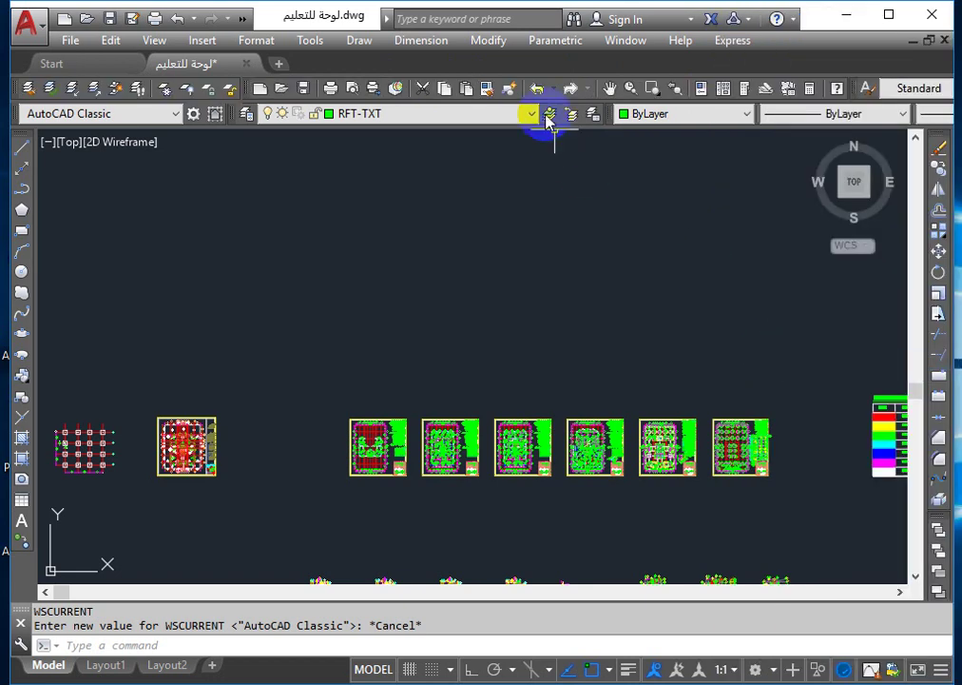
pyautogui.rightClick(509, 66)
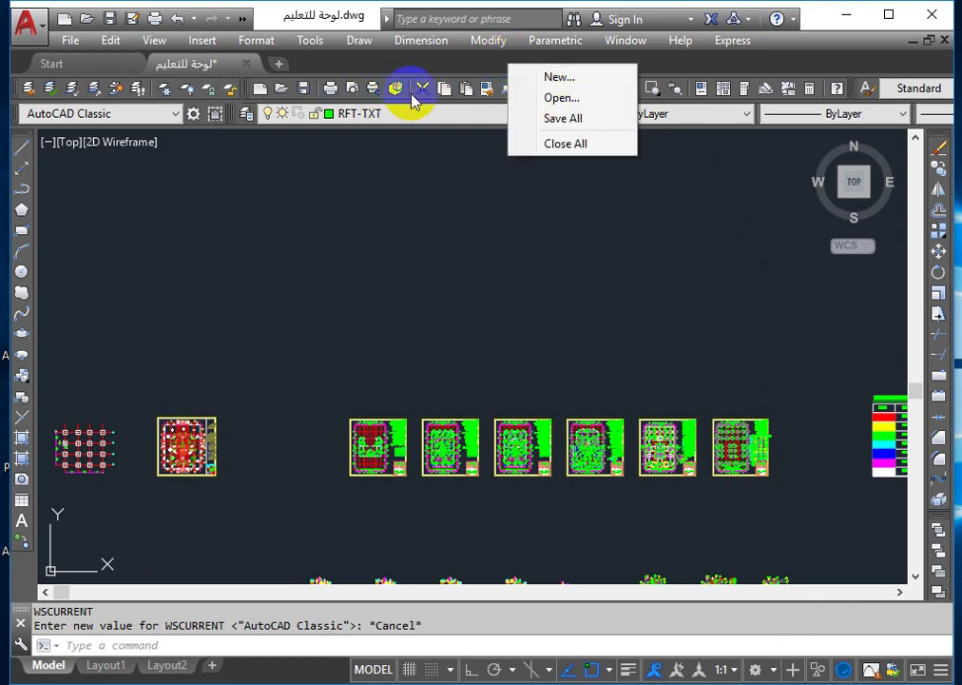
pyautogui.rightClick(412, 99)
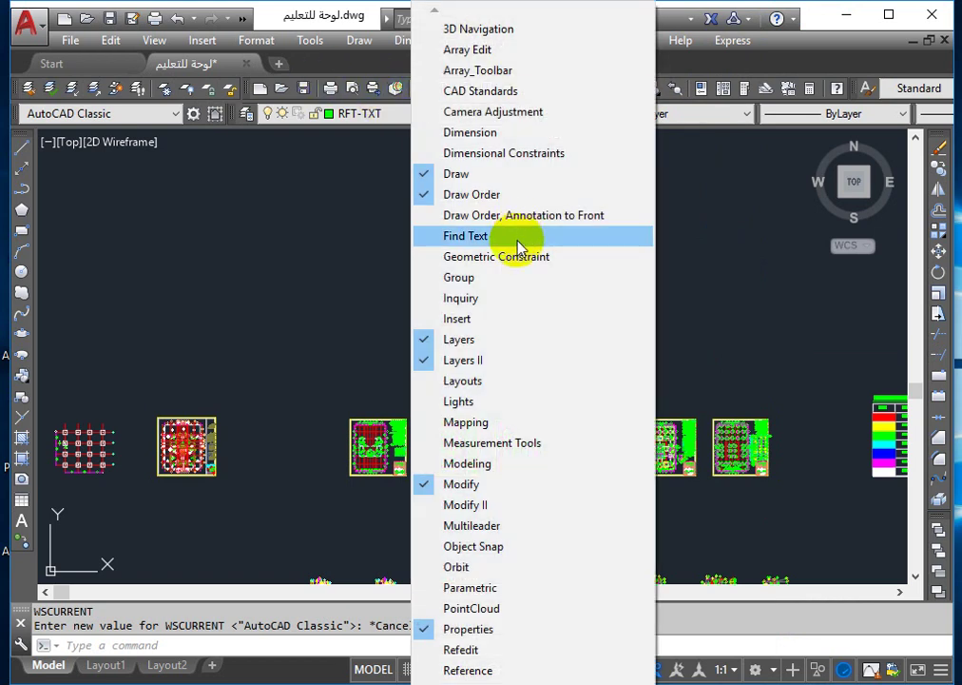
pyautogui.click(508, 299)
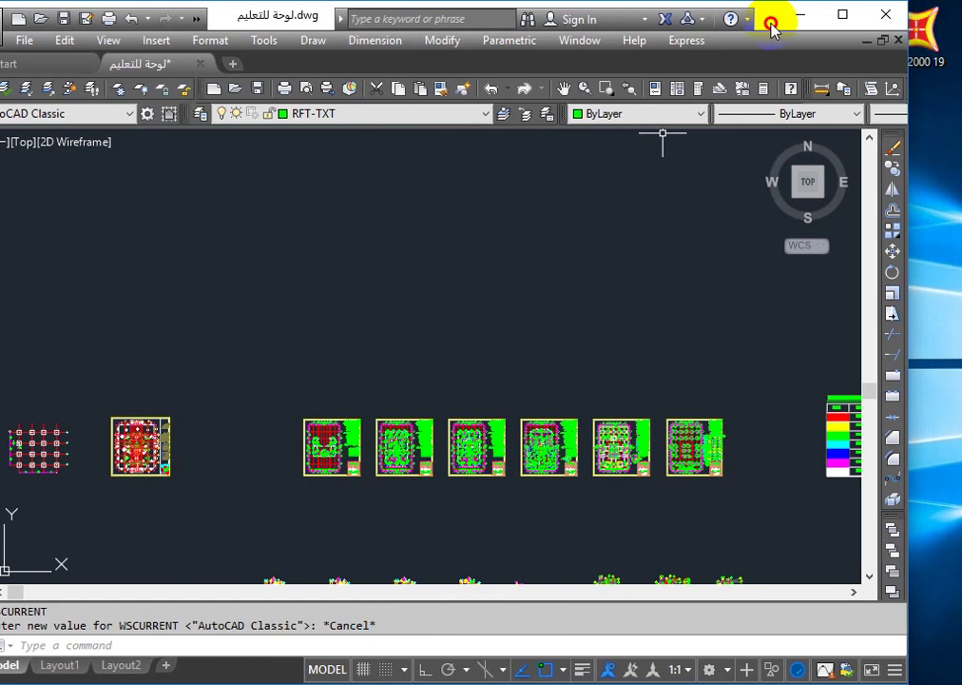
# Maximize the AutoCAD window and open Options with the OP command
pyautogui.click(857, 14)
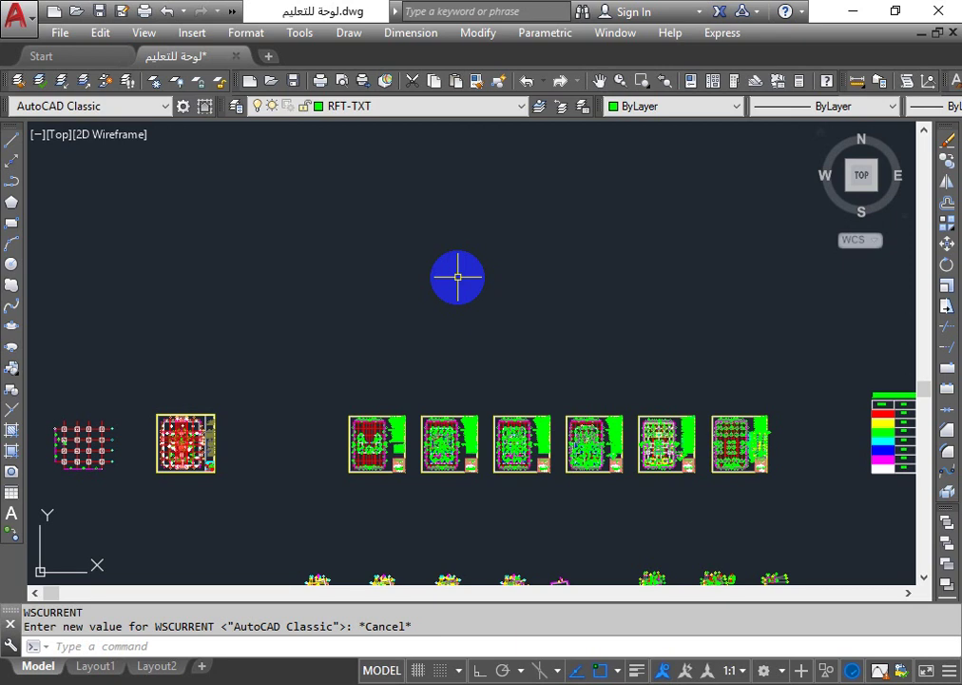
pyautogui.write('op')
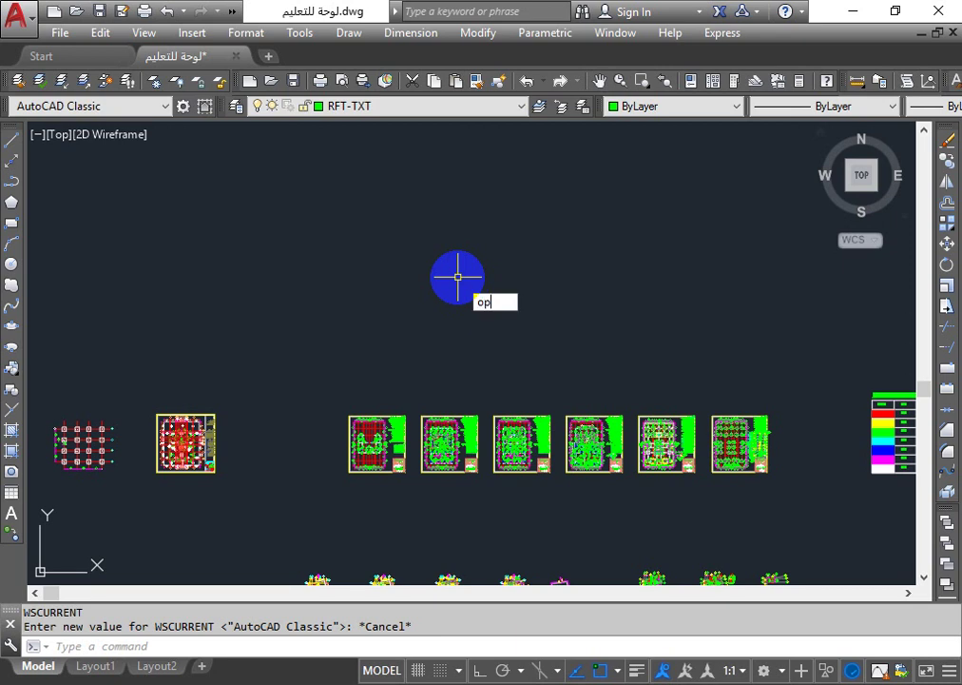
pyautogui.press('Return')
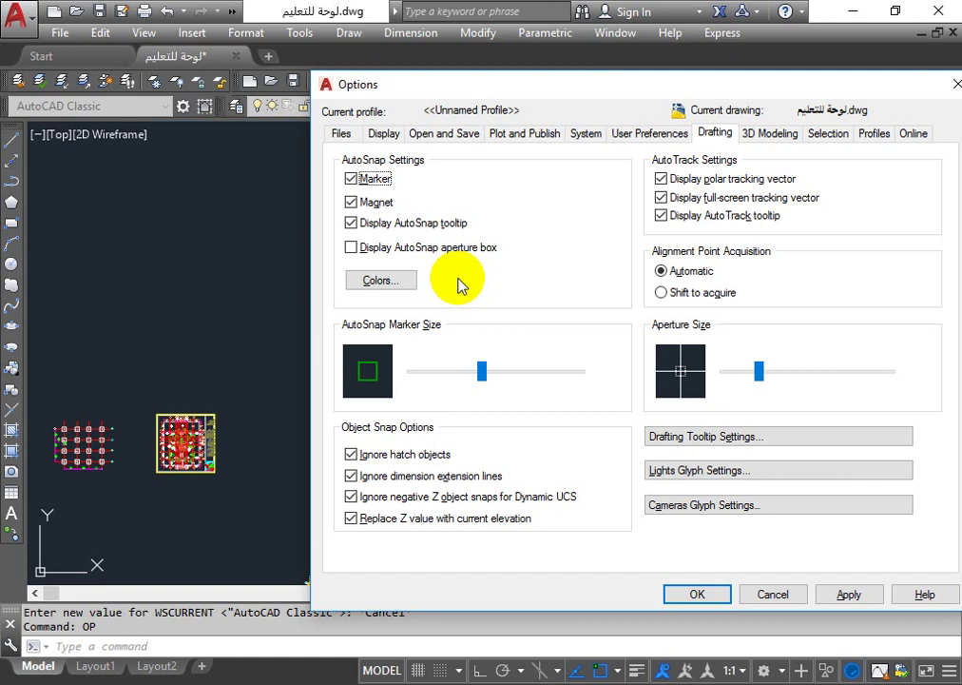
# On the Display tab, preview a White uniform background, then cancel the colour change
pyautogui.click(341, 136)
pyautogui.click(383, 134)
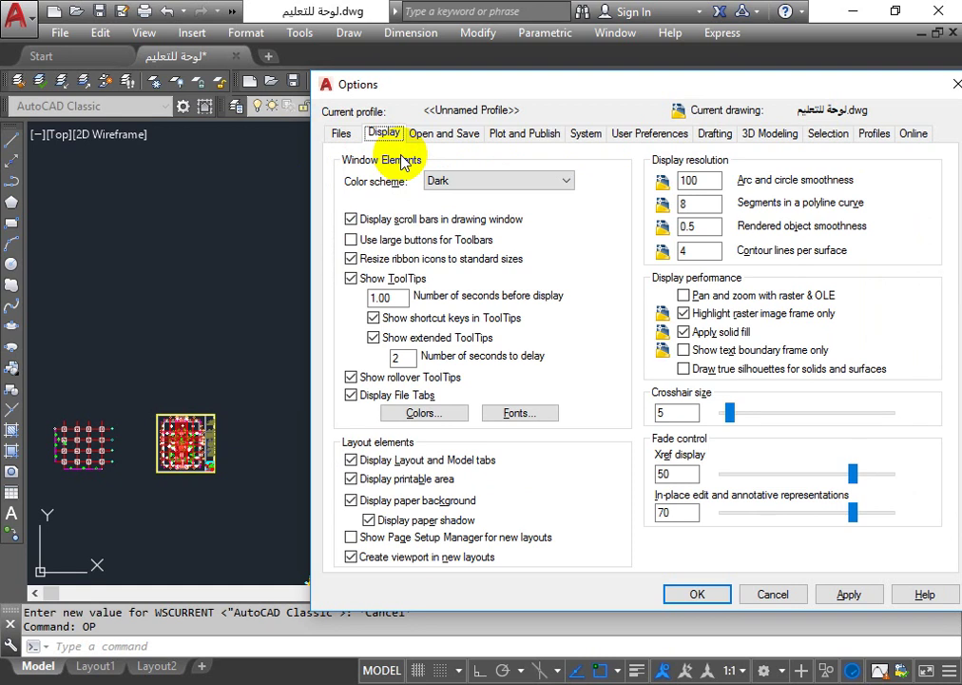
pyautogui.click(443, 414)
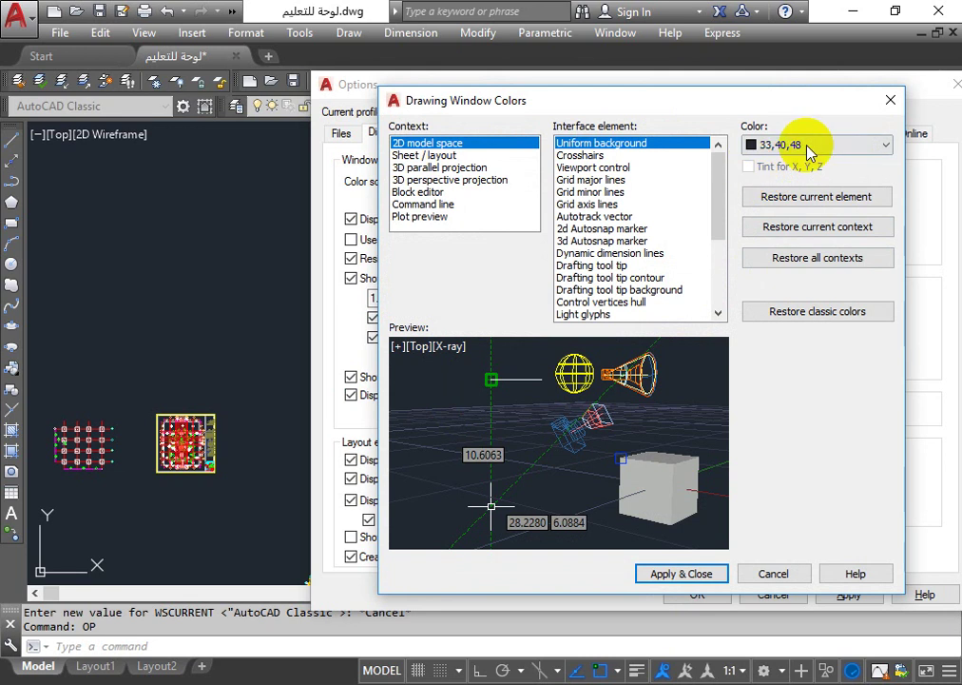
pyautogui.click(811, 151)
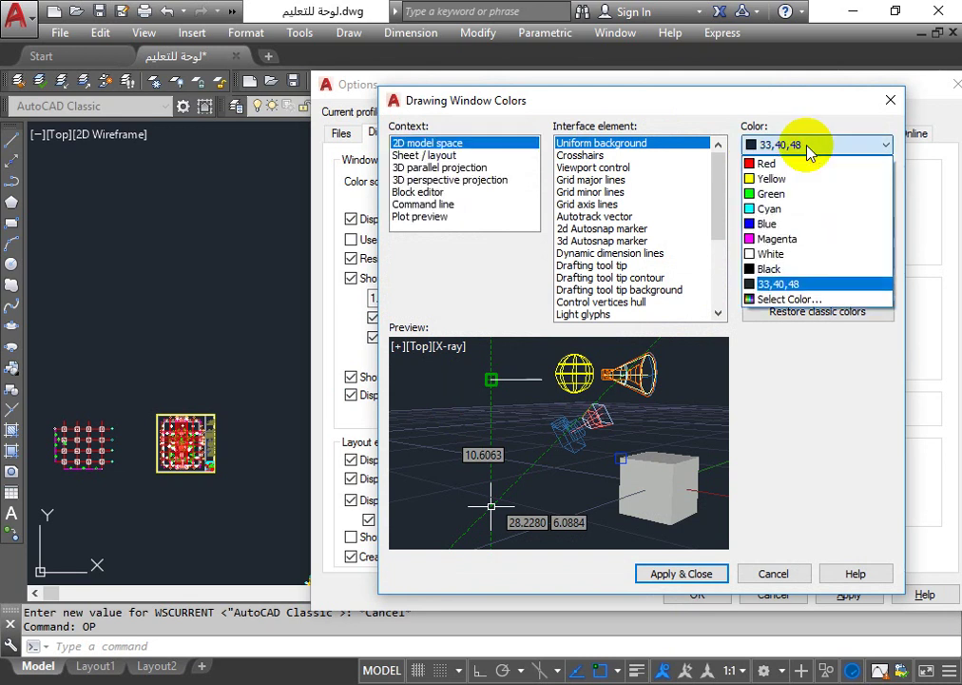
pyautogui.click(778, 254)
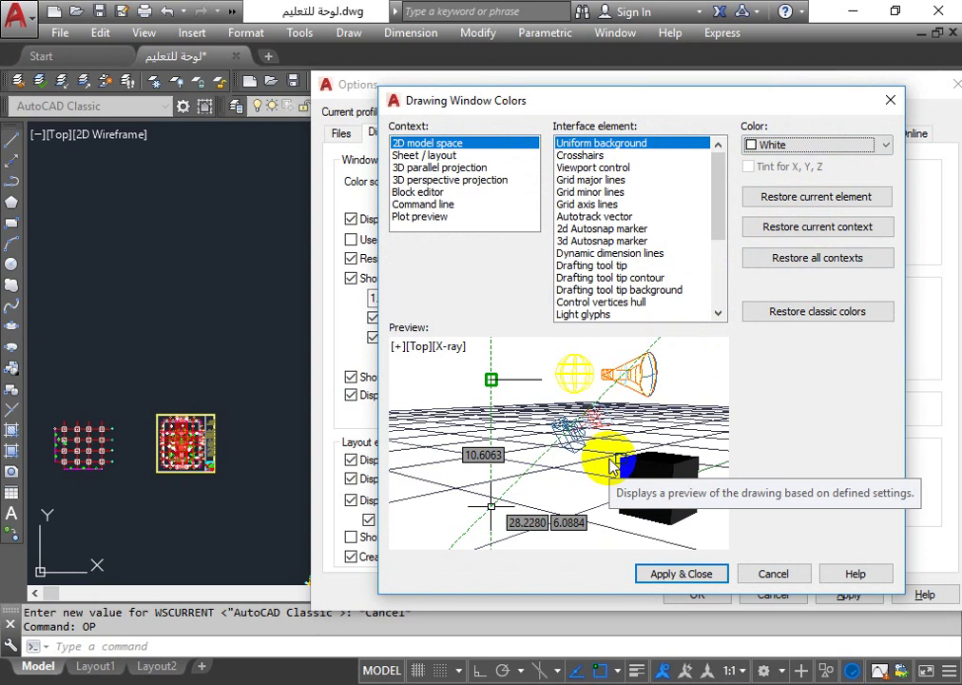
pyautogui.click(773, 573)
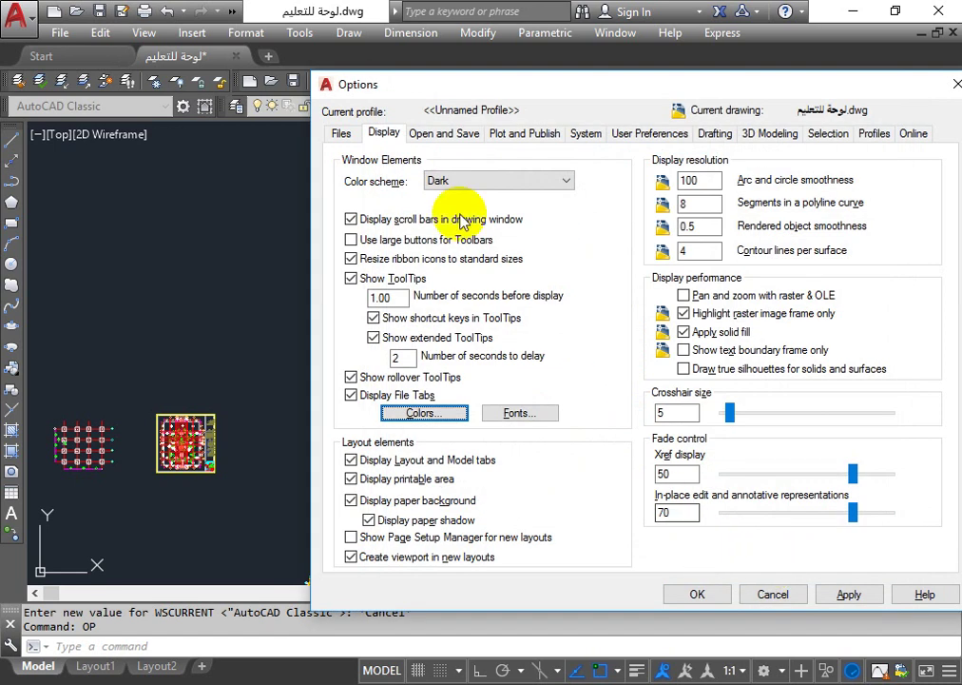
# Set the default Save as format to AutoCAD 2007/LT2007 Drawing (*.dwg)
pyautogui.click(463, 135)
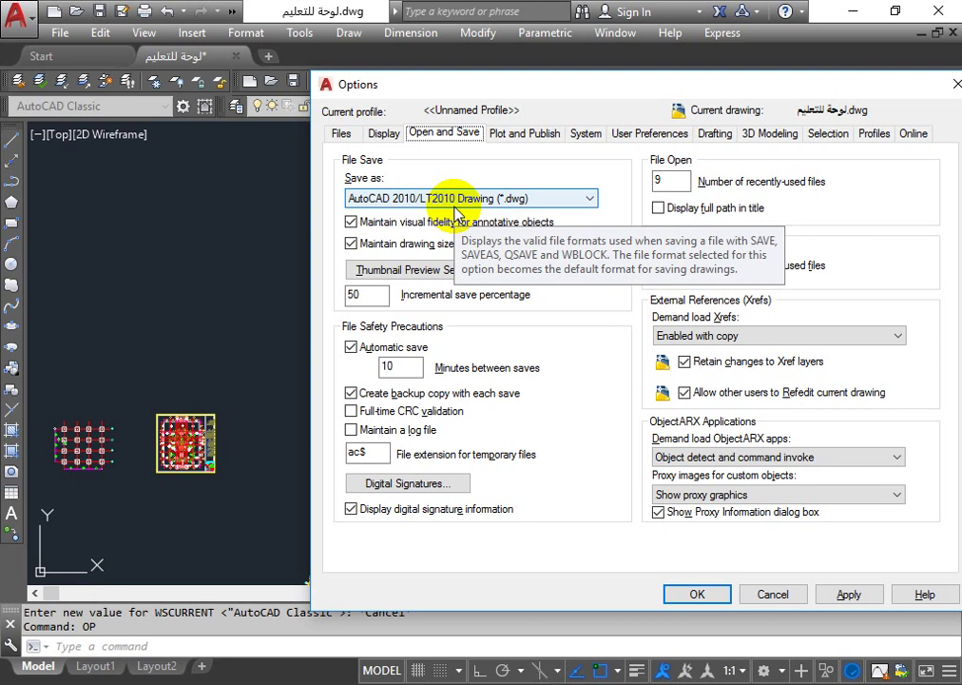
pyautogui.click(487, 198)
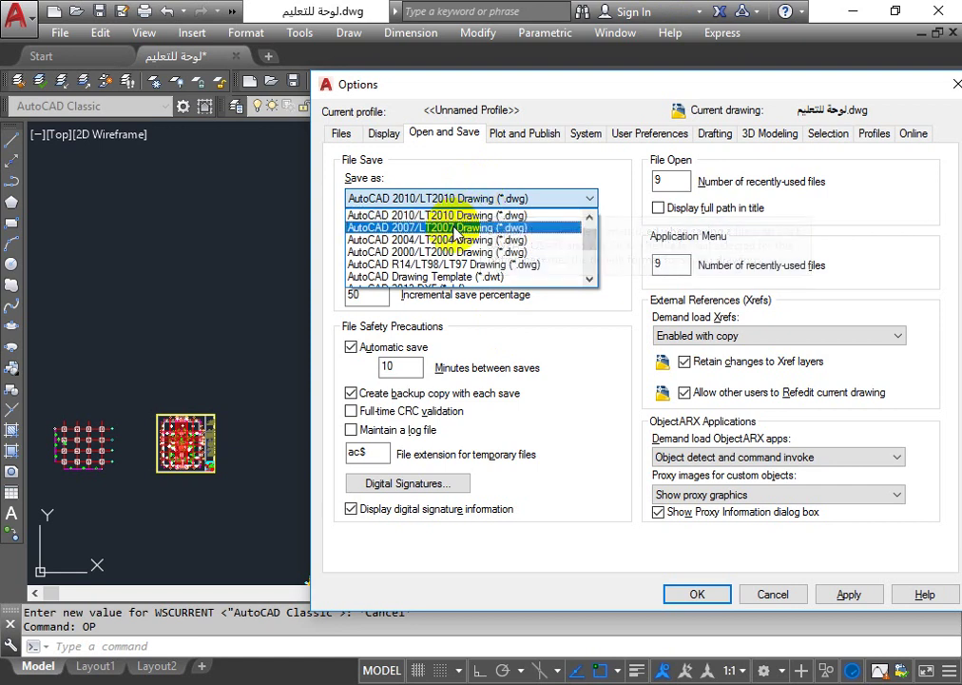
pyautogui.click(457, 229)
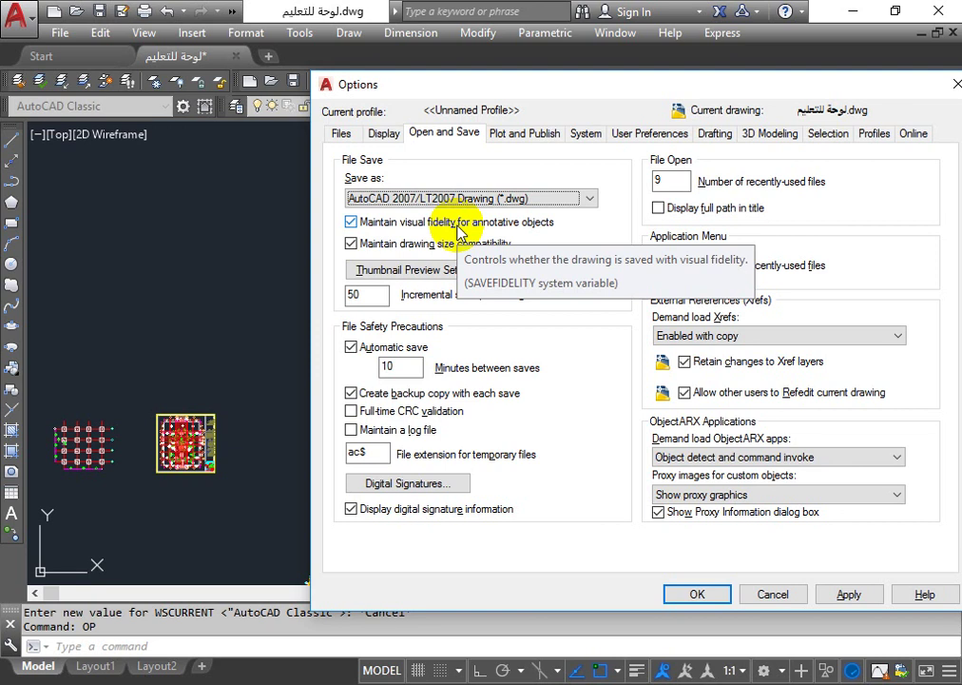
pyautogui.click(404, 367)
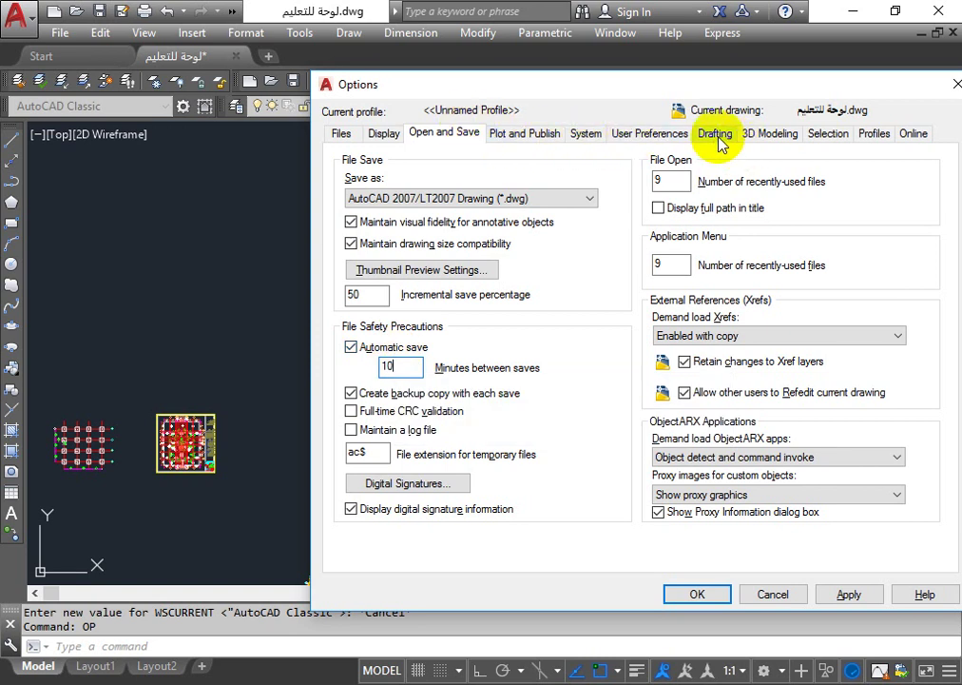
# View the Drafting tab, then cancel Options without applying changes
pyautogui.click(720, 142)
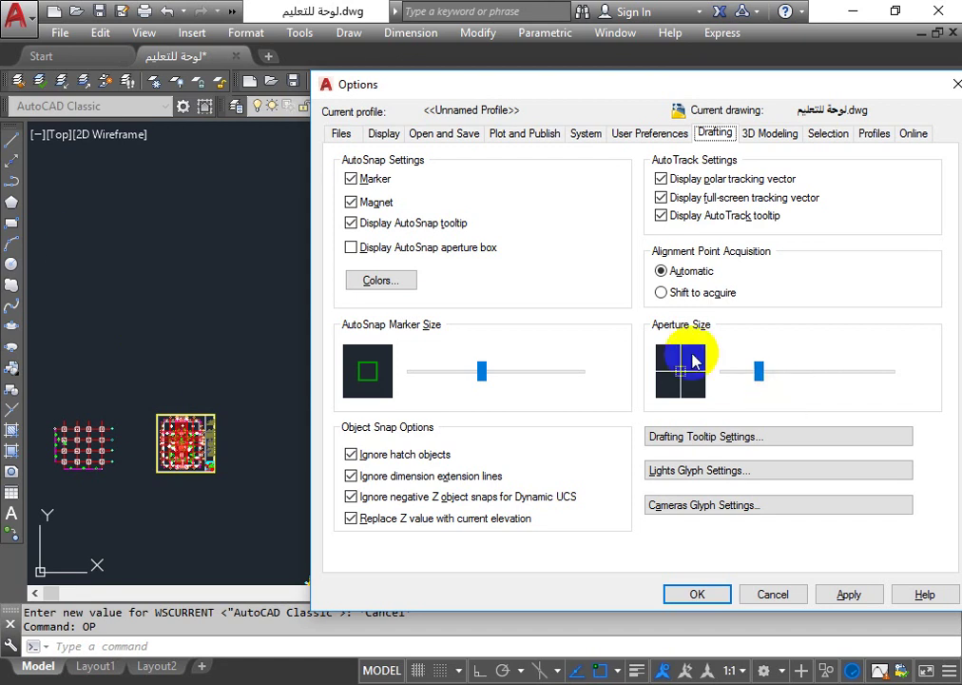
pyautogui.click(775, 595)
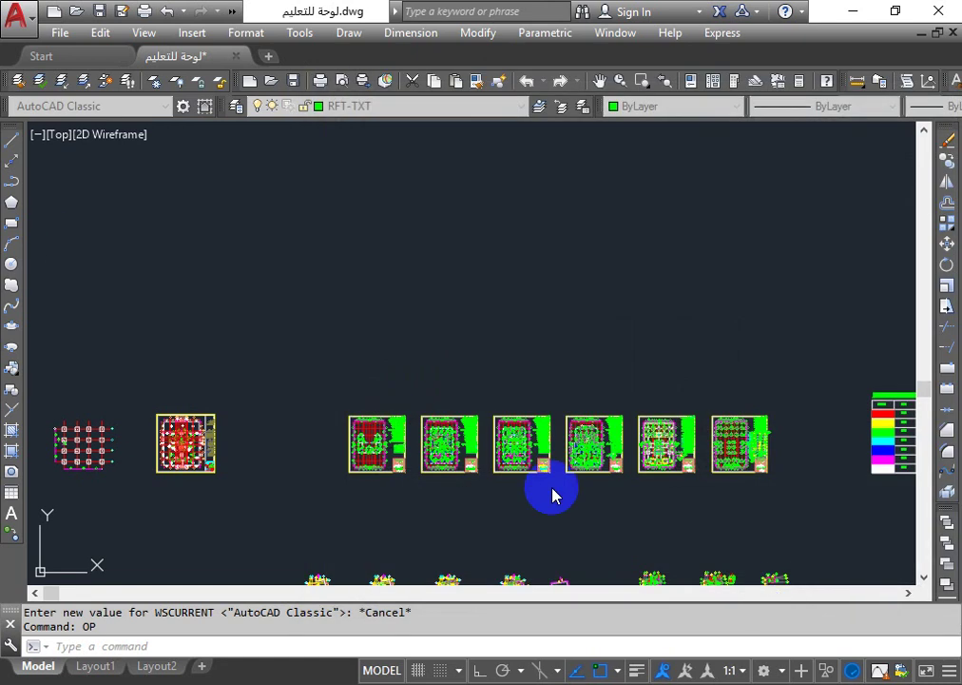
# After a trial window on empty space, enable 'Allow press and drag for Lasso' and click OK
pyautogui.click(438, 285)
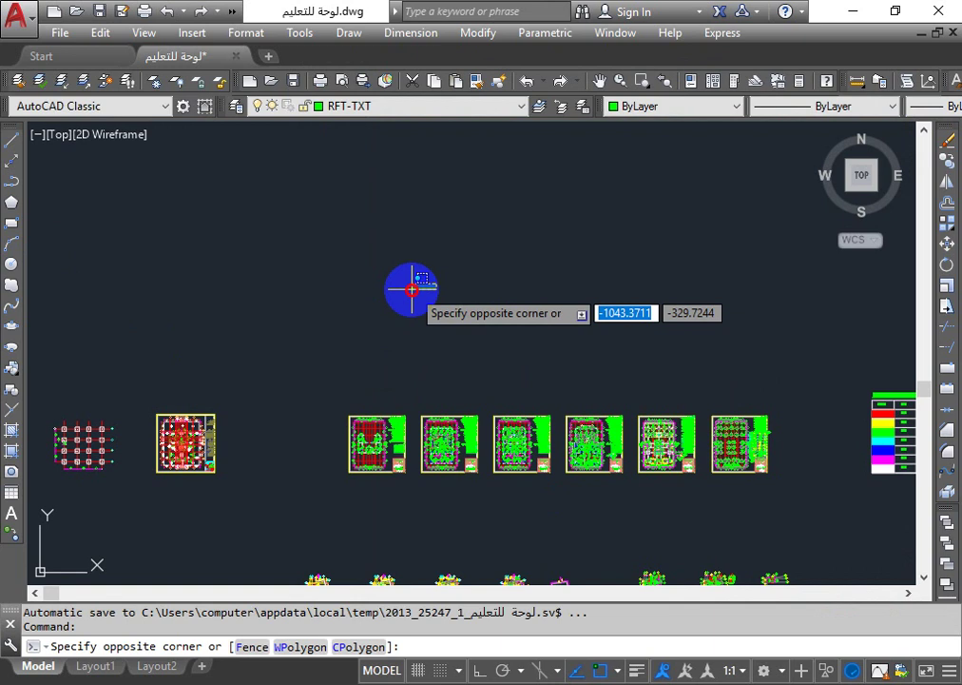
pyautogui.click(414, 285)
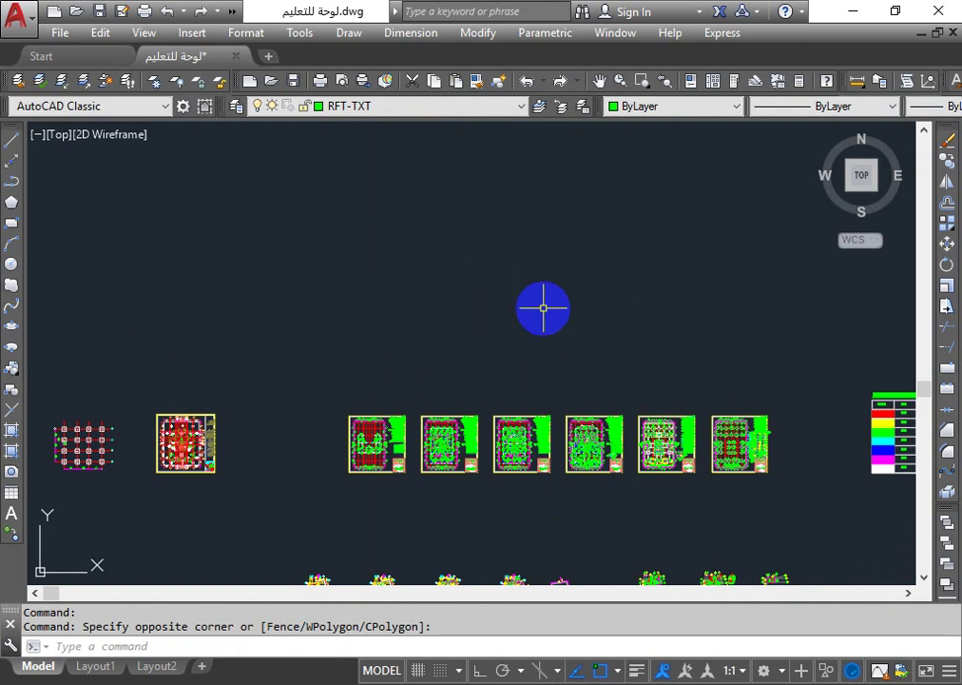
pyautogui.write('op')
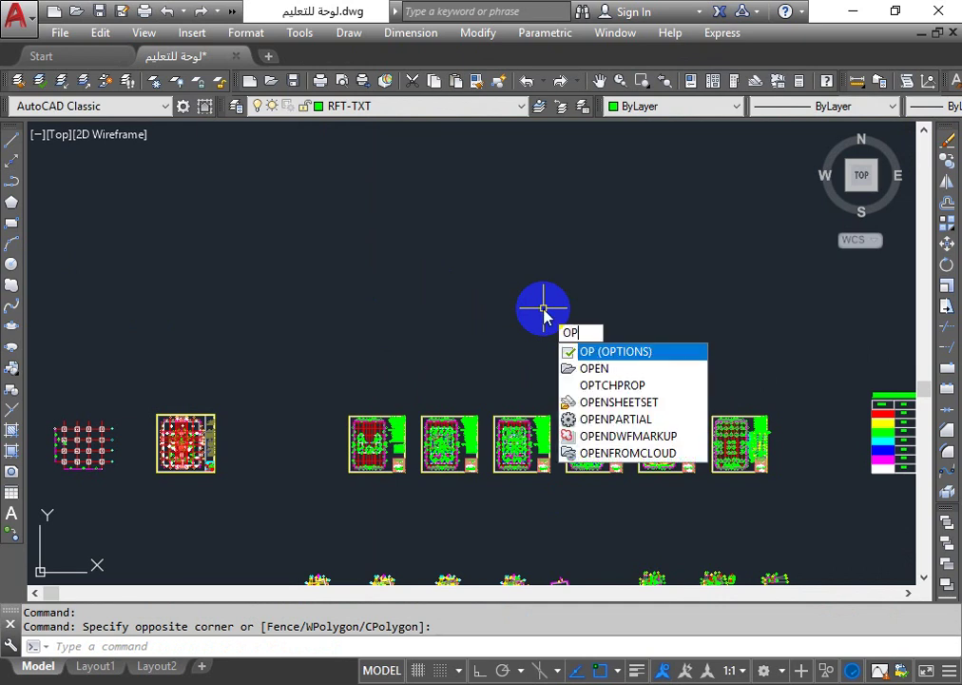
pyautogui.press('Return')
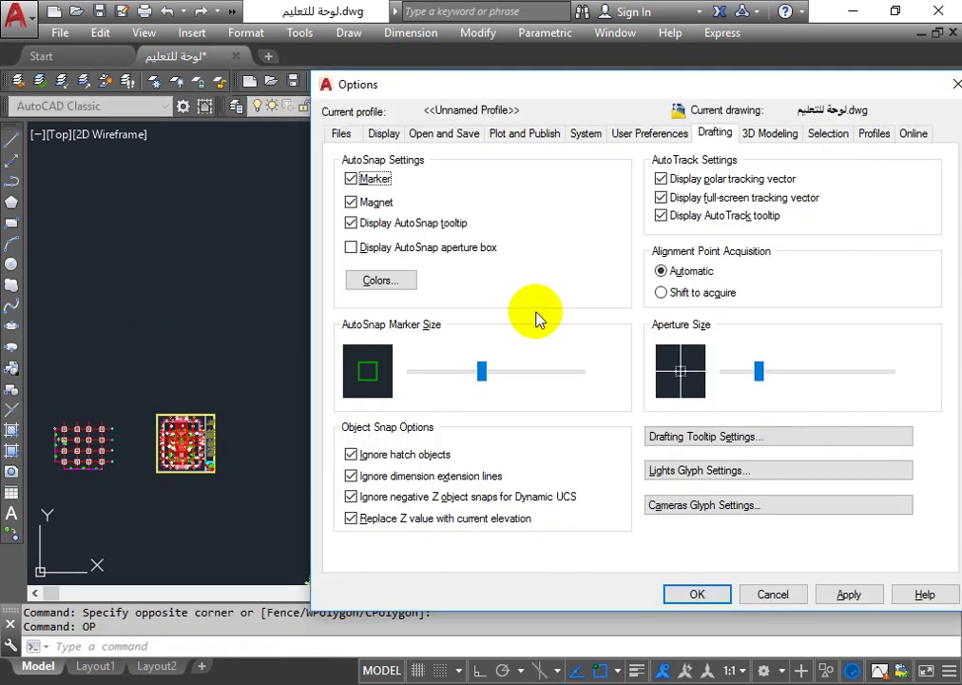
pyautogui.click(814, 139)
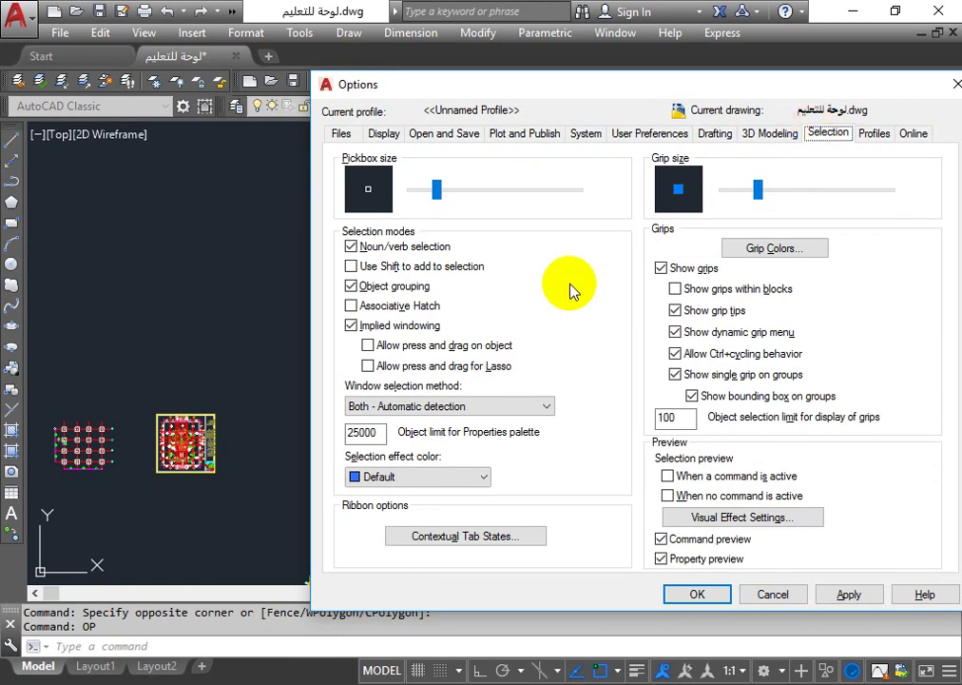
pyautogui.click(385, 365)
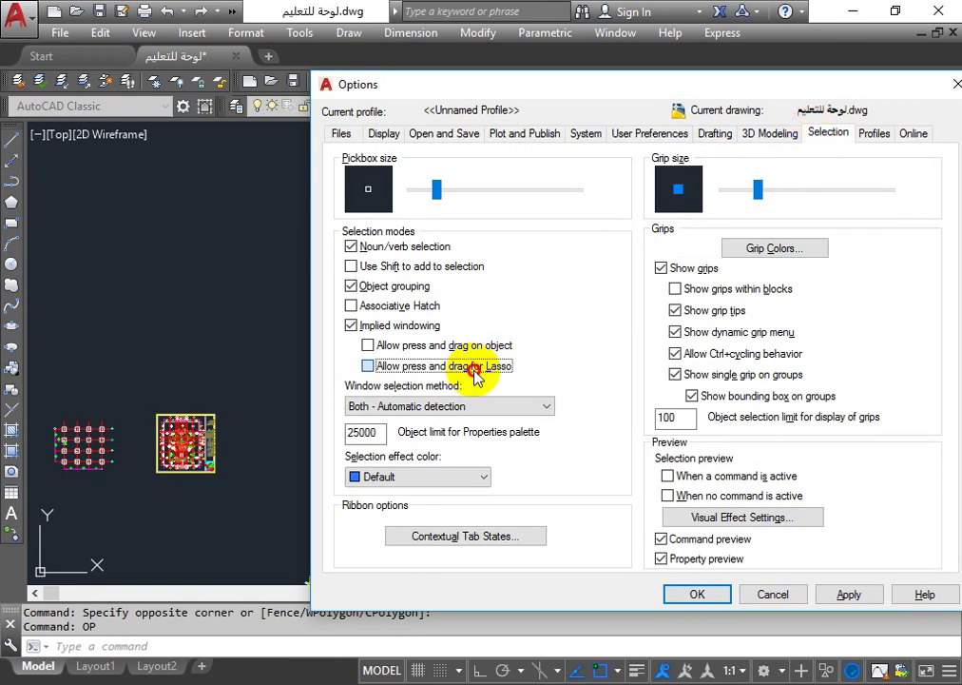
pyautogui.click(697, 593)
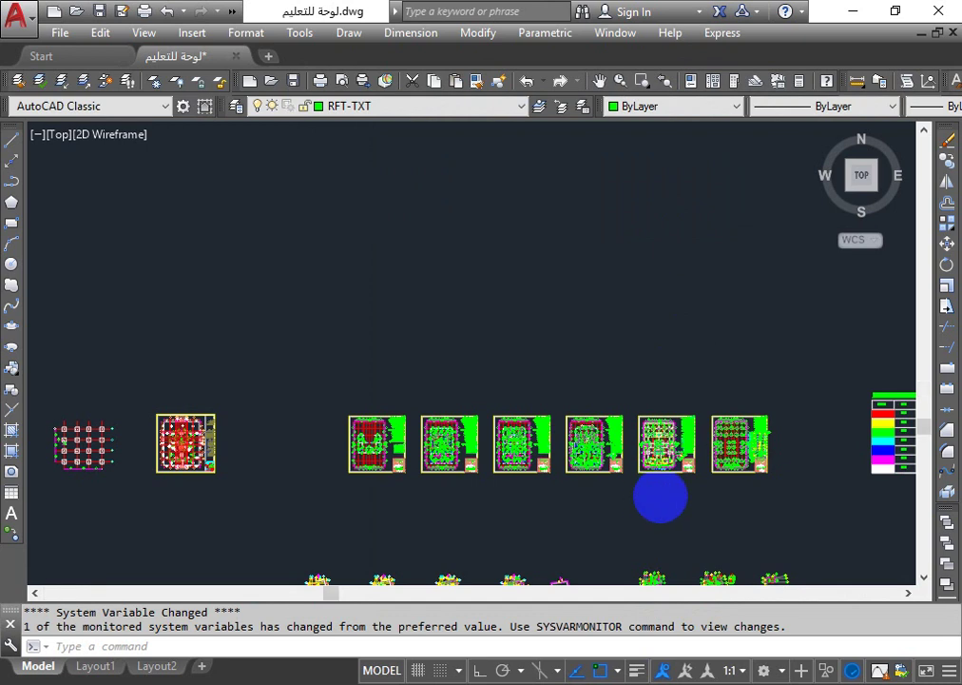
pyautogui.scroll(6, 661, 485)
pyautogui.scroll(-3, 658, 411)
pyautogui.scroll(3, 657, 415)
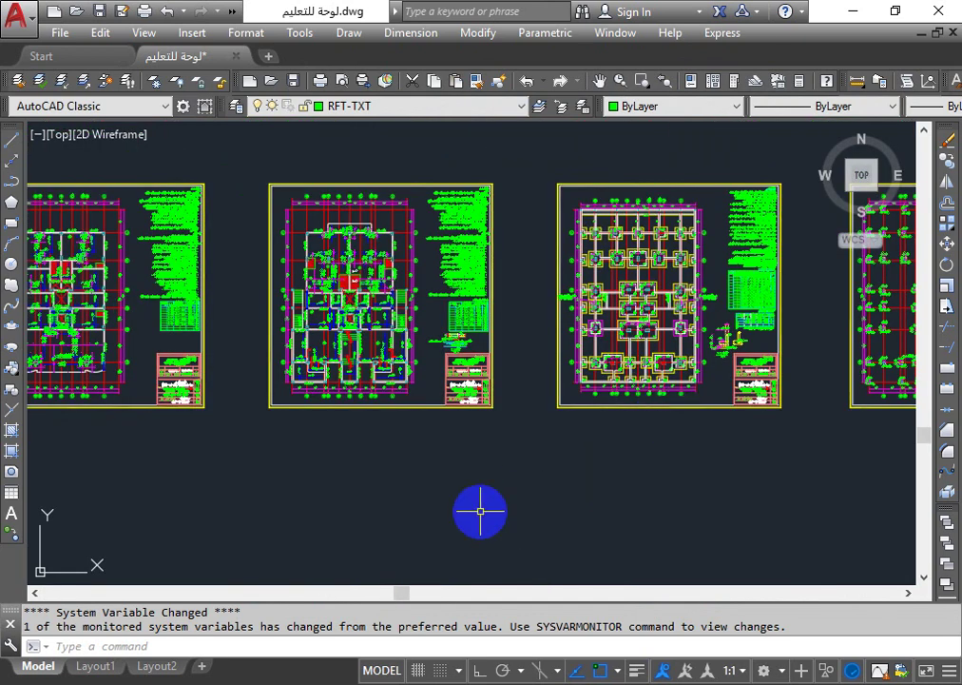
pyautogui.scroll(-3, 570, 348)
pyautogui.scroll(6, 599, 333)
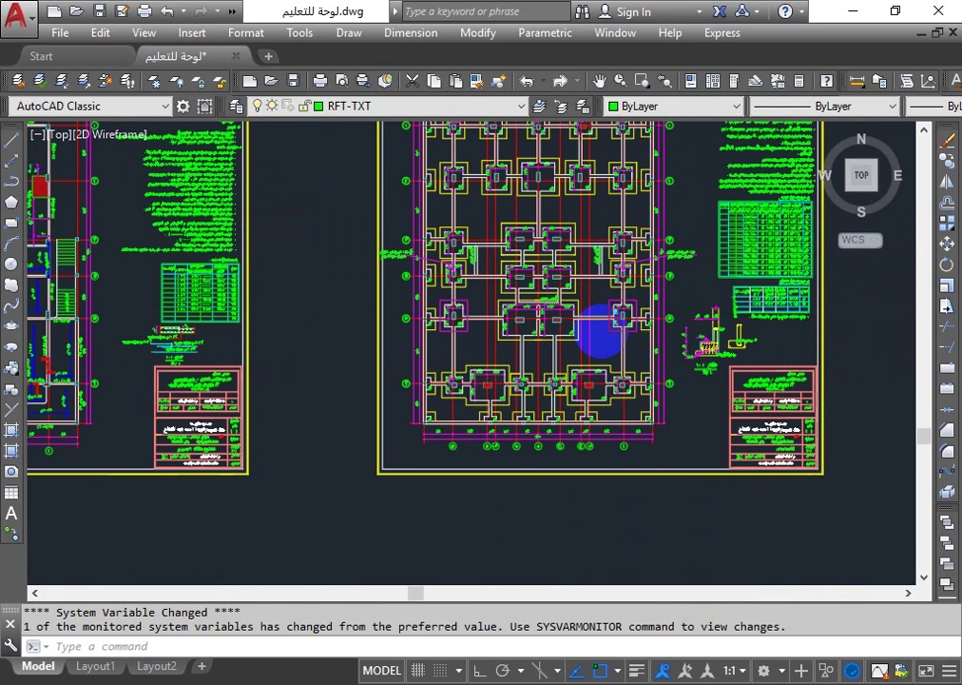
pyautogui.scroll(-3, 601, 330)
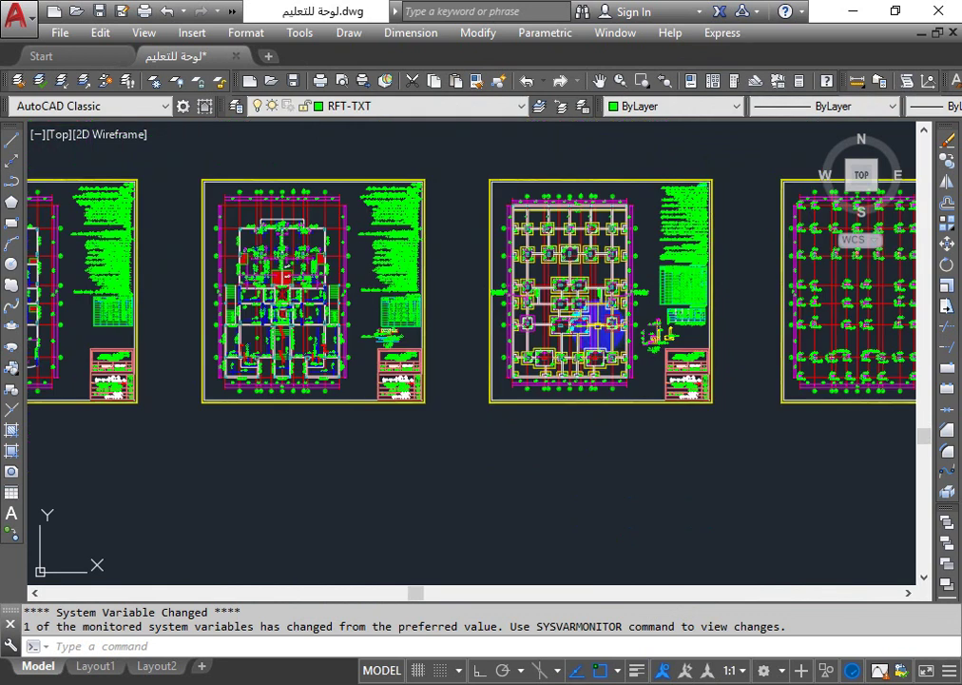
pyautogui.moveTo(597, 333)
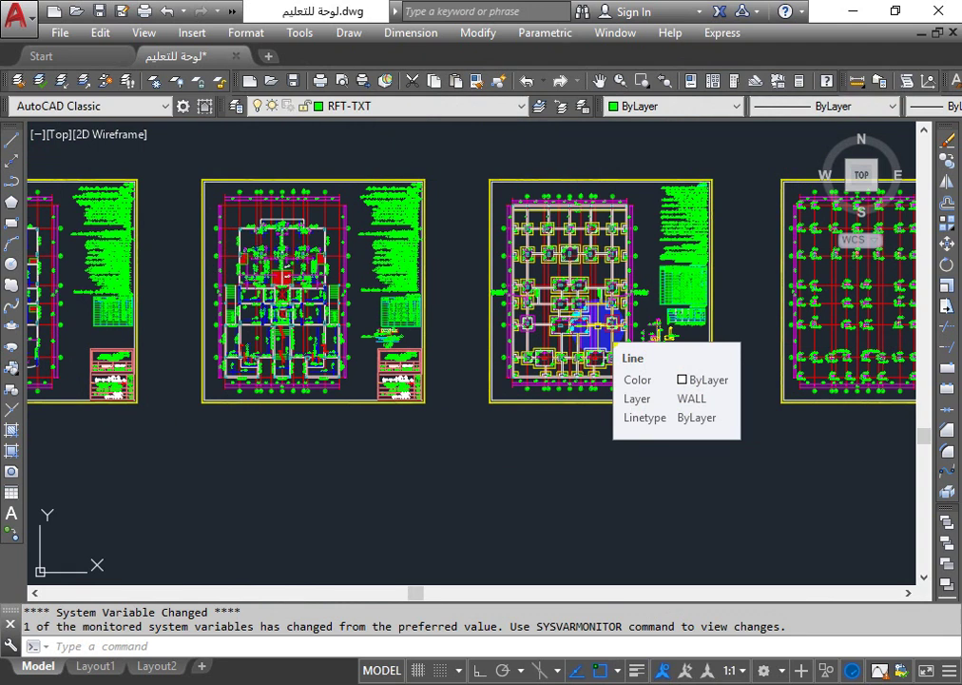
pyautogui.scroll(5, 569, 264)
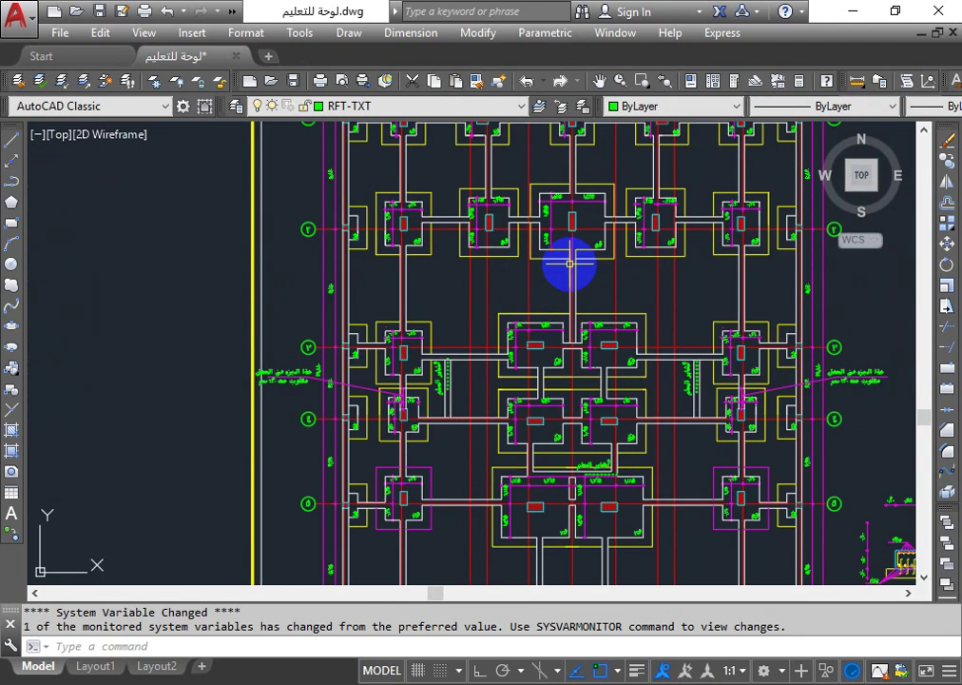
pyautogui.scroll(-5, 566, 225)
pyautogui.scroll(5, 561, 233)
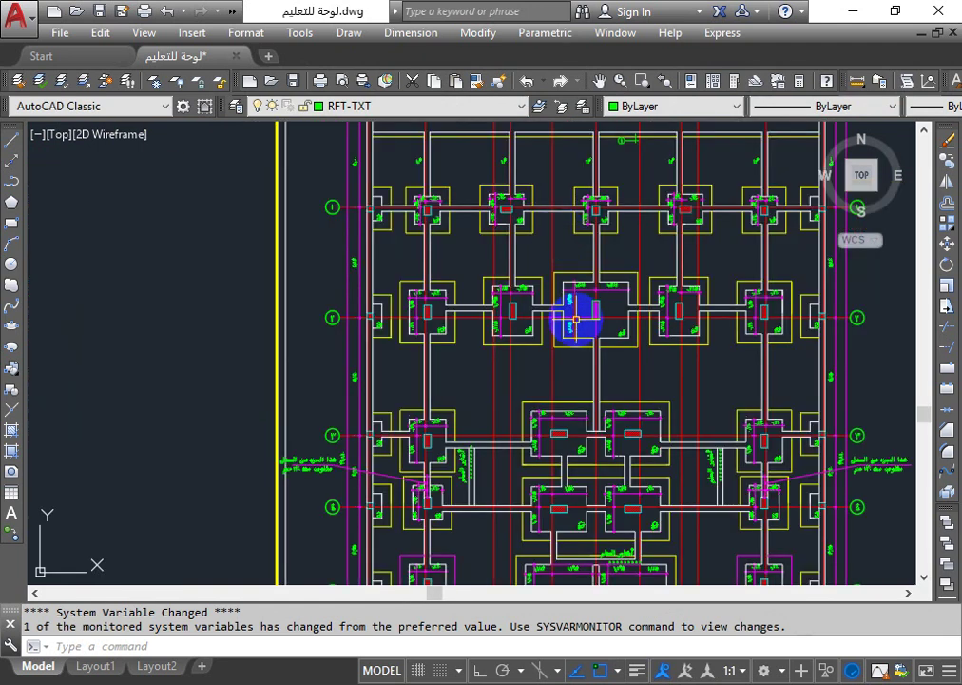
pyautogui.scroll(-5, 565, 331)
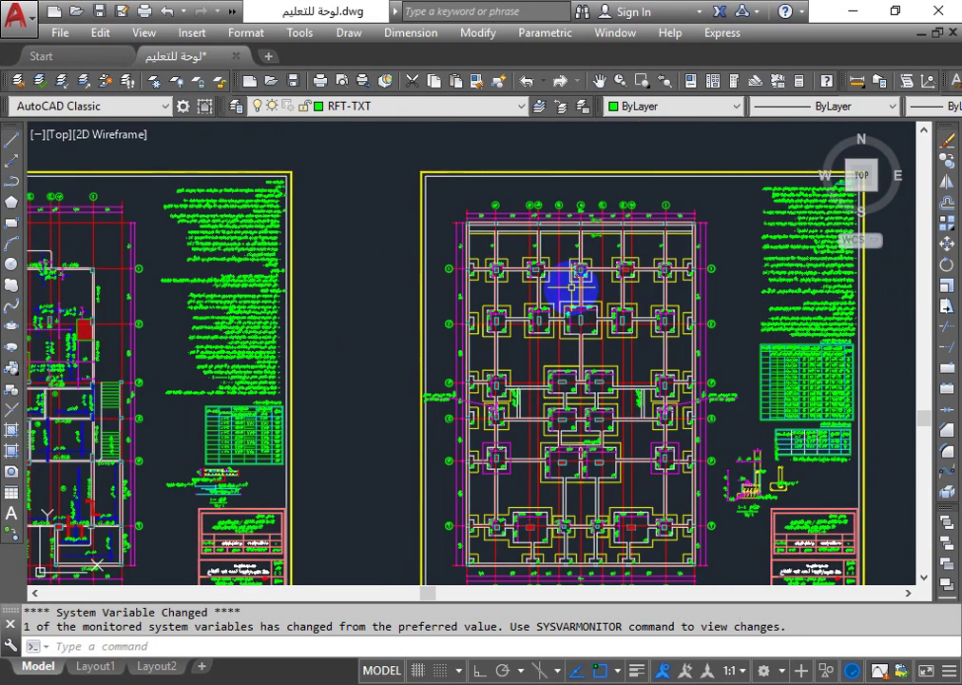
pyautogui.moveTo(570, 285); pyautogui.dragTo(563, 301, button='middle')
pyautogui.moveTo(432, 221)
pyautogui.mouseDown()
pyautogui.moveTo(656, 204)
pyautogui.moveTo(671, 222)
pyautogui.mouseUp()
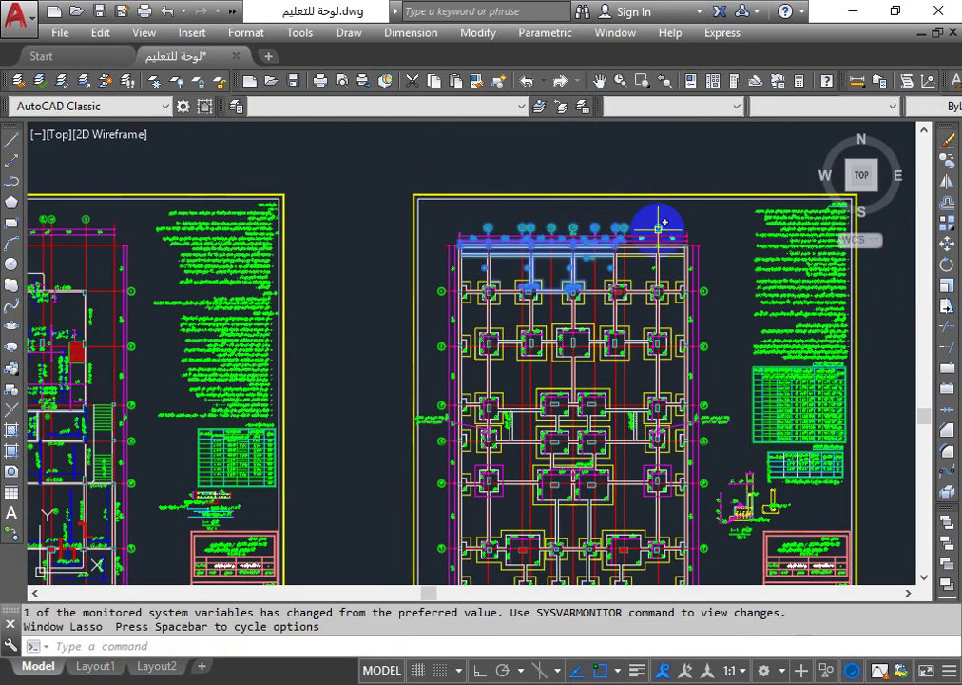
pyautogui.press('Escape')
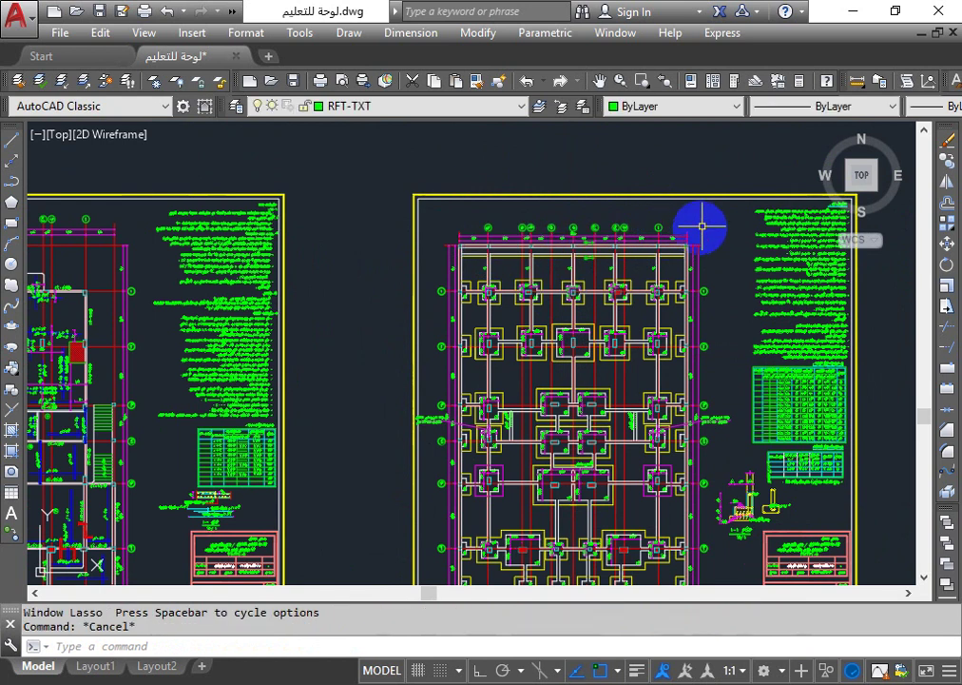
pyautogui.click(727, 205)
pyautogui.click(420, 322)
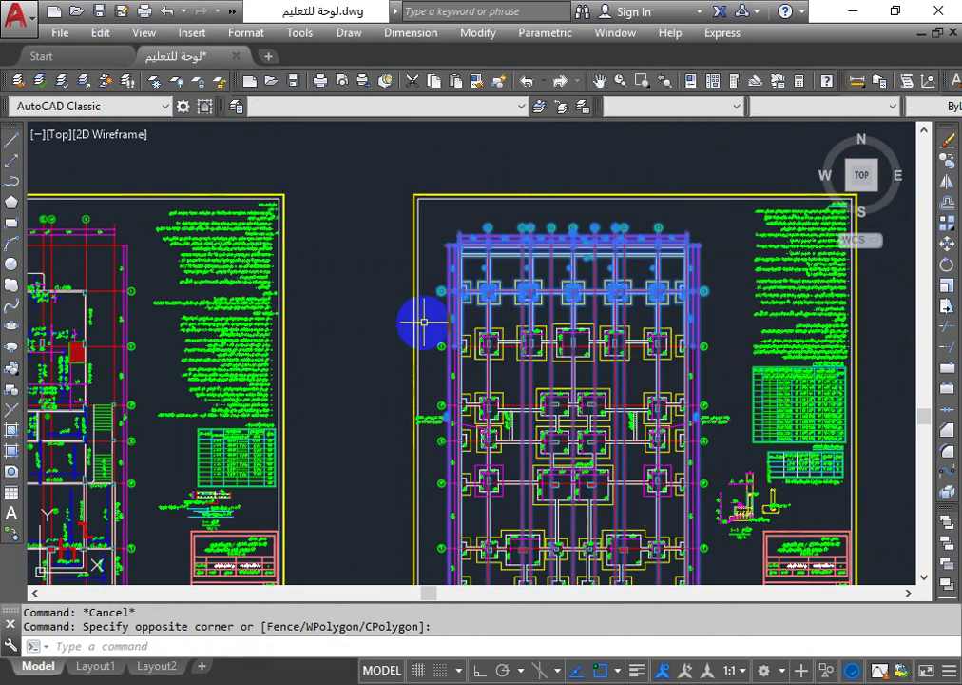
pyautogui.press('Escape')
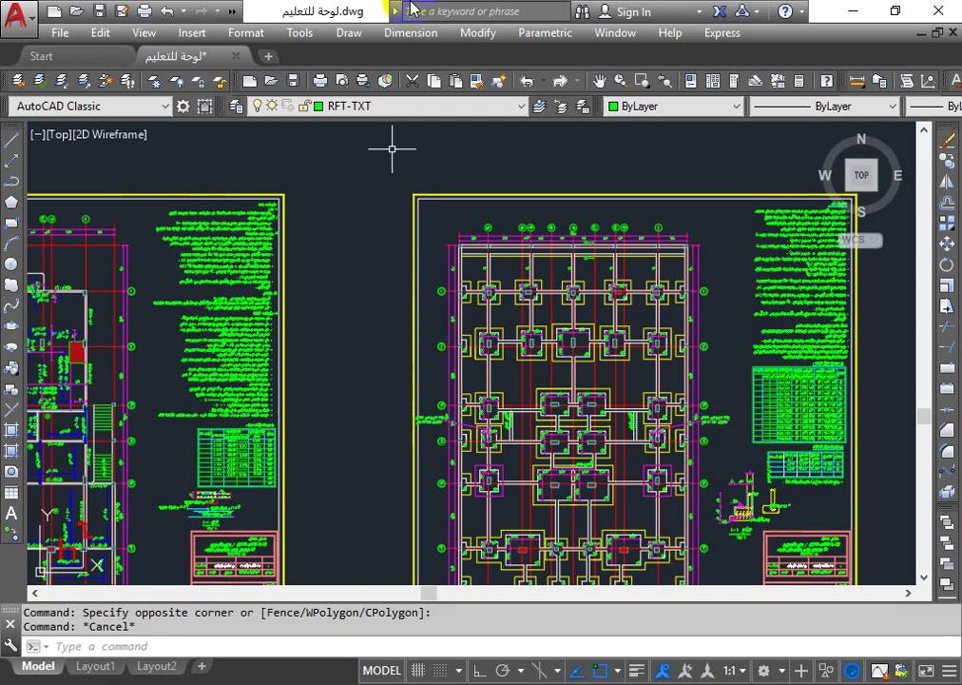
pyautogui.scroll(-4, 263, 167)
pyautogui.scroll(-2, 312, 258)
pyautogui.moveTo(311, 257); pyautogui.dragTo(500, 304, button='middle')
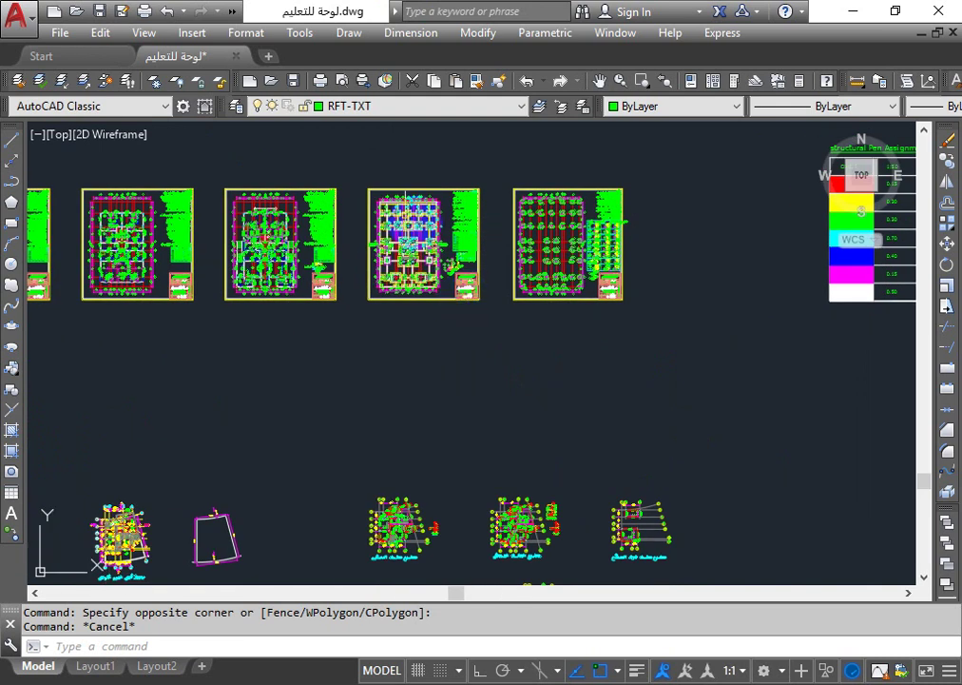
pyautogui.scroll(4, 350, 198)
pyautogui.scroll(4, 324, 200)
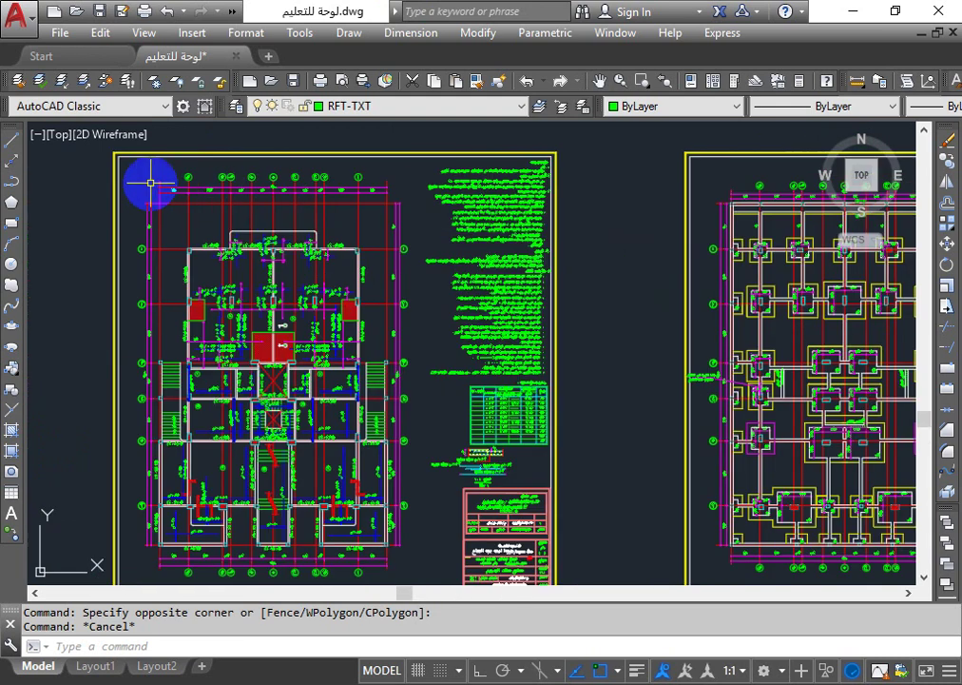
pyautogui.moveTo(133, 168)
pyautogui.mouseDown()
pyautogui.moveTo(430, 189)
pyautogui.moveTo(414, 262)
pyautogui.moveTo(278, 141)
pyautogui.moveTo(393, 208)
pyautogui.moveTo(379, 303)
pyautogui.mouseUp()
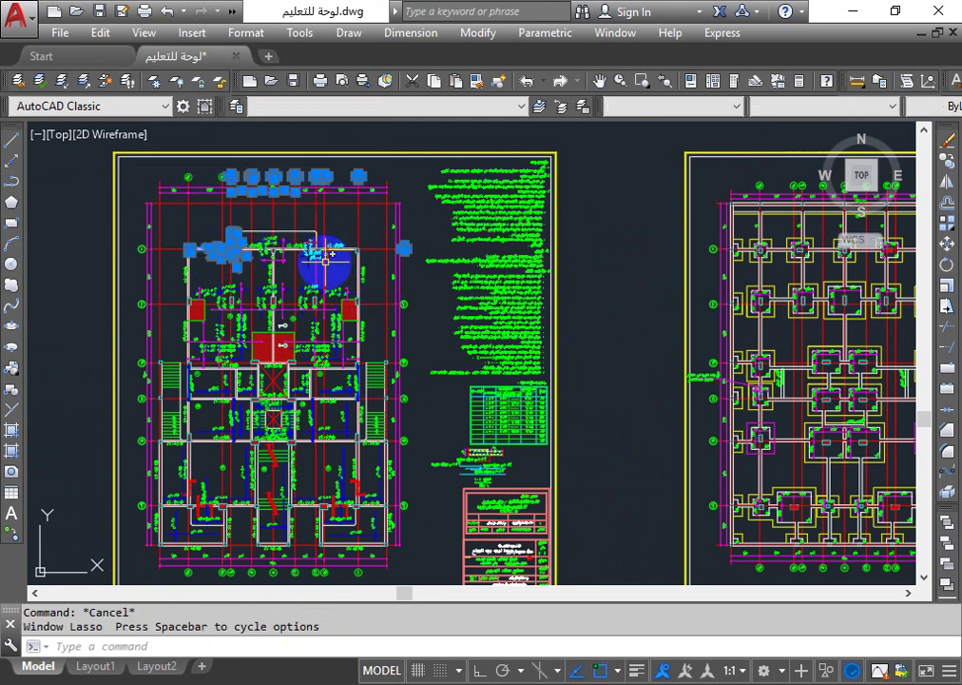
pyautogui.click(124, 177)
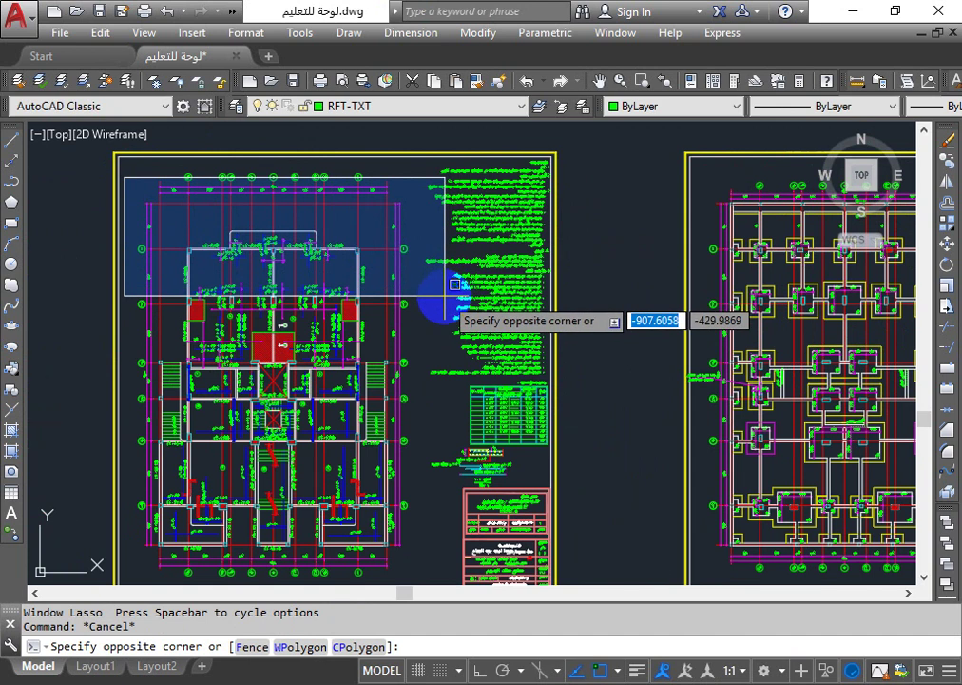
pyautogui.press('Escape')
pyautogui.moveTo(138, 188)
pyautogui.mouseDown()
pyautogui.moveTo(323, 151)
pyautogui.moveTo(576, 286)
pyautogui.moveTo(456, 290)
pyautogui.moveTo(462, 281)
pyautogui.mouseUp()
pyautogui.press('Escape')
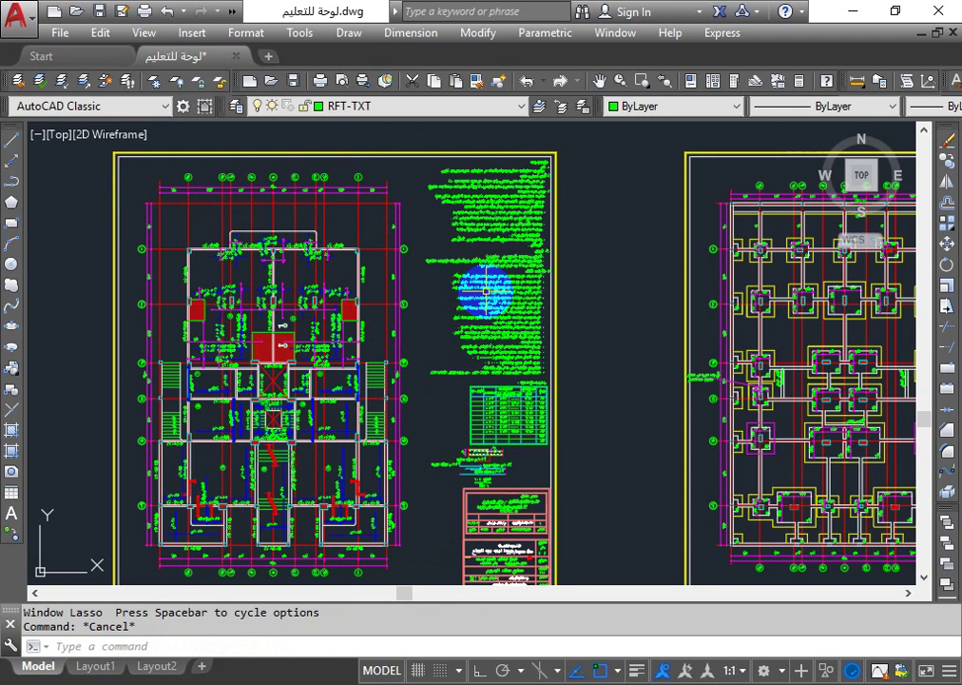
# Reopen Options with OP and untick 'Allow press and drag for Lasso' on the Selection tab
pyautogui.write('op')
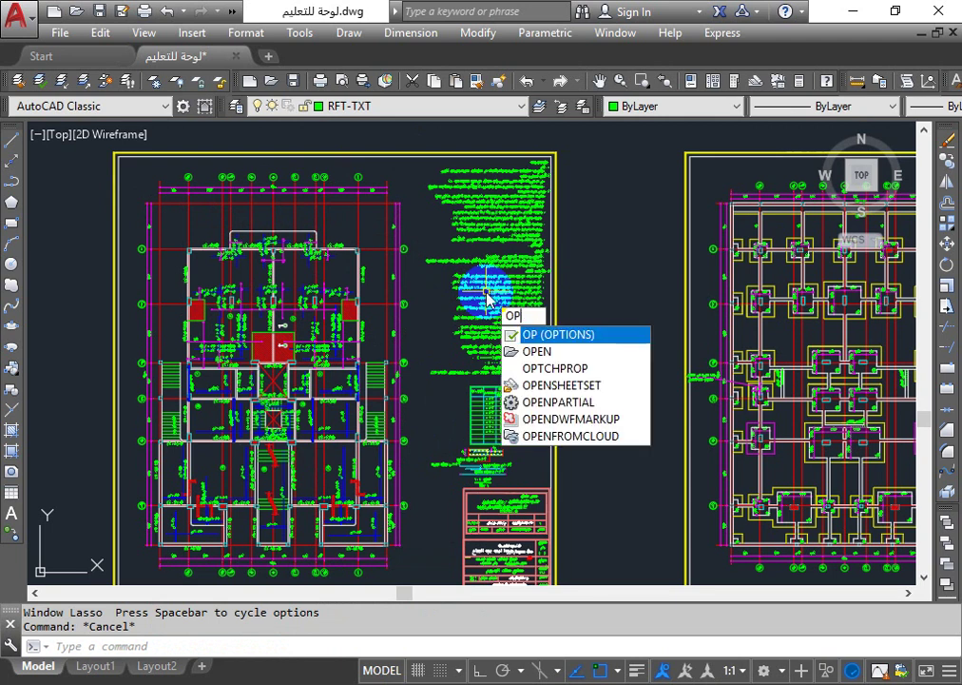
pyautogui.press('Return')
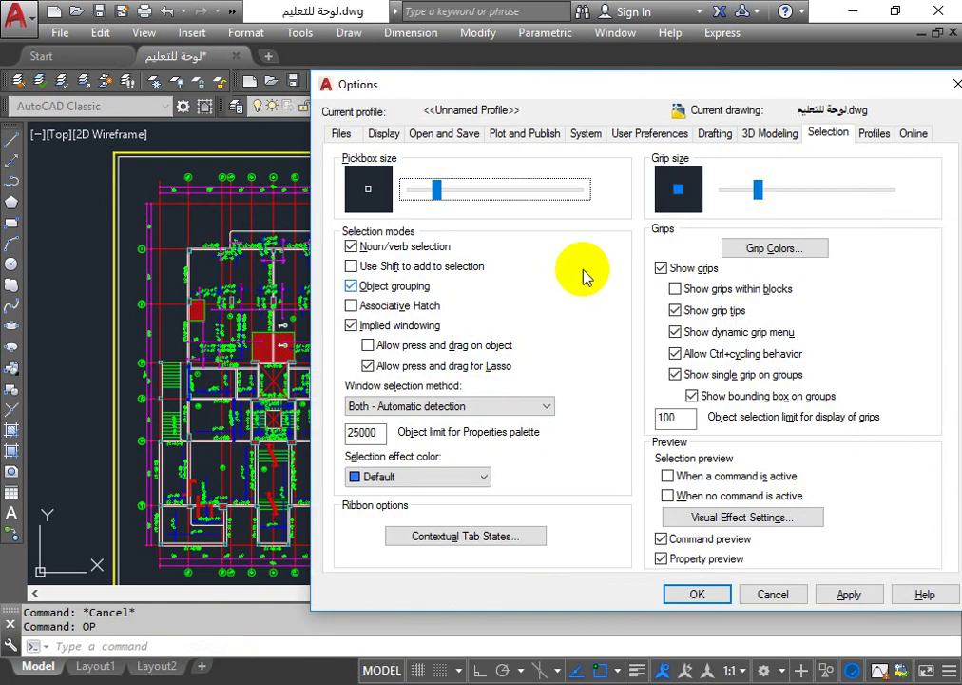
pyautogui.click(427, 369)
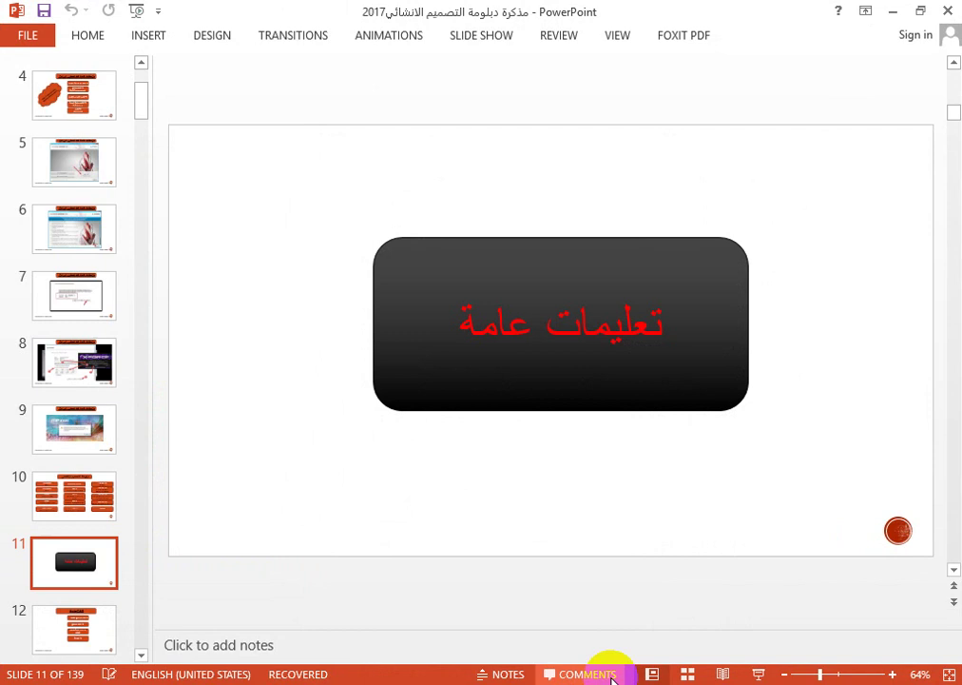
# Step through the course slides from 12 to slide 18 on Object Snap settings
pyautogui.press('Down')
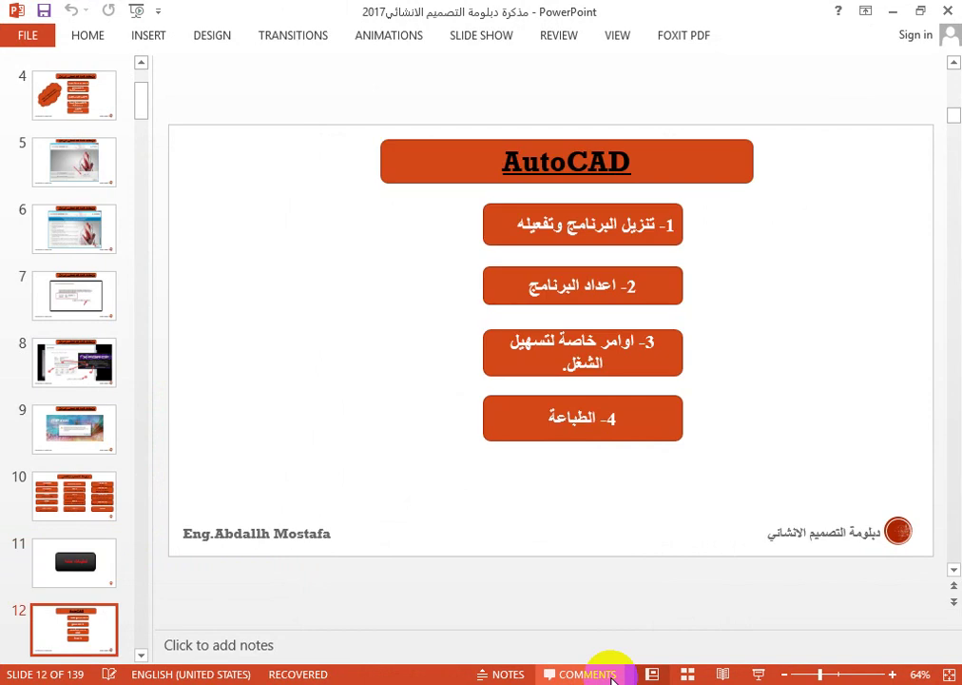
pyautogui.press('Down')
pyautogui.press('Down')
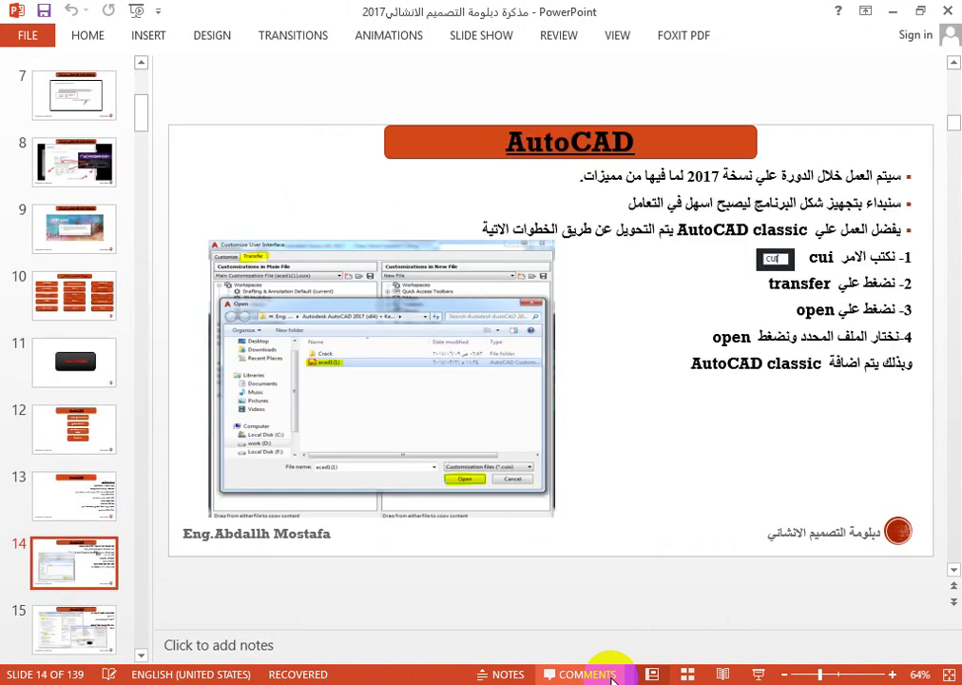
pyautogui.press('Up')
pyautogui.press('Down')
pyautogui.press('Down')
pyautogui.press('Down')
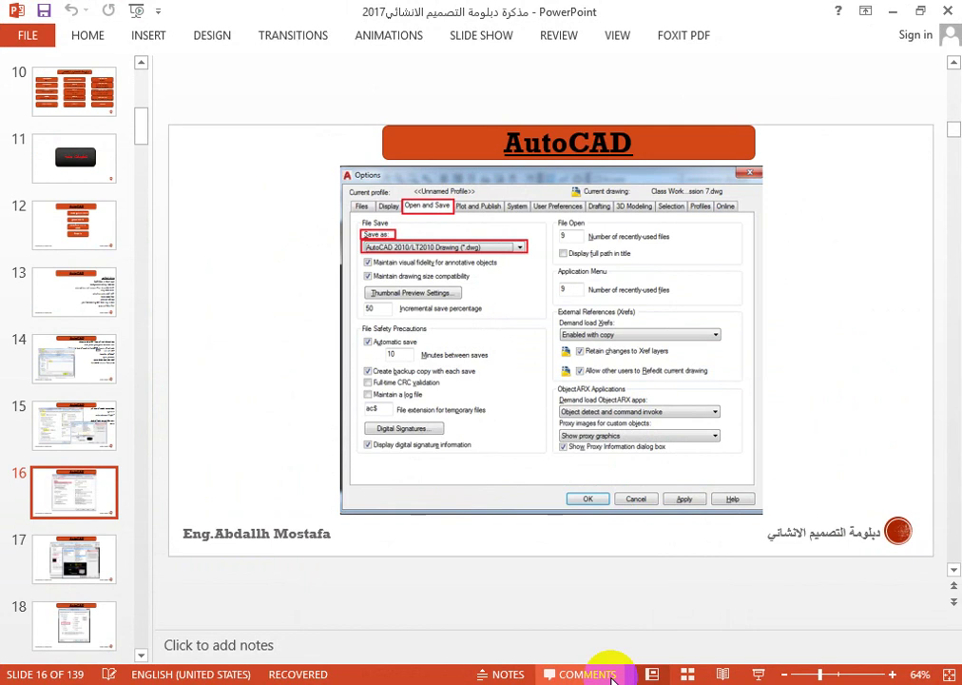
pyautogui.press('Down')
pyautogui.press('Down')
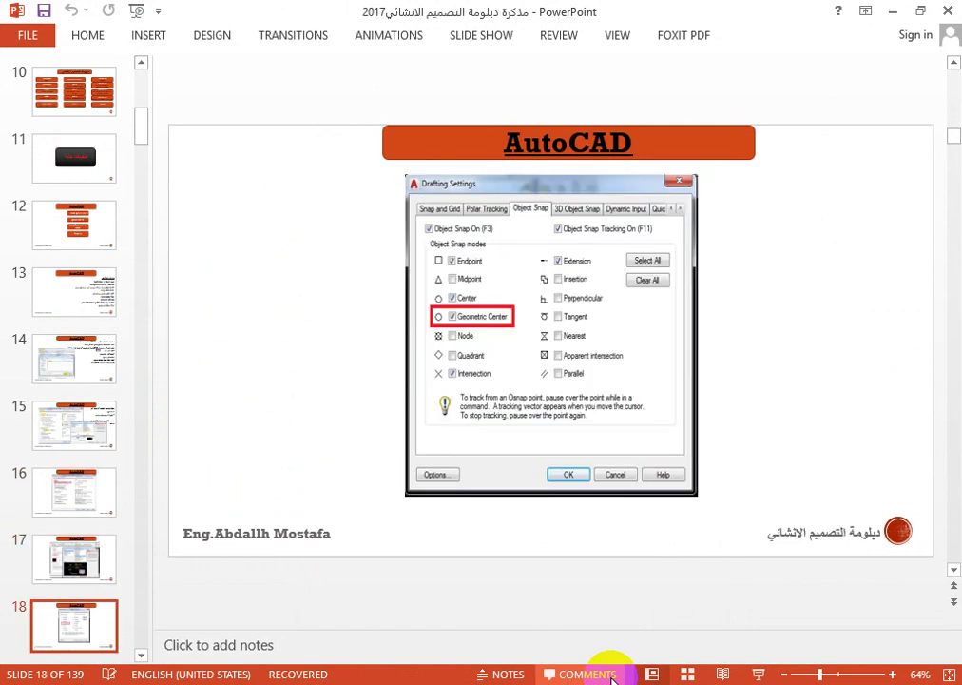
pyautogui.press('Down')
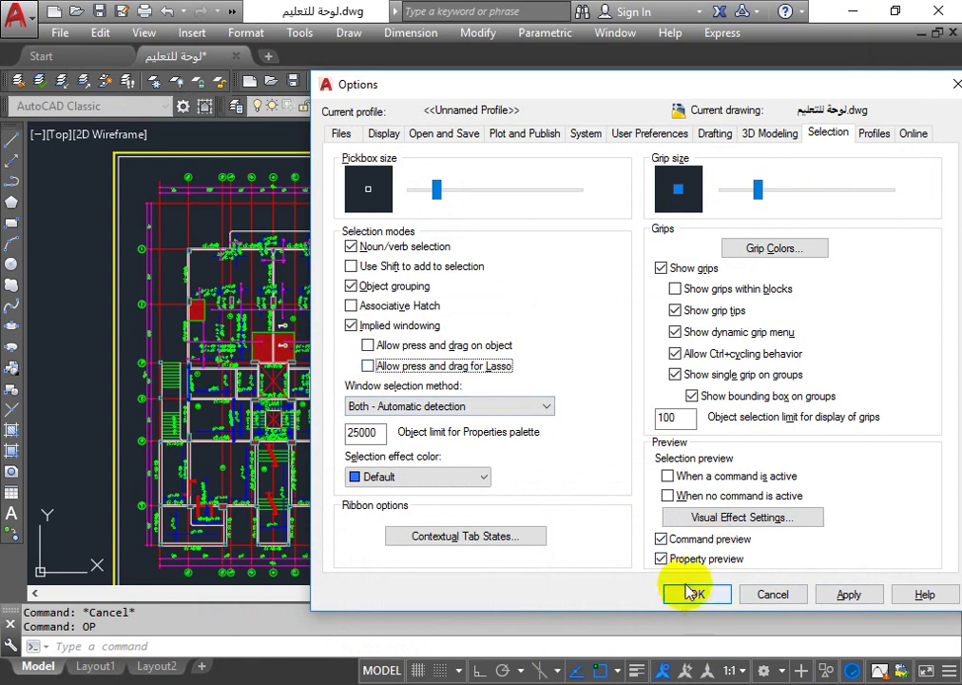
# Apply the selection options with OK and try left-to-right window selections, clearing each
pyautogui.click(684, 595)
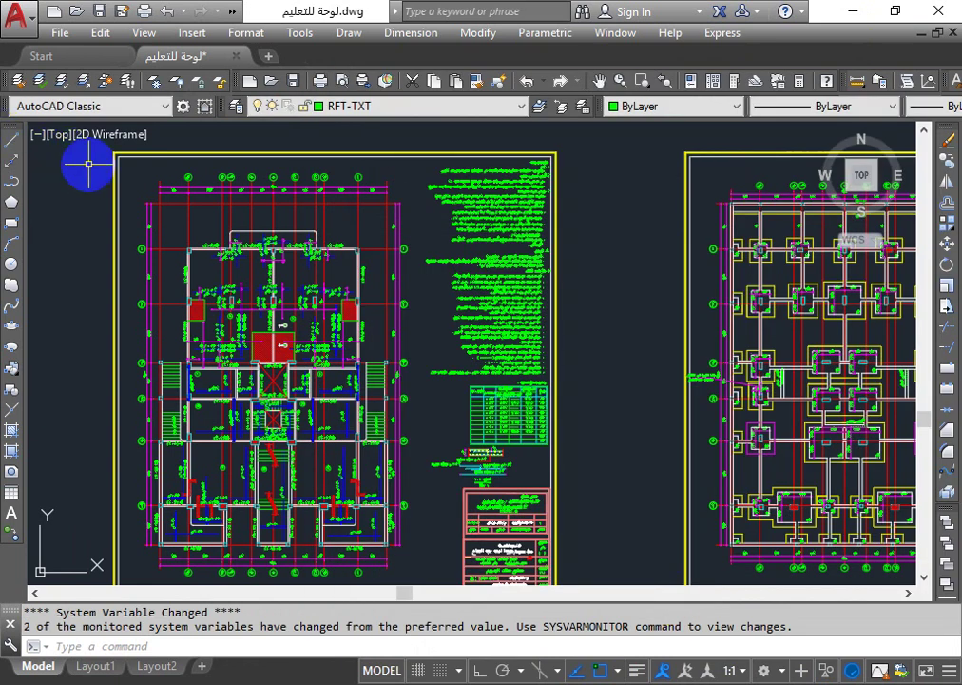
pyautogui.click(87, 161)
pyautogui.click(441, 285)
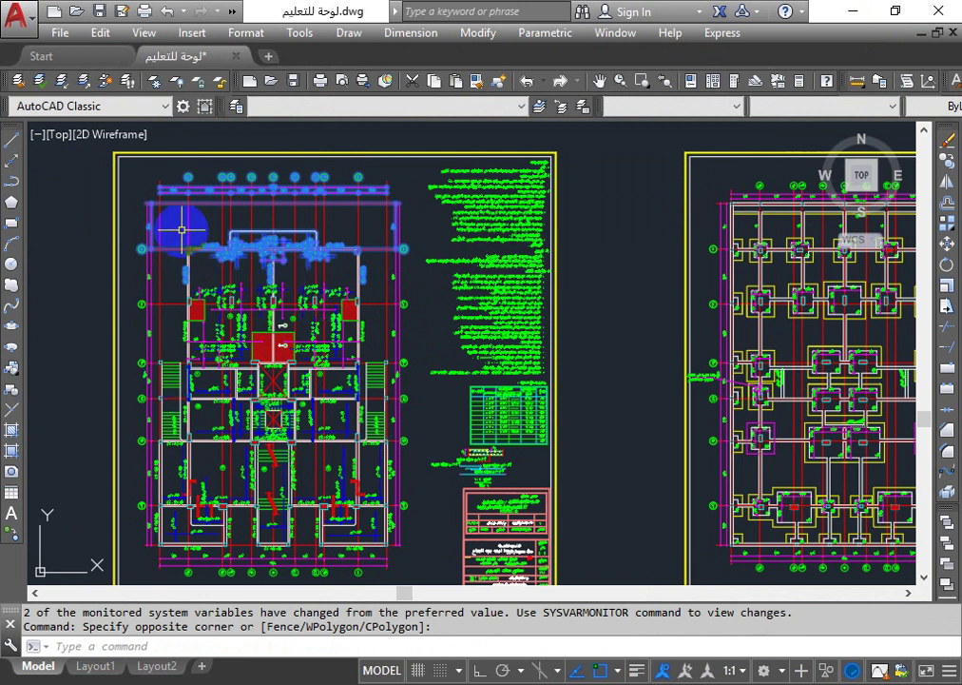
pyautogui.press('Escape')
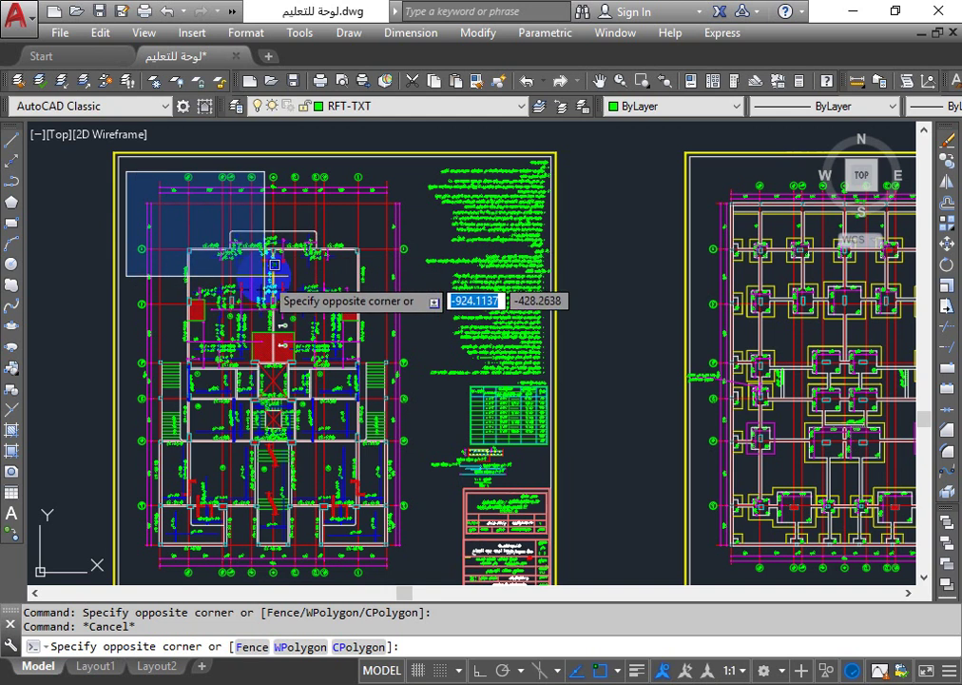
pyautogui.click(420, 258)
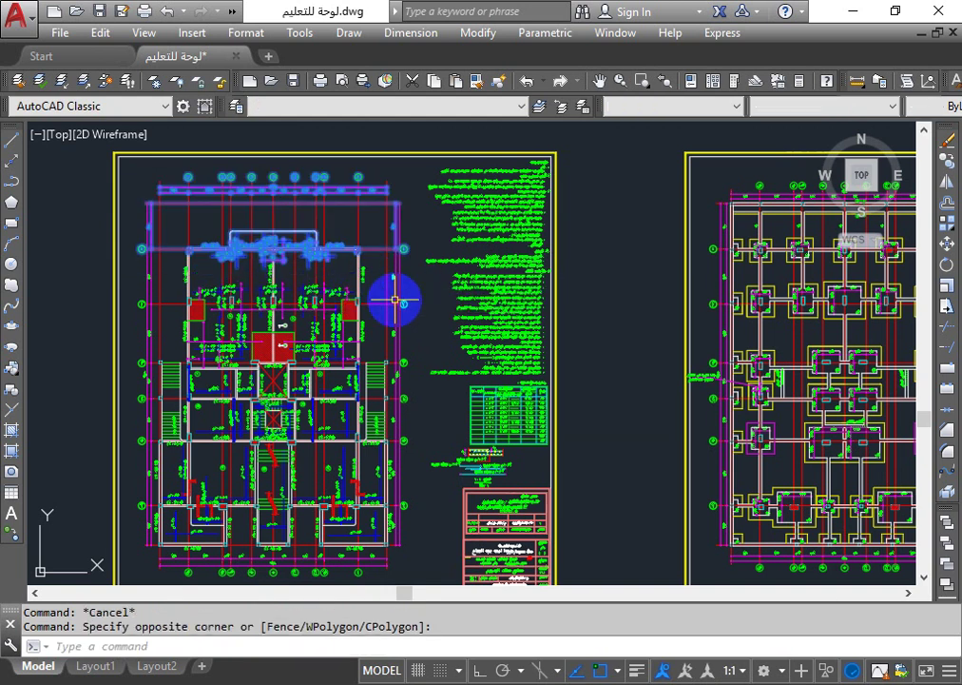
pyautogui.press('Escape')
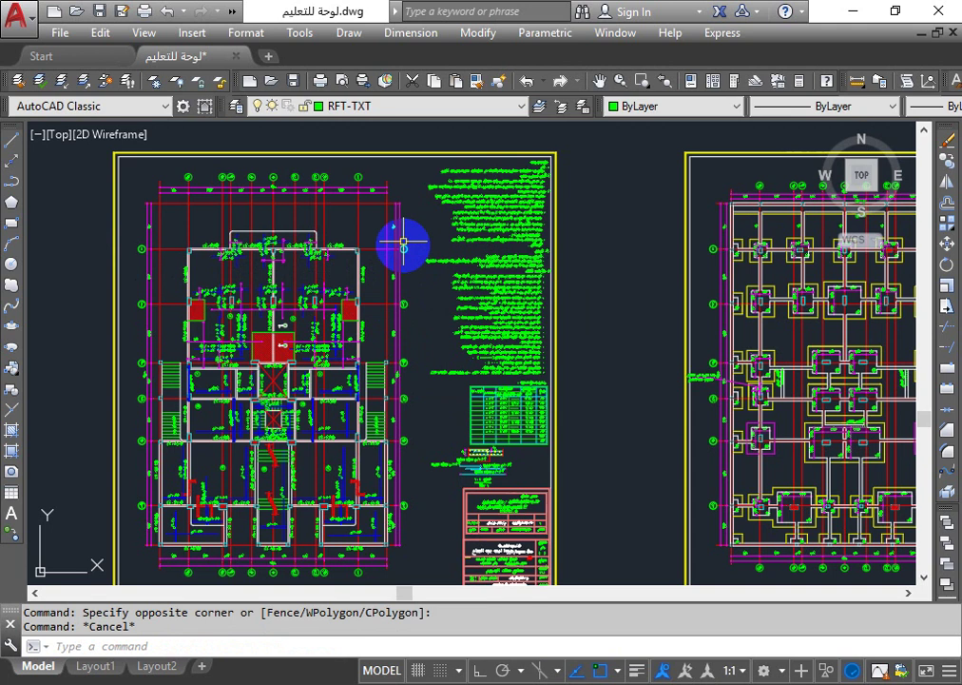
# Drag a right-to-left crossing selection over the plan, then clear it
pyautogui.click(419, 166)
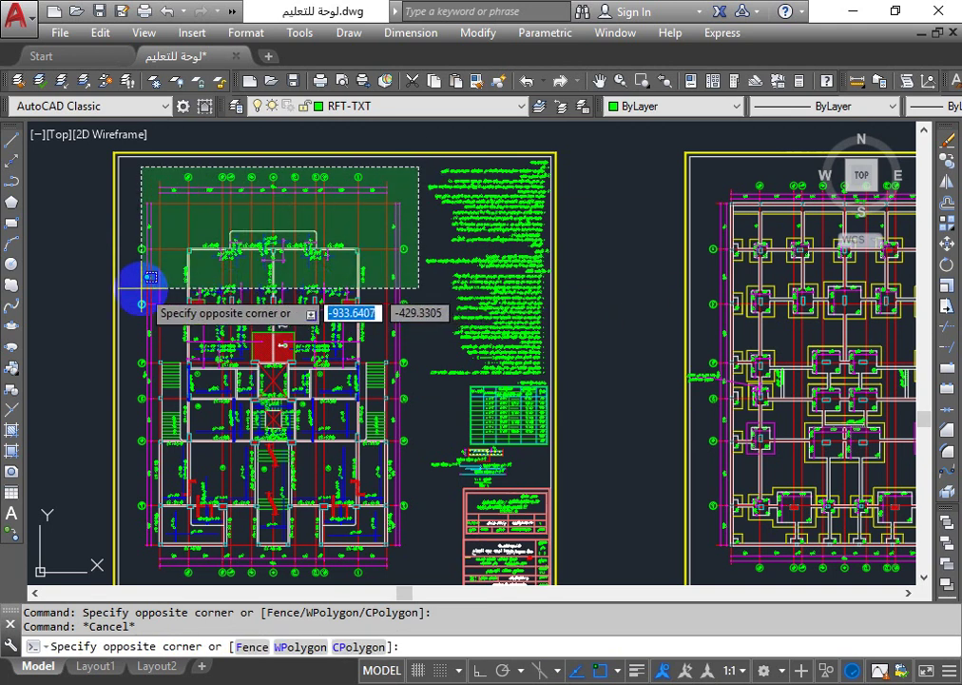
pyautogui.click(111, 285)
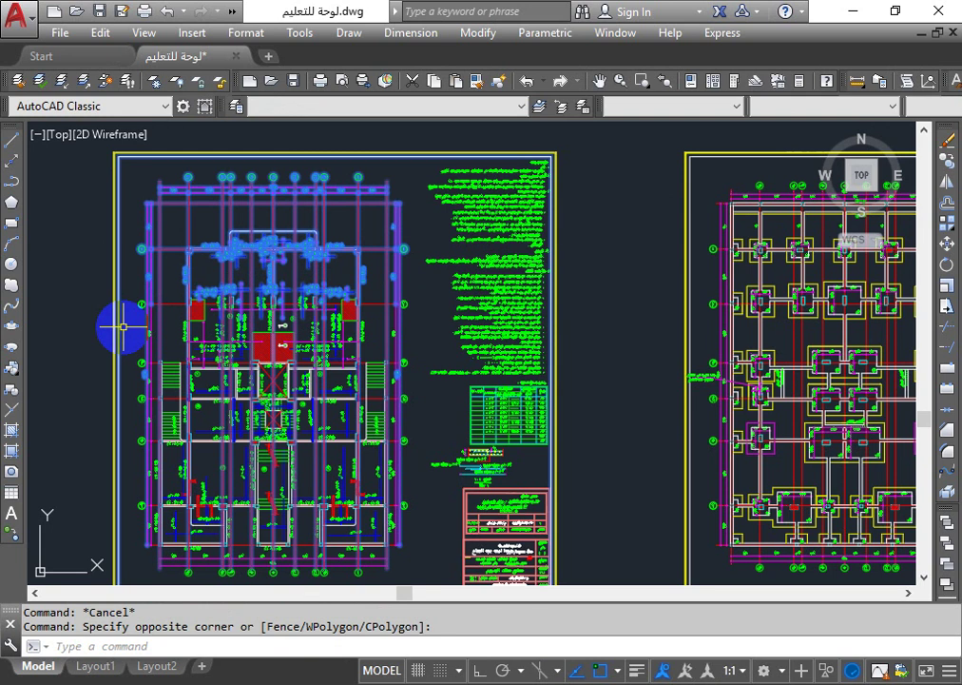
pyautogui.press('Escape')
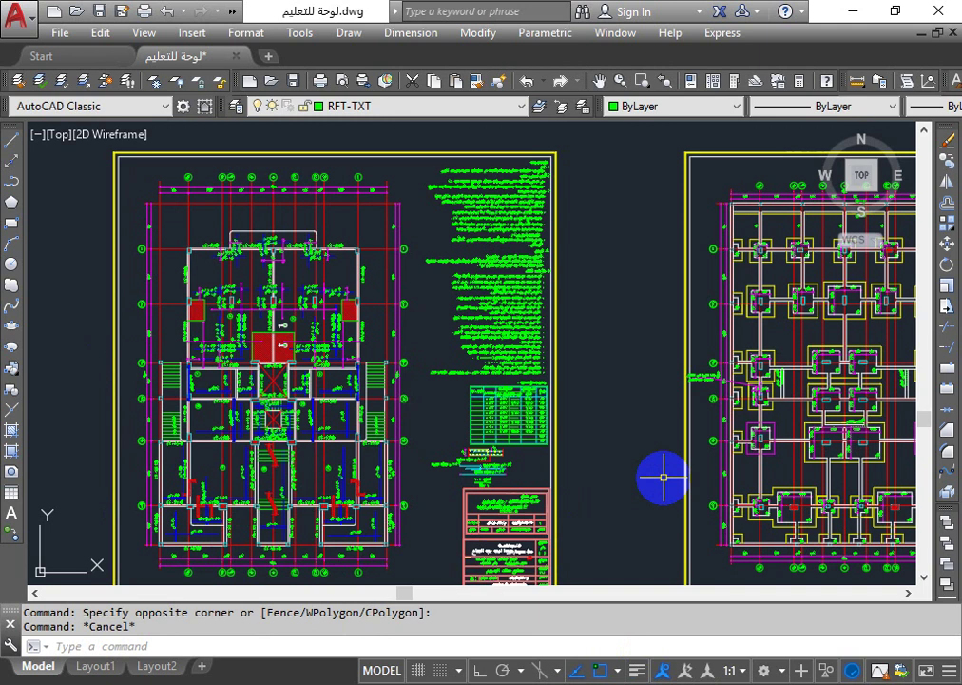
# Zoom in and out with the mouse wheel around the Arabic general notes
pyautogui.scroll(5, 462, 225)
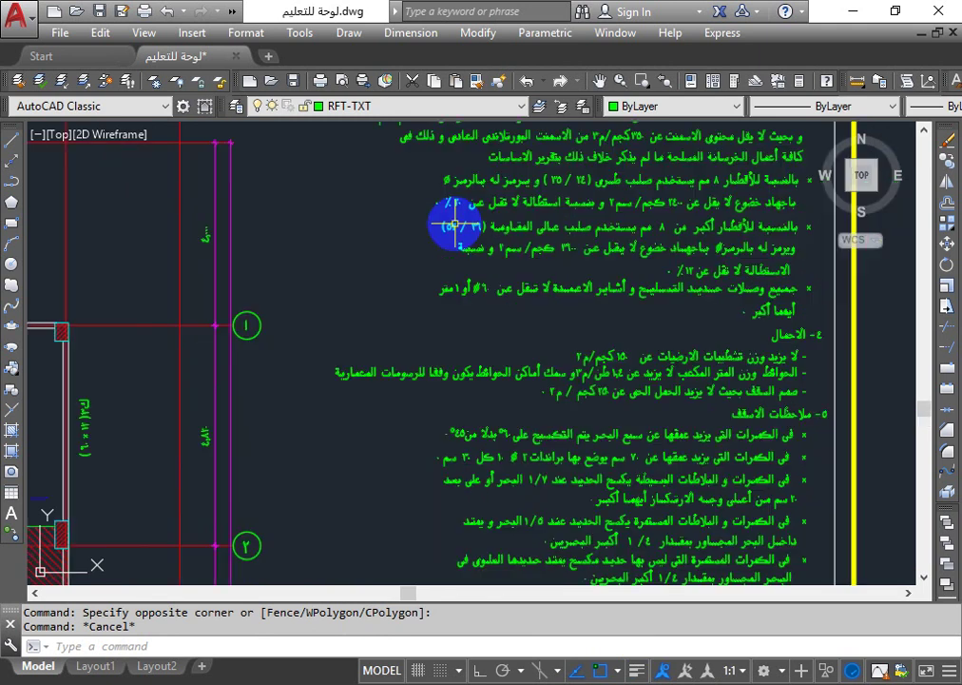
pyautogui.scroll(-2, 468, 264)
pyautogui.scroll(5, 475, 303)
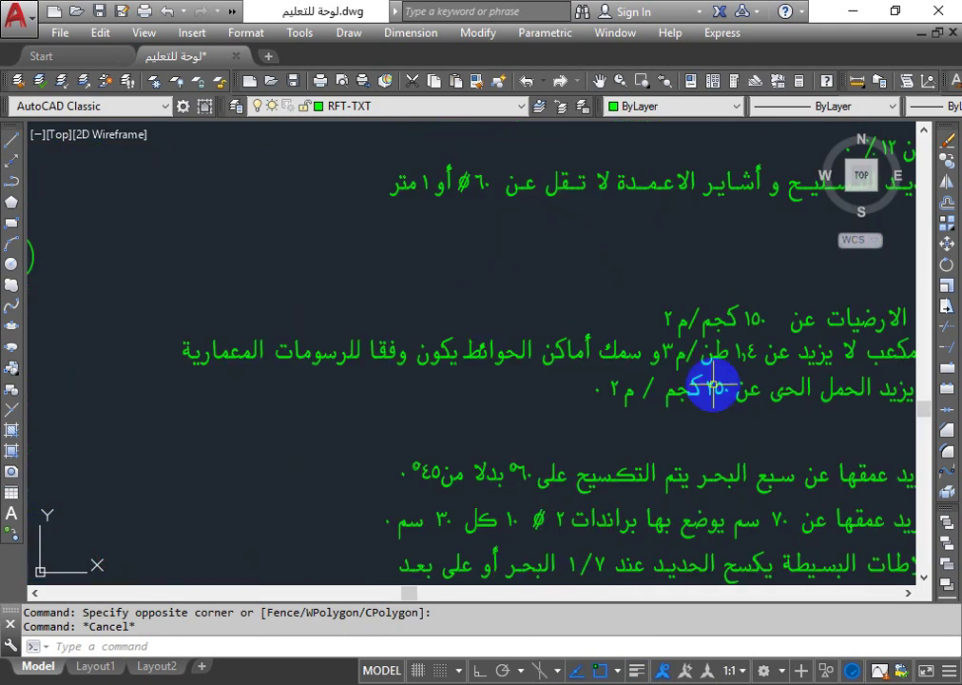
pyautogui.scroll(-1, 514, 325)
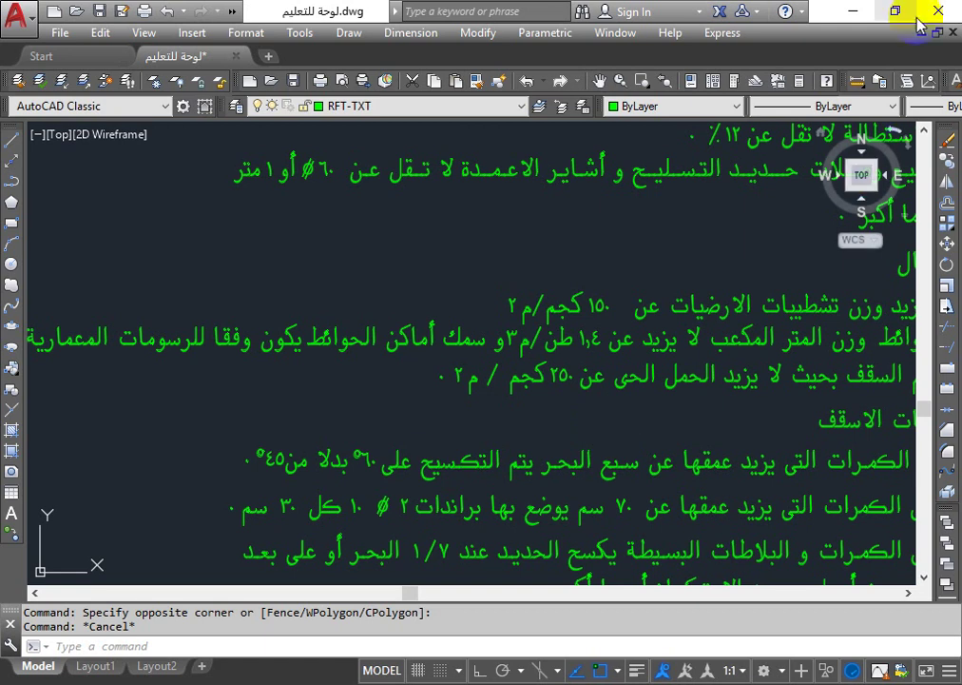
# From the desktop diploma folder, open 1-groups > G2 > Fonts, then minimize that window
pyautogui.click(860, 12)
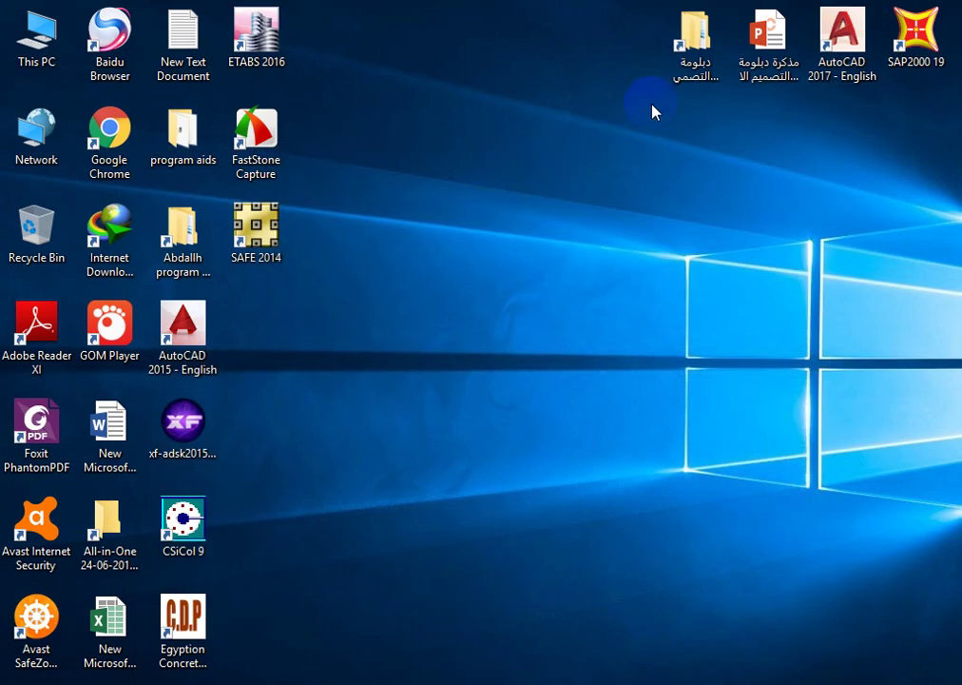
pyautogui.doubleClick(695, 38)
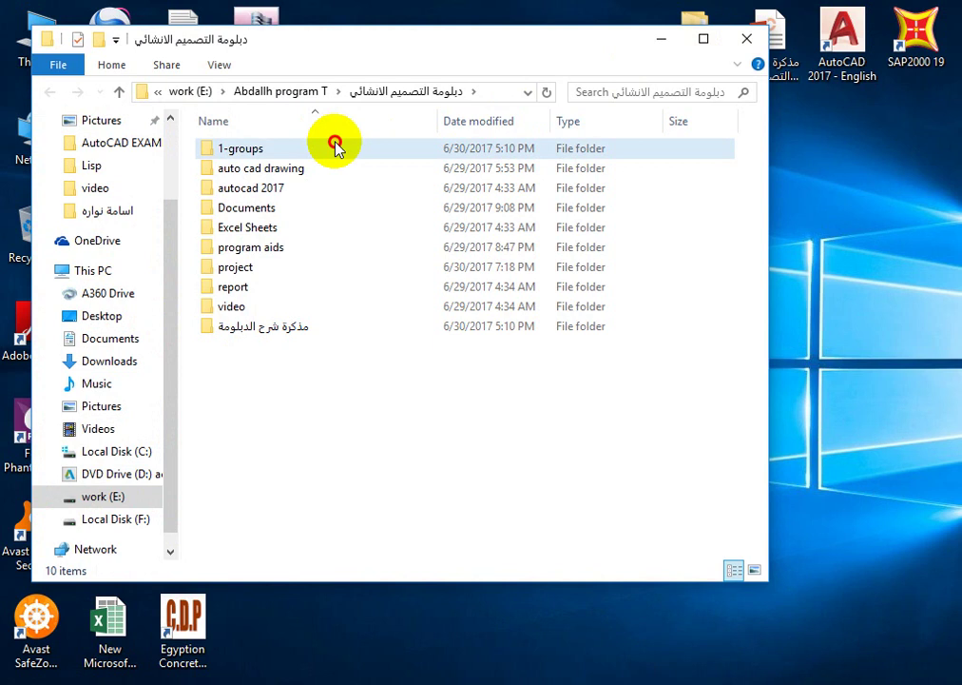
pyautogui.doubleClick(335, 144)
pyautogui.doubleClick(307, 175)
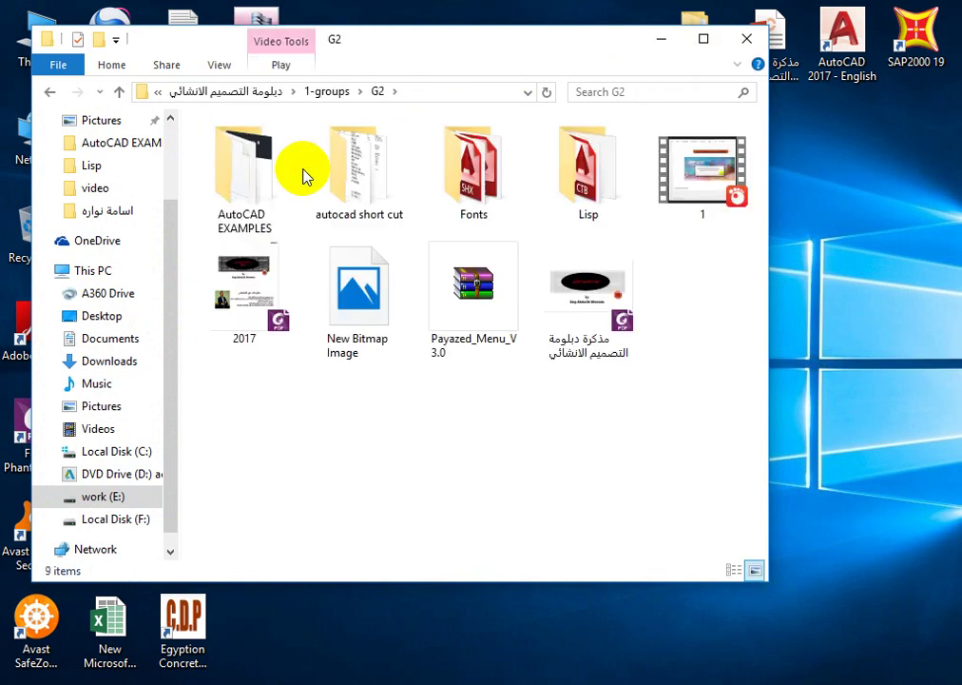
pyautogui.doubleClick(471, 219)
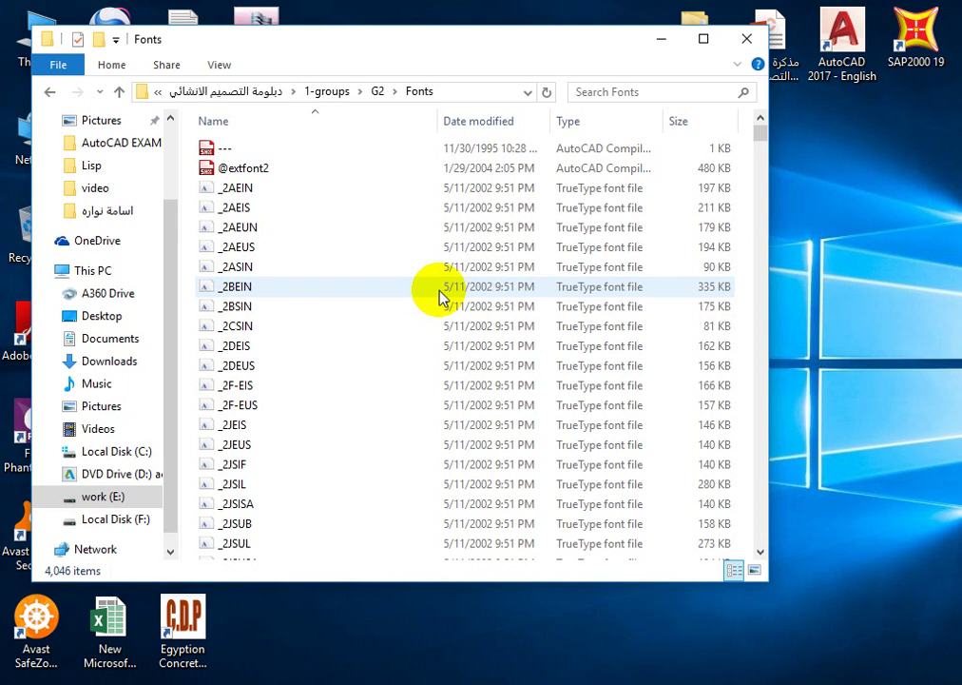
pyautogui.click(658, 39)
# Open the AutoCAD 2017 shortcut's file location, review its Fonts folder, then close it
pyautogui.rightClick(843, 43)
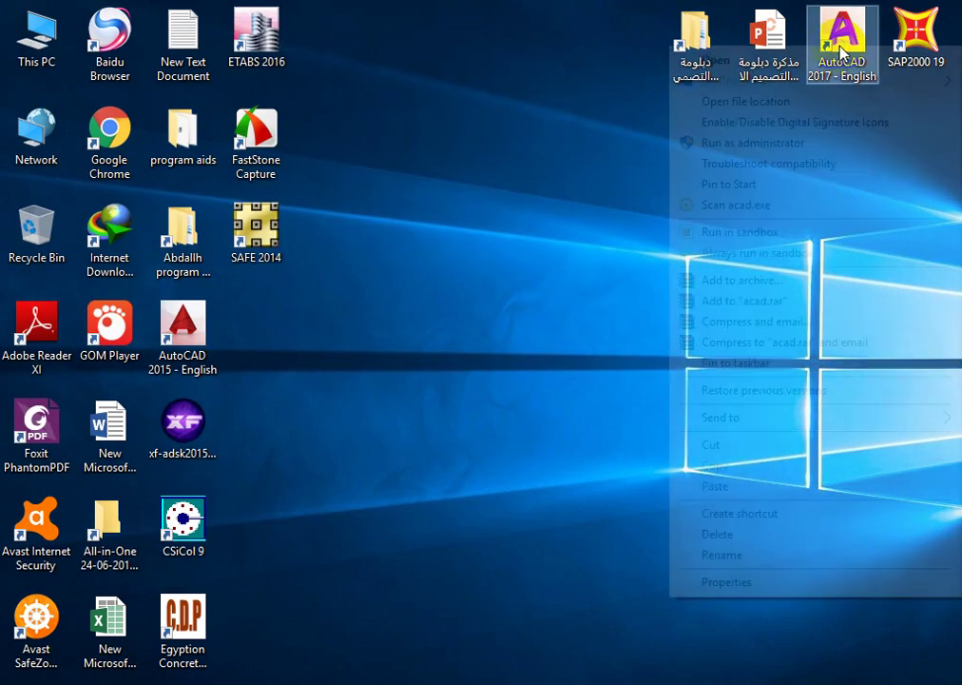
pyautogui.click(849, 103)
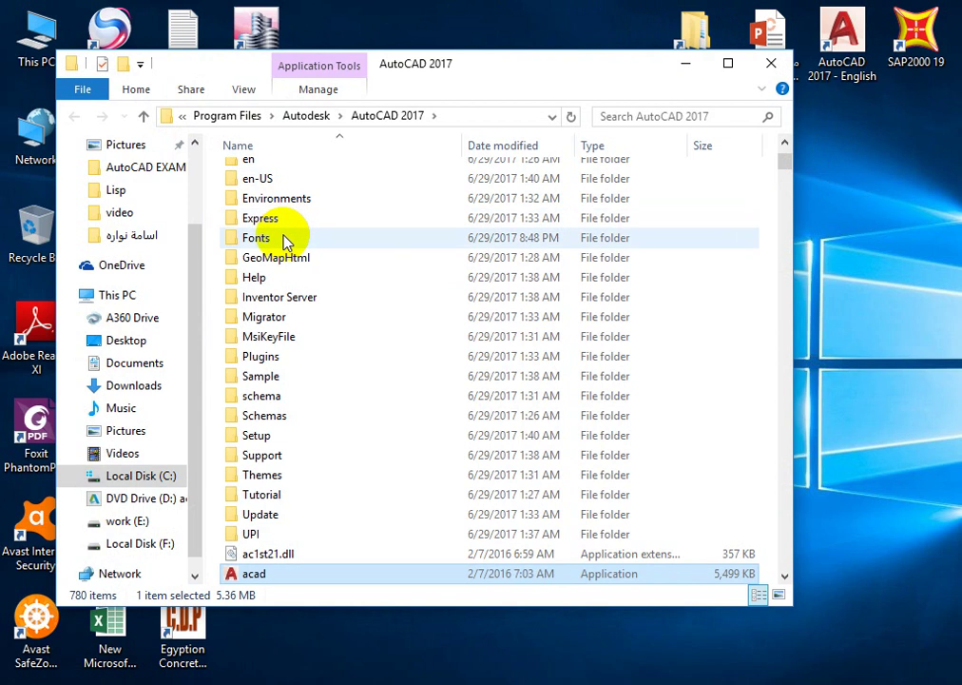
pyautogui.doubleClick(285, 242)
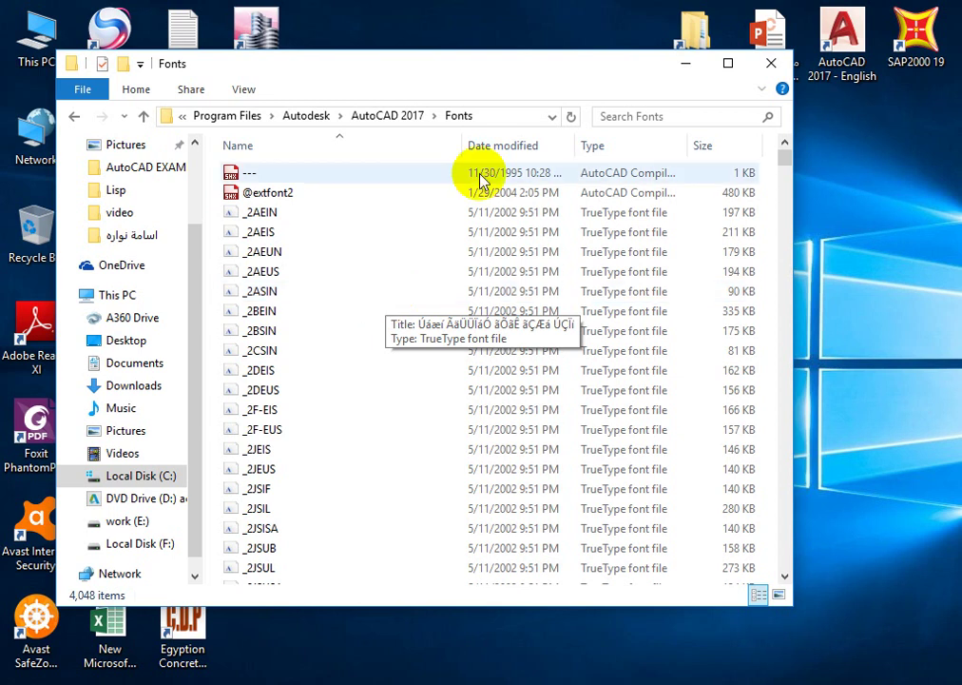
pyautogui.click(772, 63)
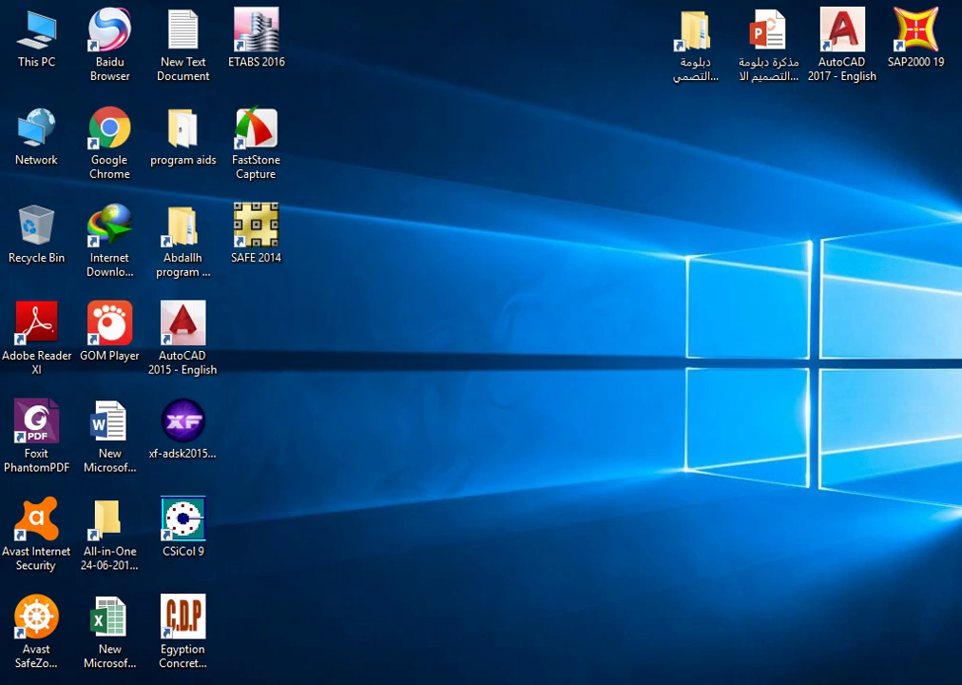
# Zoom out and pan to show the floor plan alongside its Arabic notes
pyautogui.scroll(-2, 399, 267)
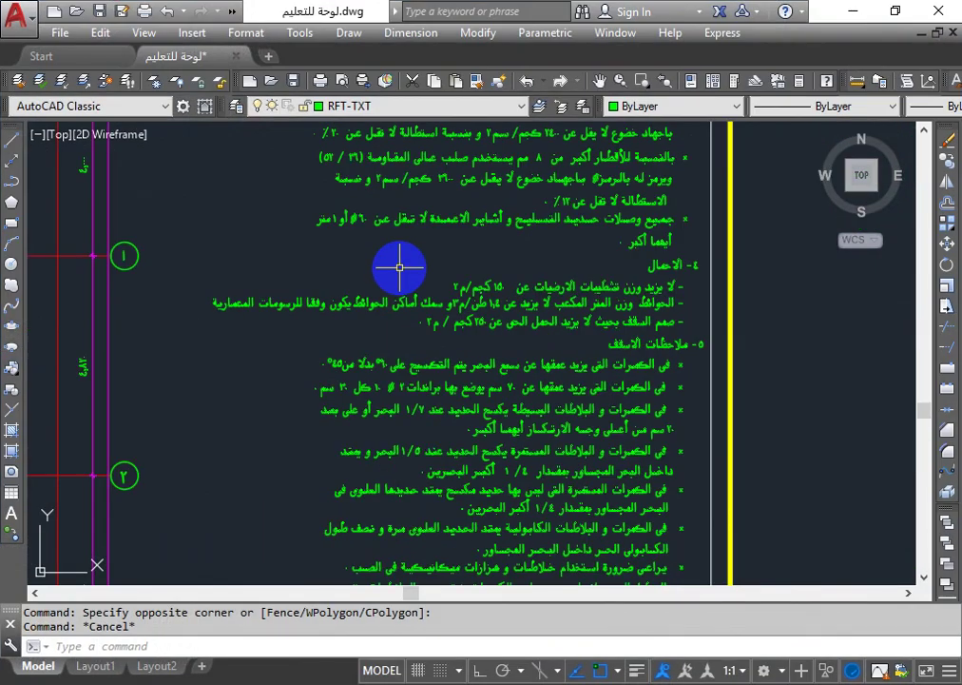
pyautogui.scroll(-2, 400, 267)
pyautogui.moveTo(548, 276); pyautogui.dragTo(713, 283, button='middle')
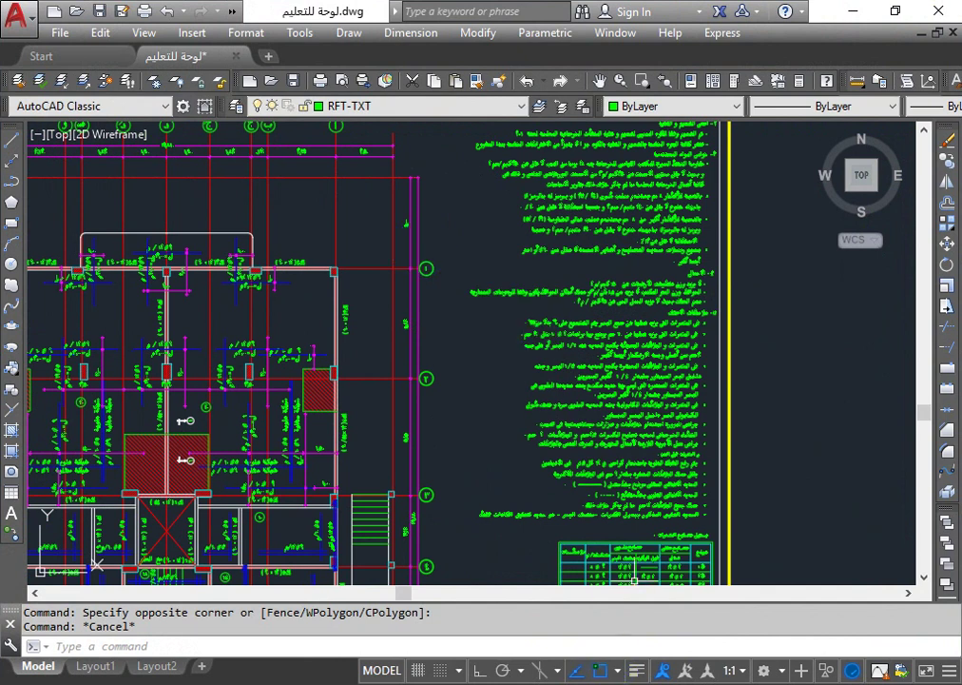
# Switch to PowerPoint and scroll back to slide 12, the four-topic AutoCAD contents slide
pyautogui.hotkey('alt', 'Tab')
pyautogui.scroll(2, 356, 261)
pyautogui.scroll(1, 355, 257)
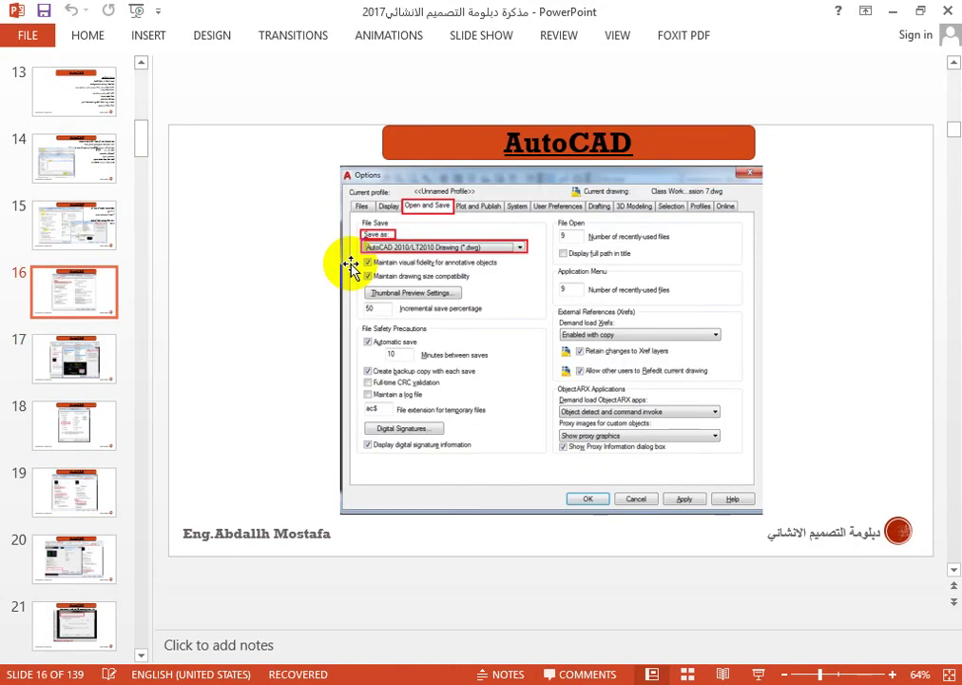
pyautogui.scroll(1, 355, 258)
pyautogui.scroll(2, 351, 266)
pyautogui.scroll(1, 351, 266)
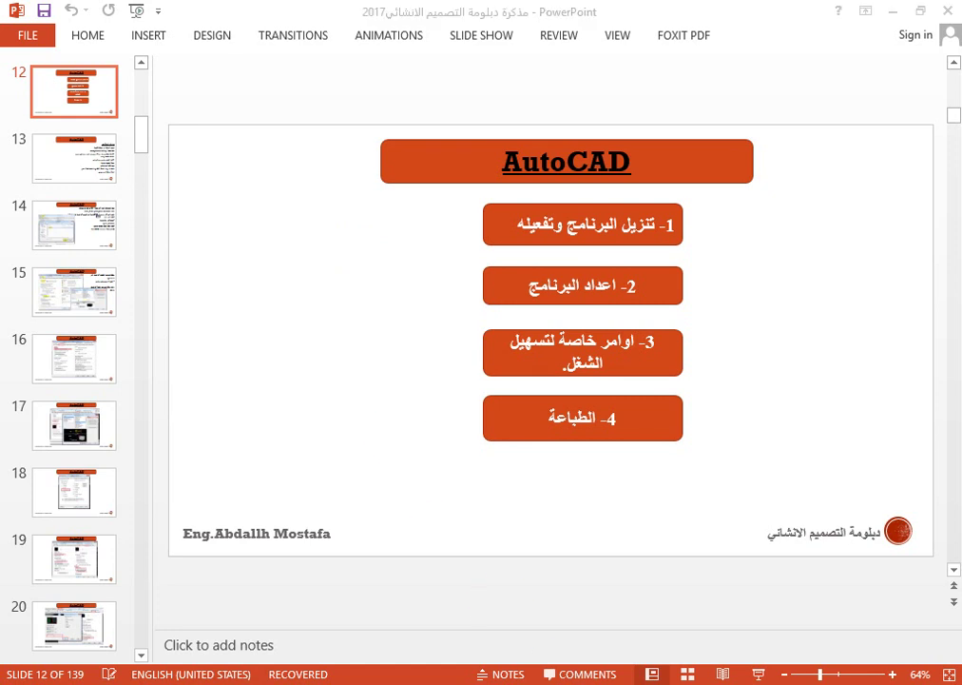
# Zoom in and out over the لوحة للتعليم.dwg floor-plan sheets in model space
pyautogui.scroll(-4, 288, 307)
pyautogui.scroll(3, 288, 307)
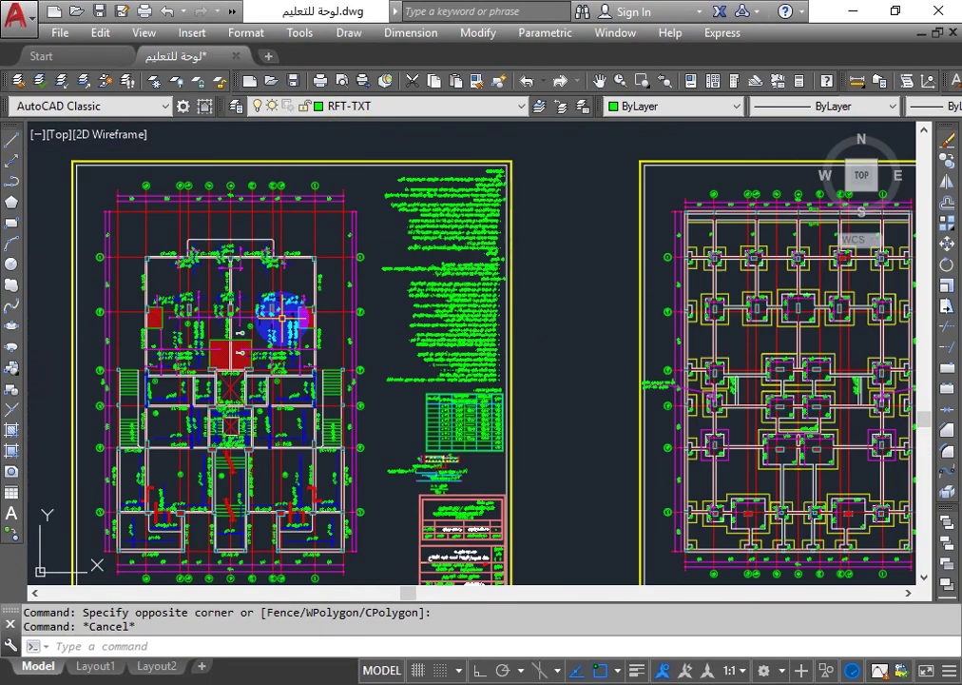
pyautogui.scroll(3, 279, 314)
pyautogui.scroll(-10, 103, 325)
pyautogui.scroll(5, 95, 328)
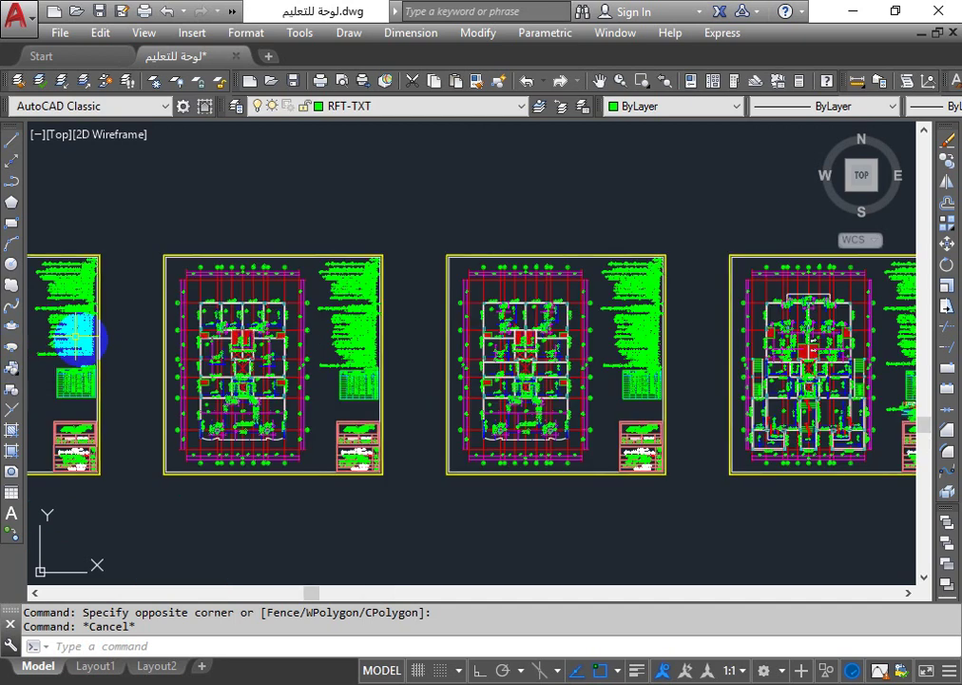
pyautogui.scroll(3, 230, 388)
pyautogui.scroll(-3, 226, 390)
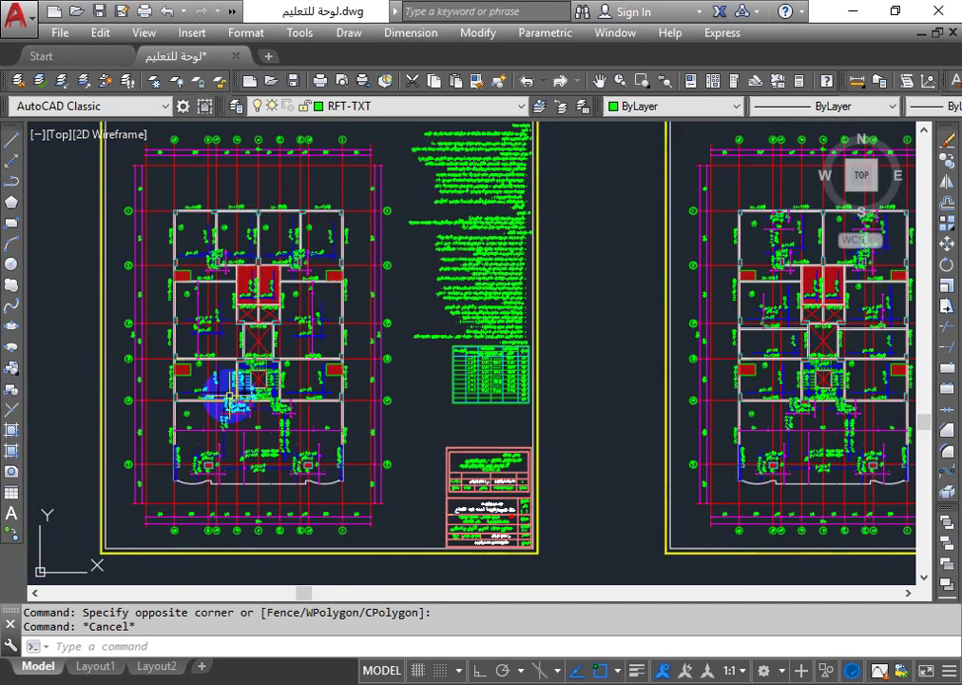
pyautogui.moveTo(230, 395)
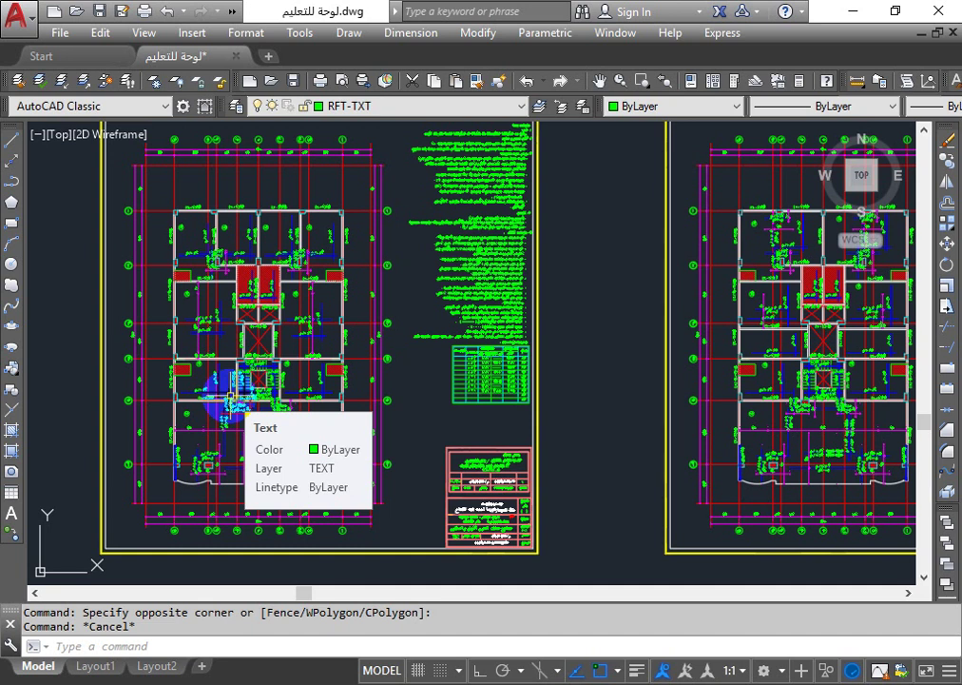
pyautogui.scroll(-3, 676, 204)
pyautogui.scroll(-5, 669, 217)
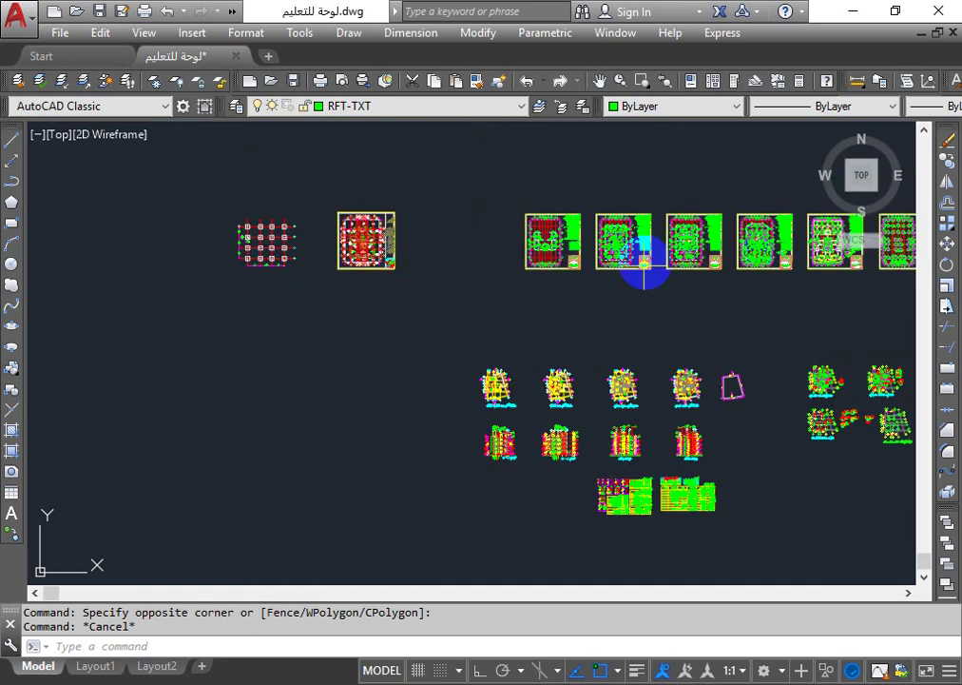
pyautogui.moveTo(645, 261); pyautogui.dragTo(621, 303, button='middle')
pyautogui.scroll(-3, 502, 303)
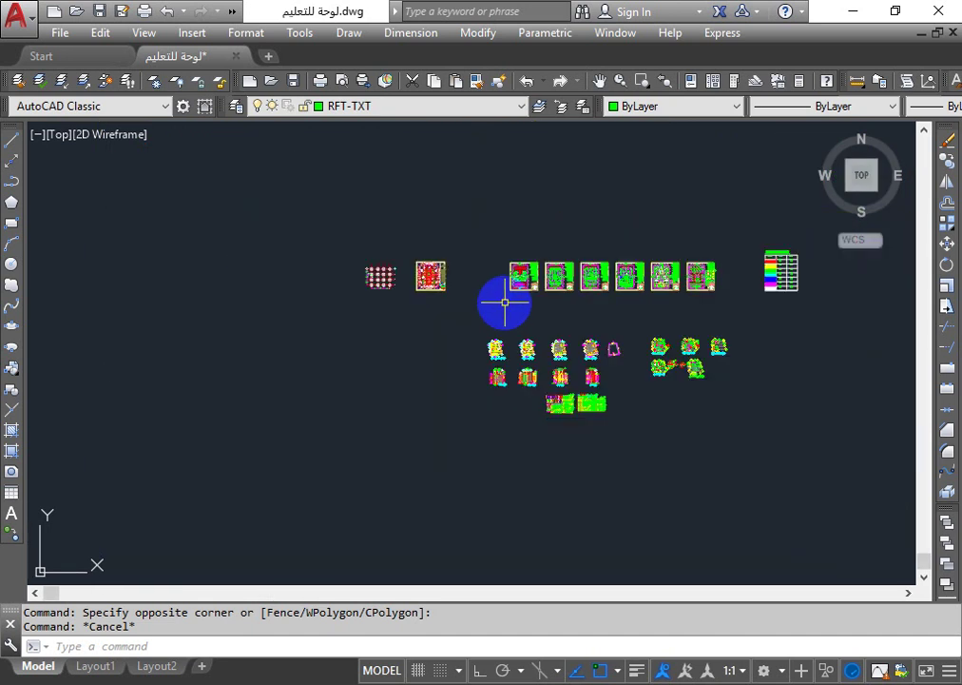
pyautogui.scroll(3, 504, 302)
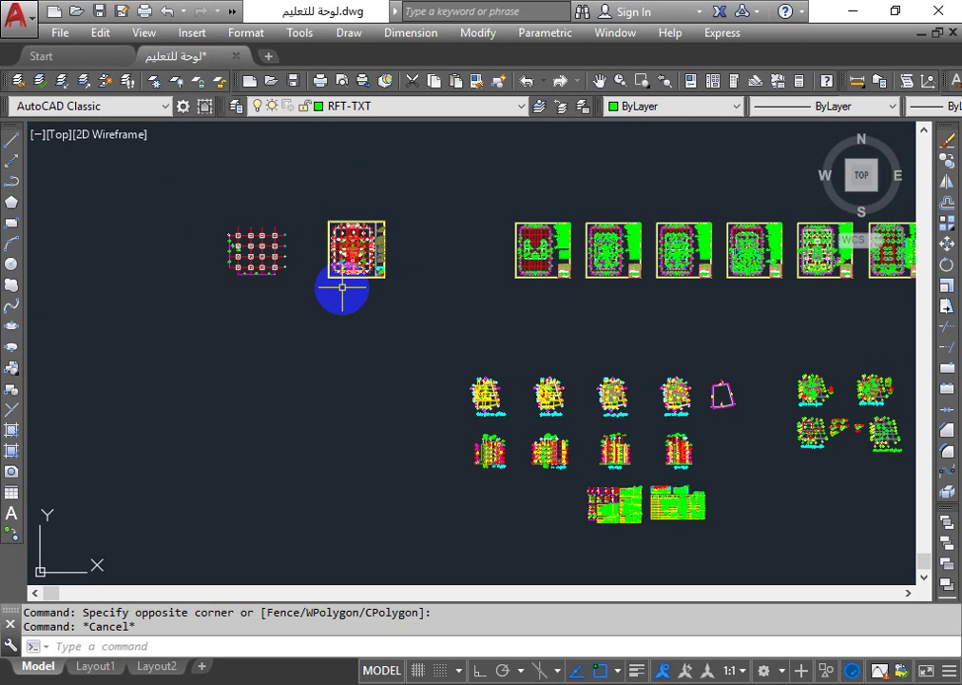
pyautogui.click(851, 10)
pyautogui.click(894, 10)
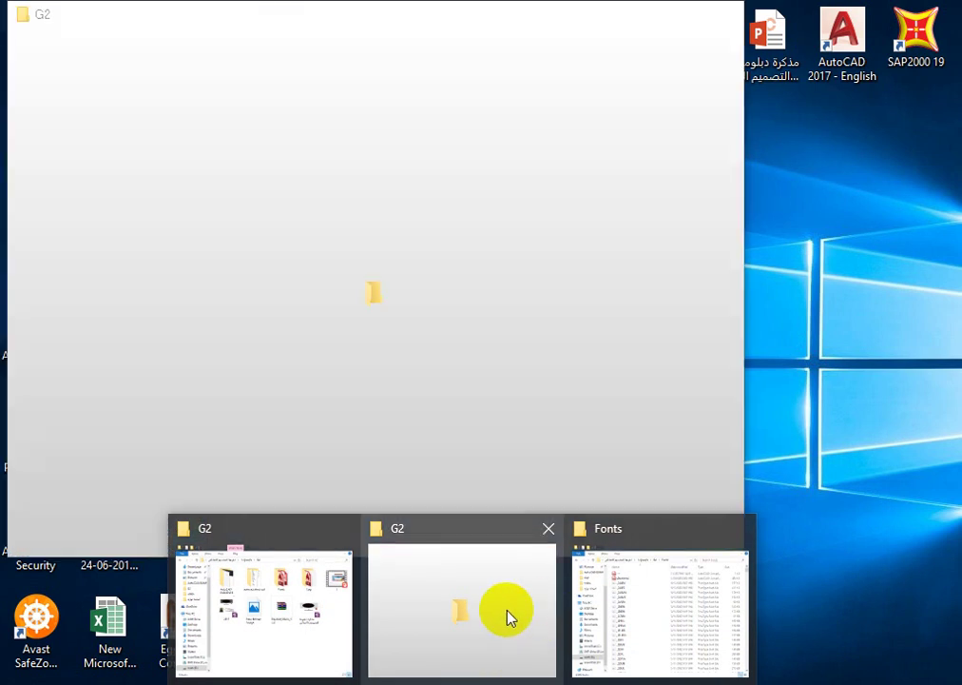
pyautogui.click(504, 613)
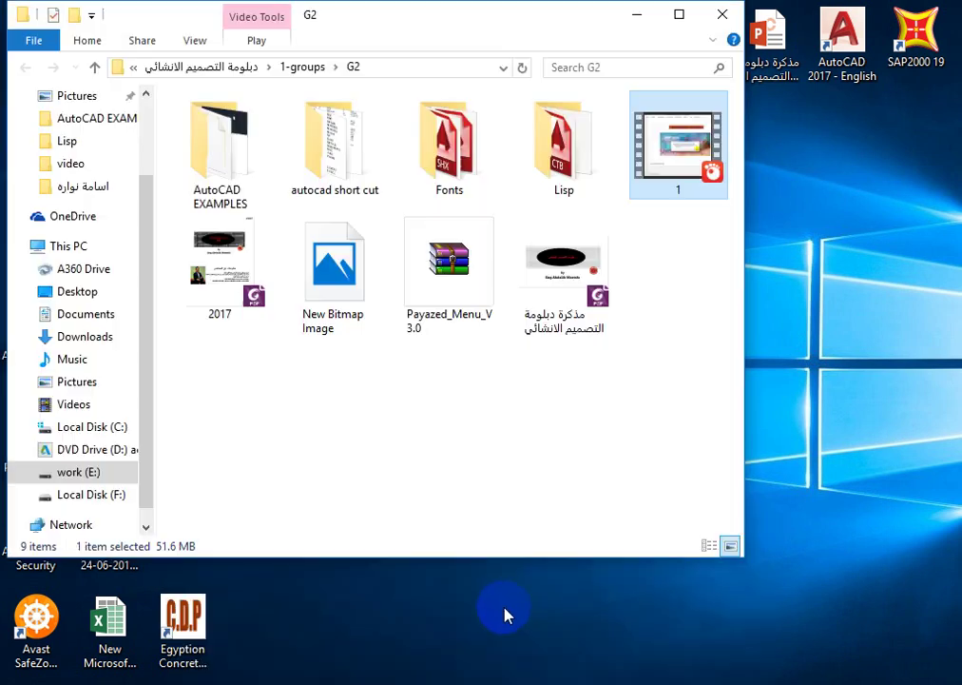
pyautogui.doubleClick(350, 191)
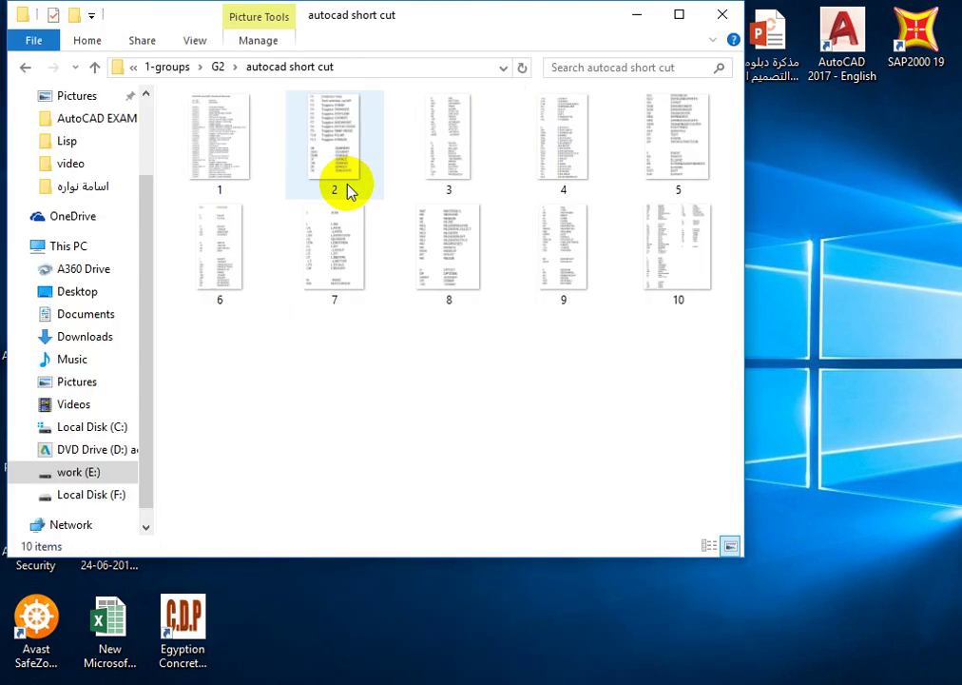
pyautogui.click(224, 159)
pyautogui.doubleClick(225, 160)
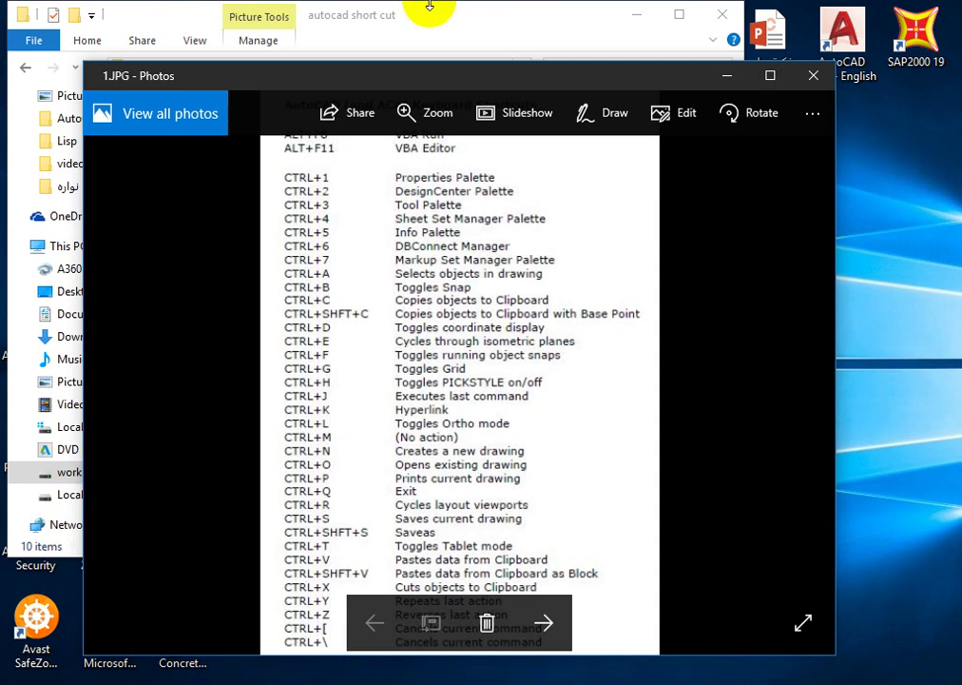
pyautogui.click(813, 75)
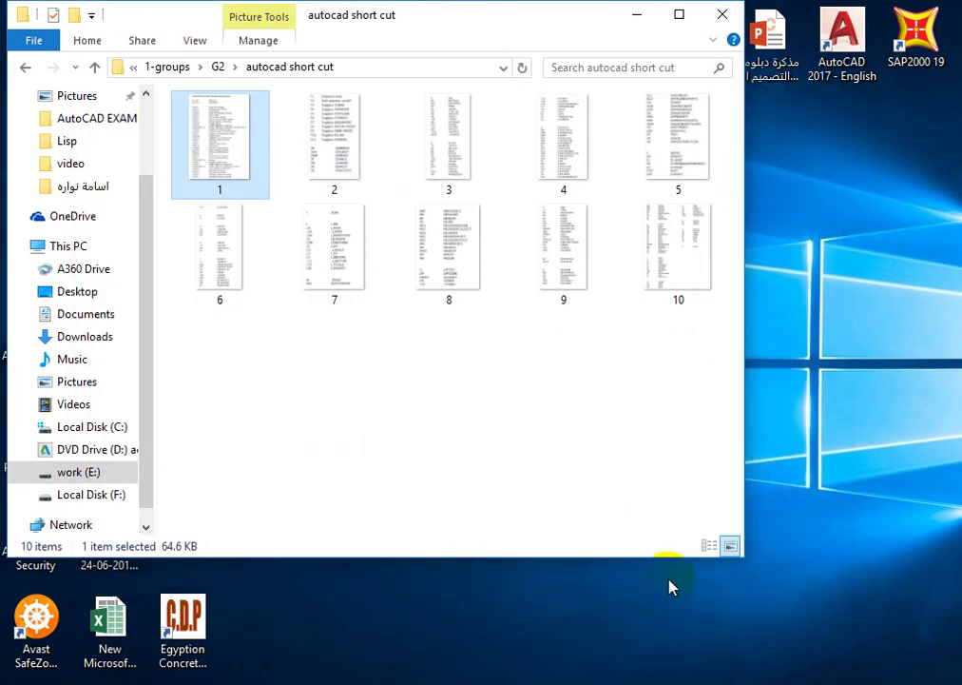
pyautogui.click(646, 594)
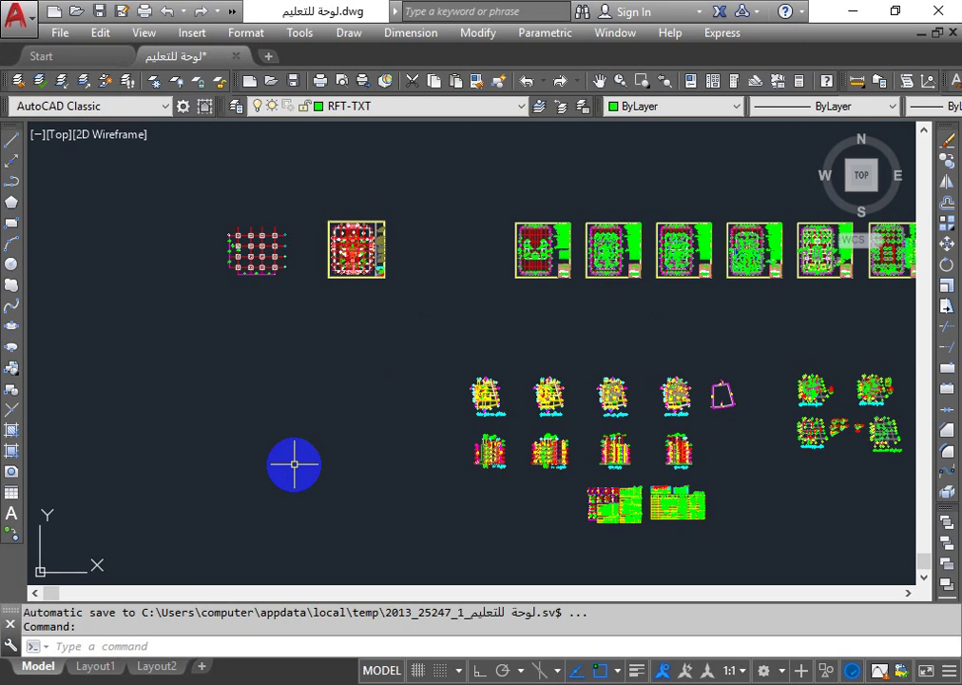
# Start the LINE command with L so it prompts for a first point
pyautogui.write('L')
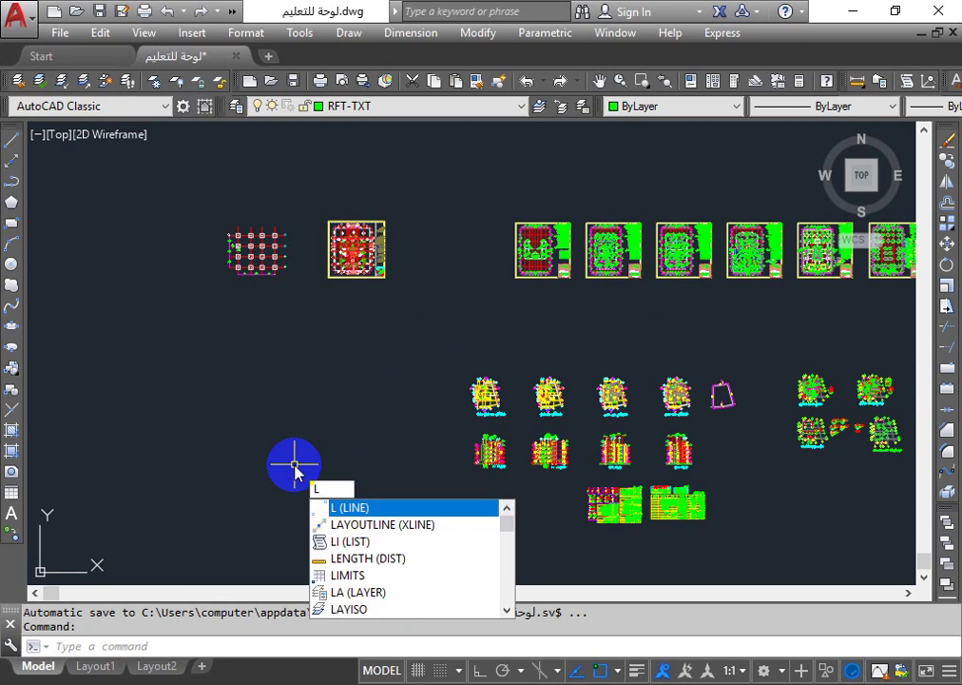
pyautogui.press('Return')
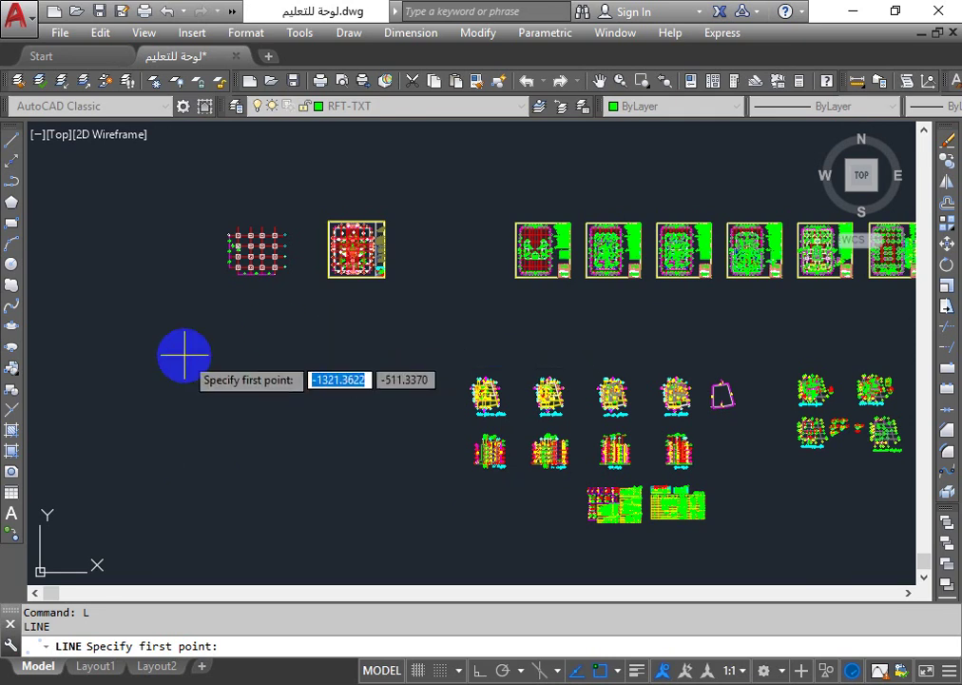
# Draw a three-segment triangle left of the floor plans and close it to its start
pyautogui.click(143, 471)
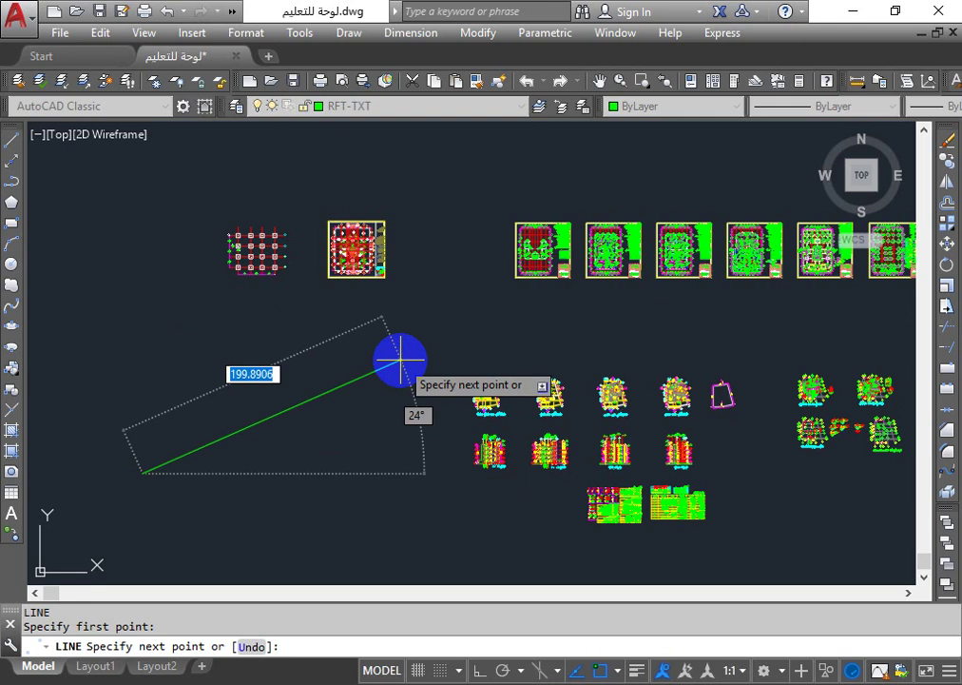
pyautogui.click(301, 406)
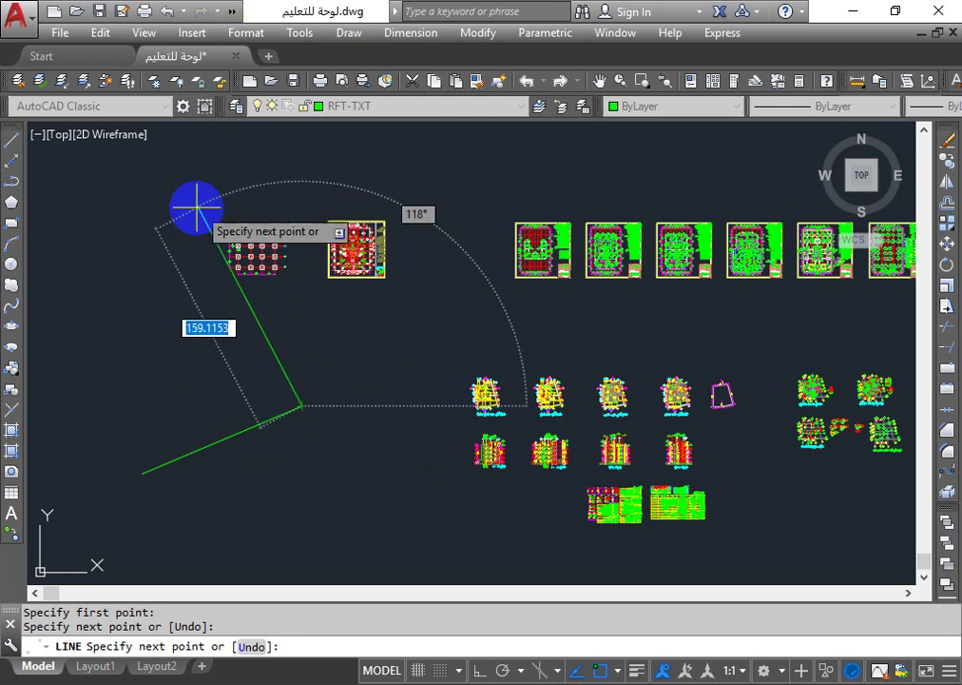
pyautogui.click(153, 332)
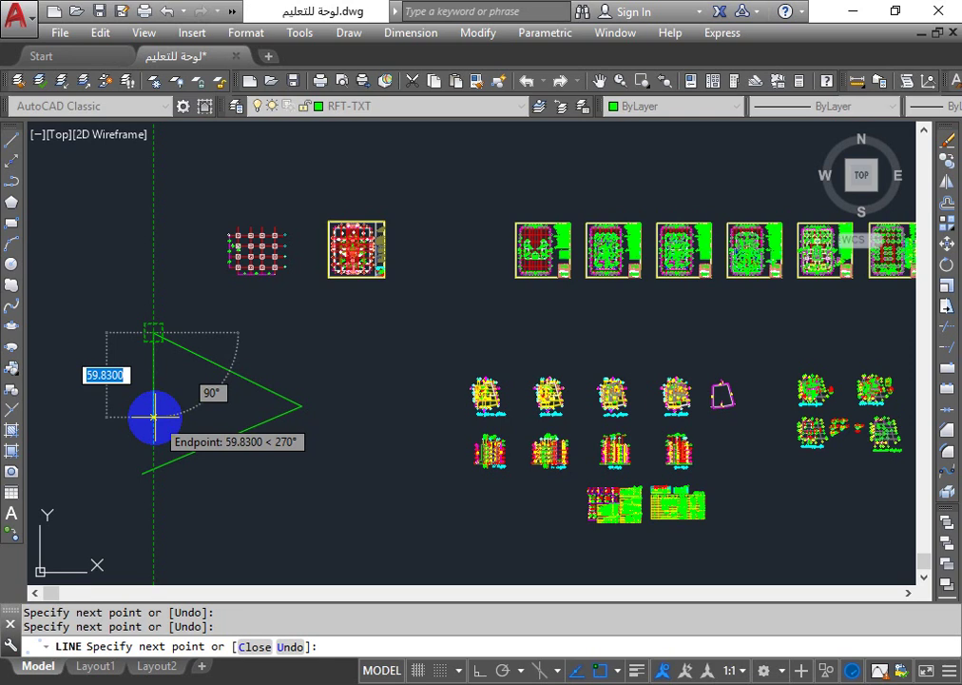
pyautogui.click(254, 646)
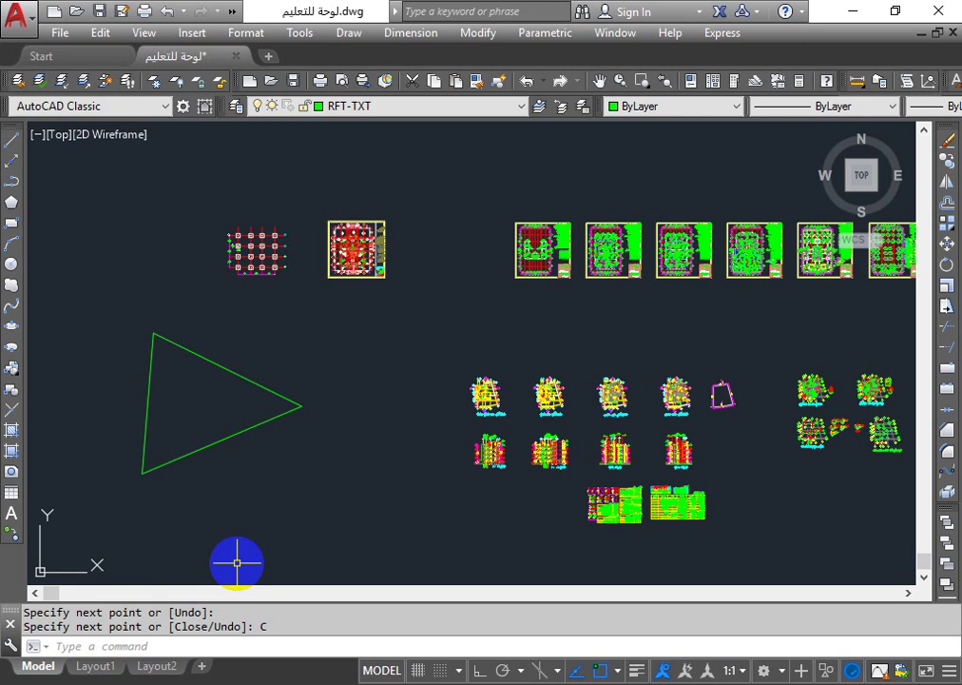
# Restart LINE, place a first point, then cancel the new line
pyautogui.press('Return')
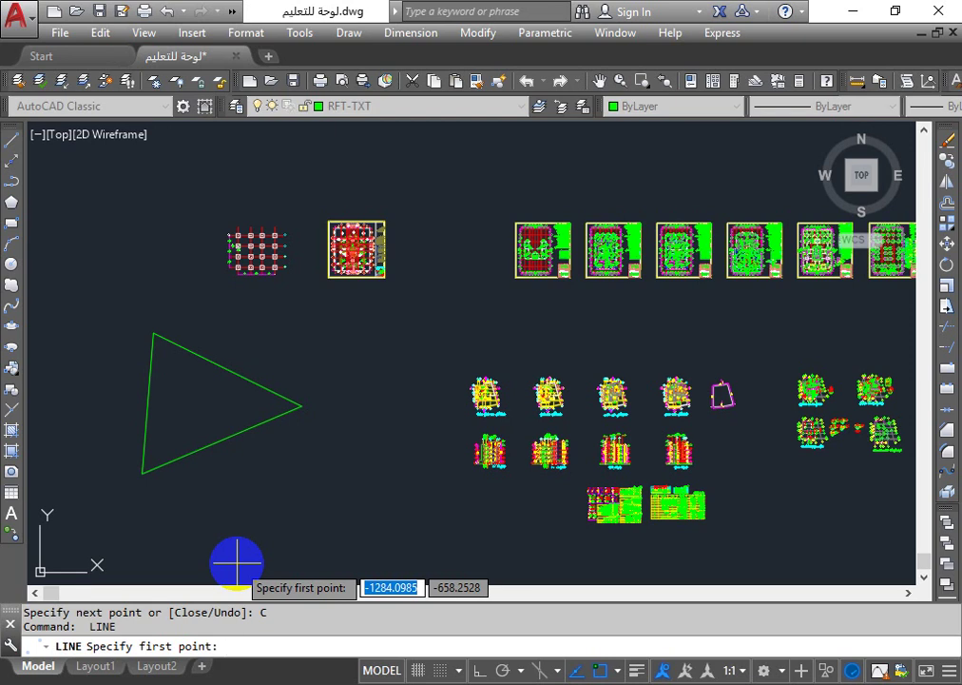
pyautogui.click(319, 344)
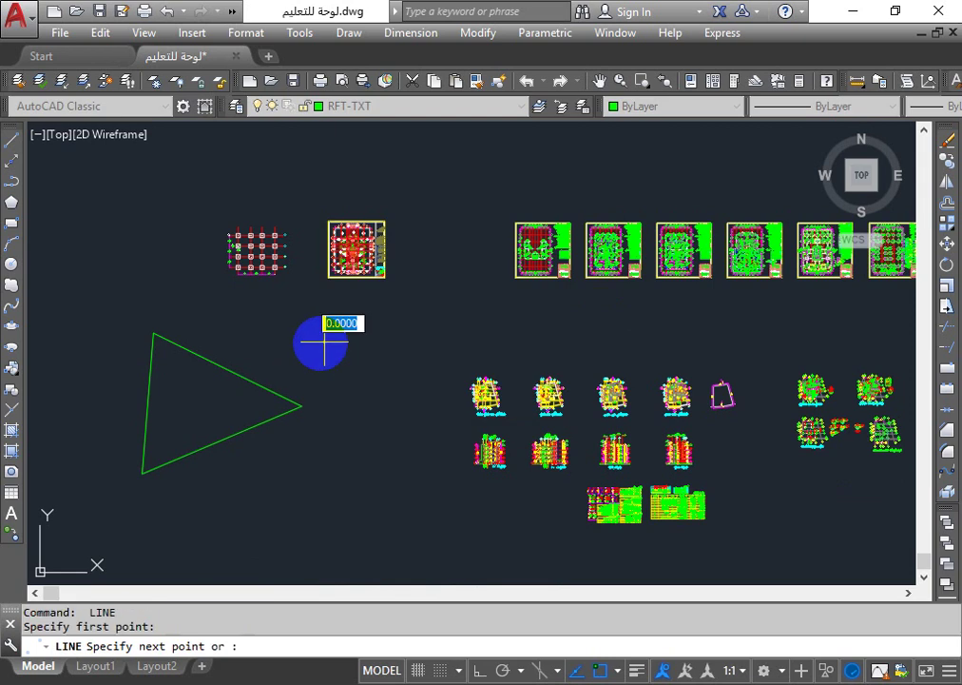
pyautogui.press('Escape')
# Window-select the green triangle and delete its three lines
pyautogui.click(368, 322)
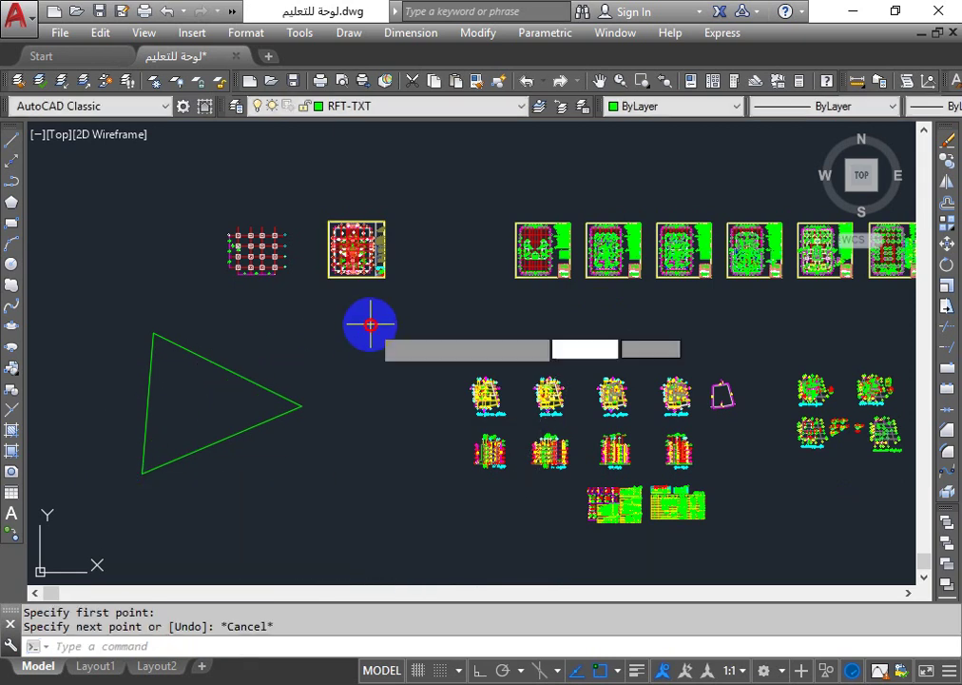
pyautogui.click(86, 471)
pyautogui.press('Delete')
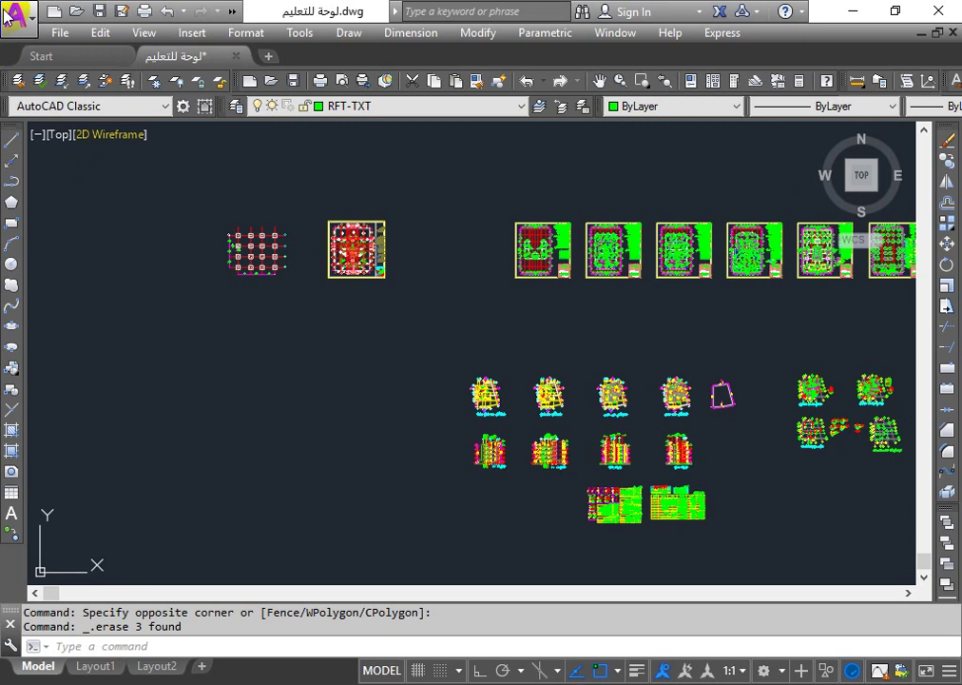
# Zoom the drawing view with the scroll wheel
pyautogui.scroll(3, 31, 65)
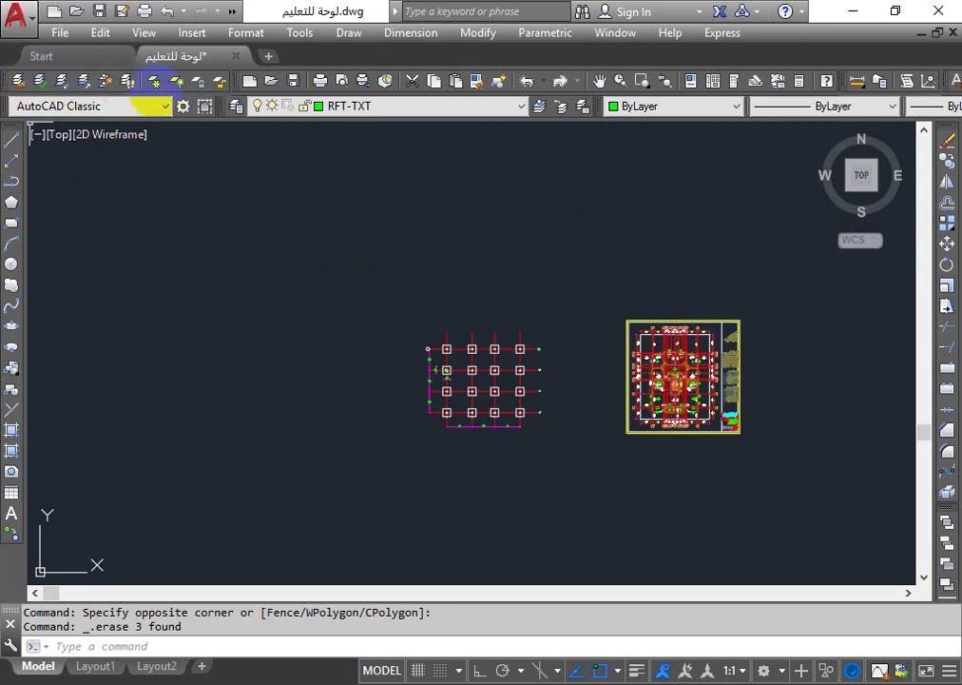
# Switch to PowerPoint and move to slide 22 on AutoCAD Layers
pyautogui.hotkey('alt', 'Tab')
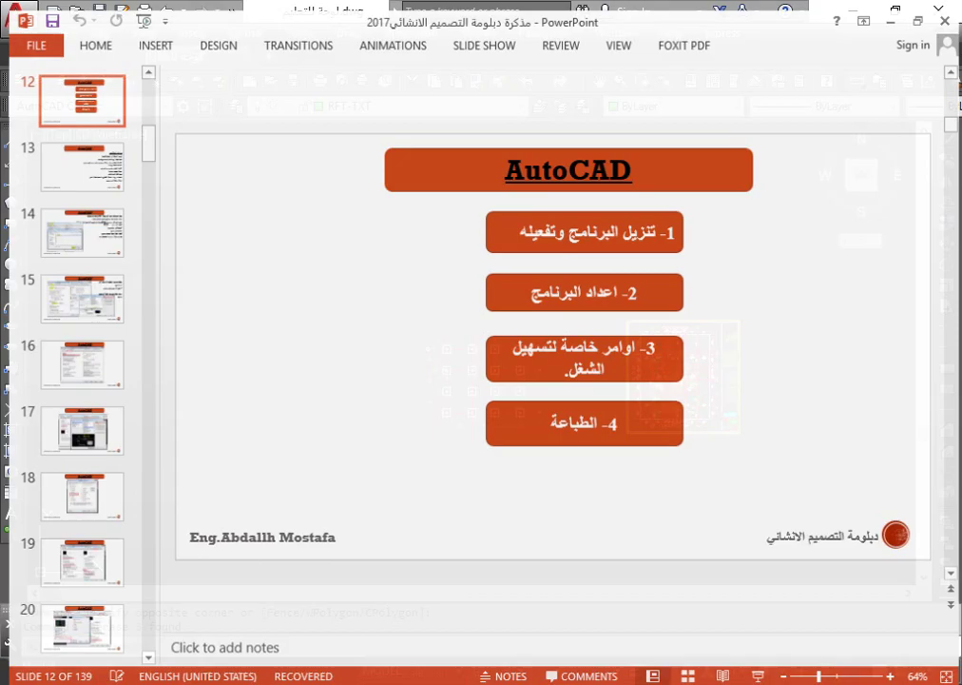
pyautogui.press('Down')
pyautogui.press('Down')
pyautogui.press('Down')
pyautogui.press('Down')
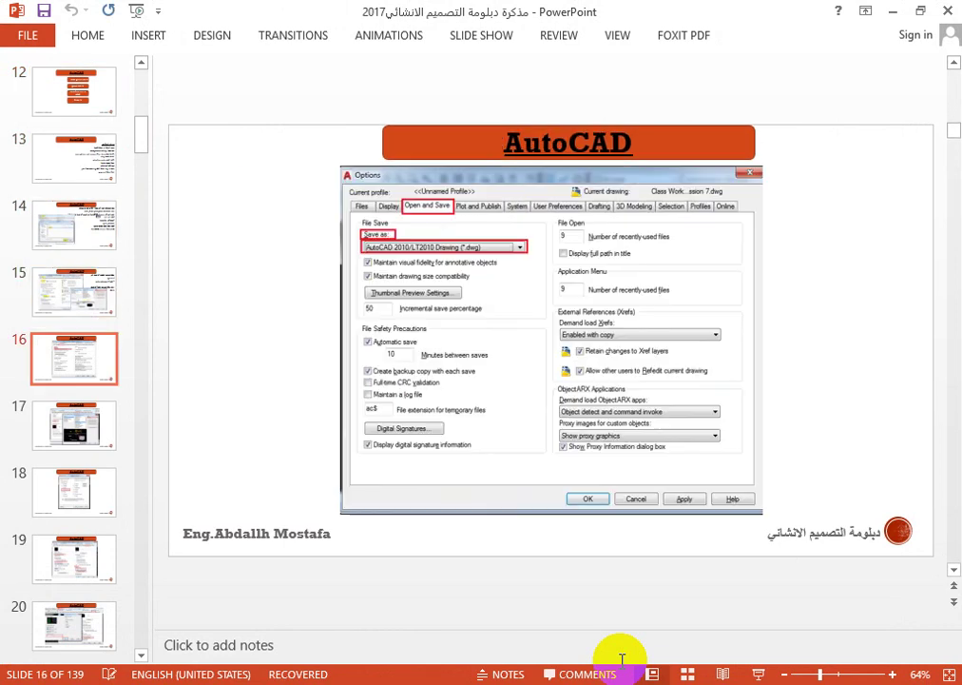
pyautogui.press('Down')
pyautogui.press('Down')
pyautogui.press('Down')
pyautogui.press('Down')
pyautogui.press('Down')
pyautogui.press('Down')
pyautogui.press('Down')
pyautogui.press('Up')
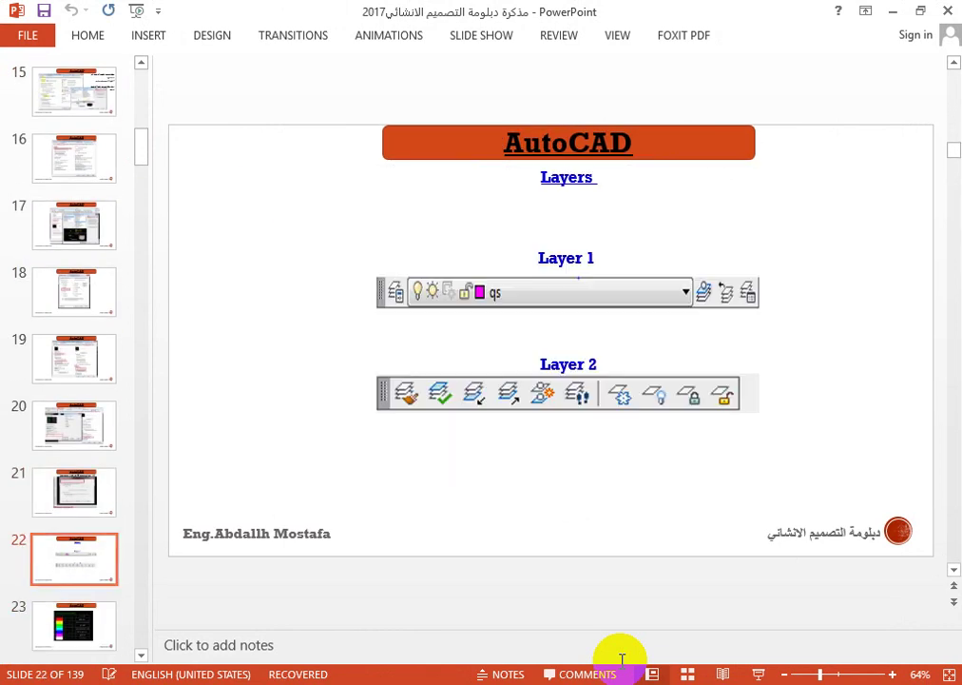
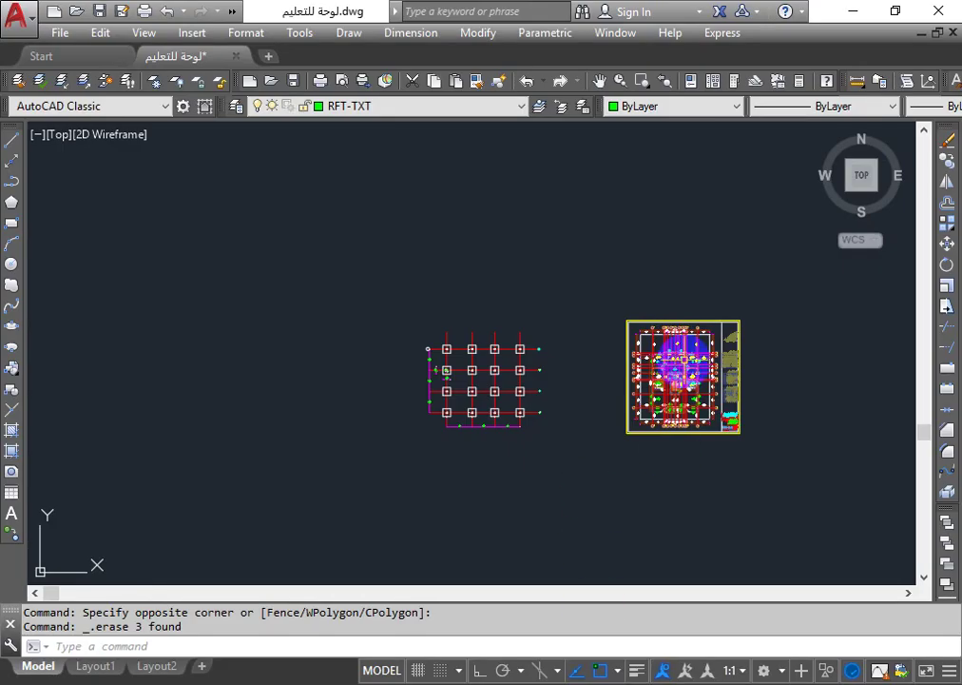
# Zoom in on one column and select the horizontal axis line to confirm it's on layer AXIS
pyautogui.scroll(5, 518, 353)
pyautogui.scroll(3, 518, 353)
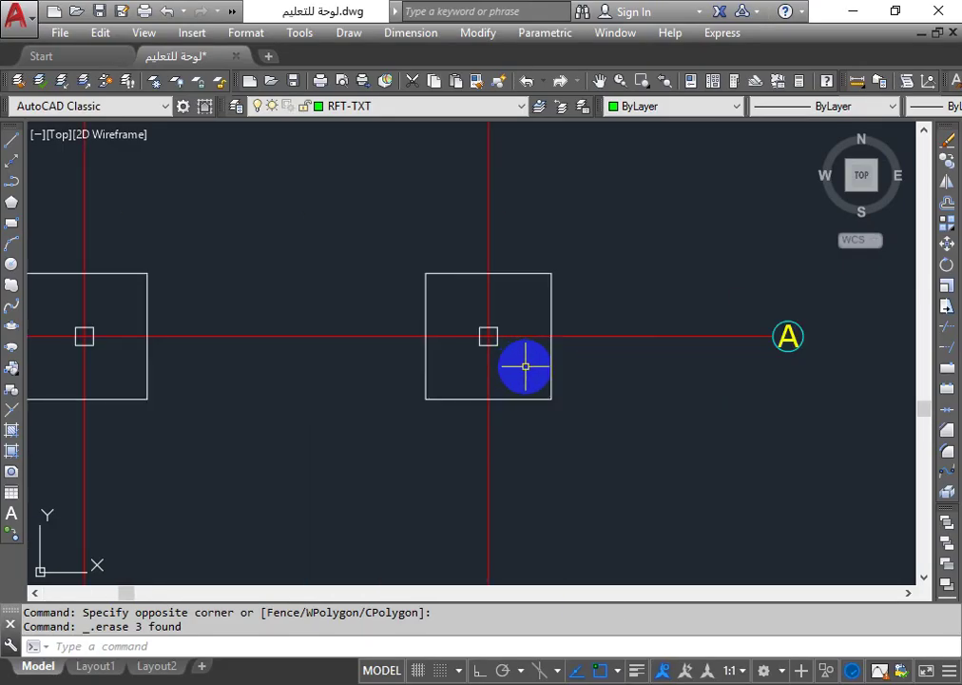
pyautogui.click(681, 336)
pyautogui.click(669, 338)
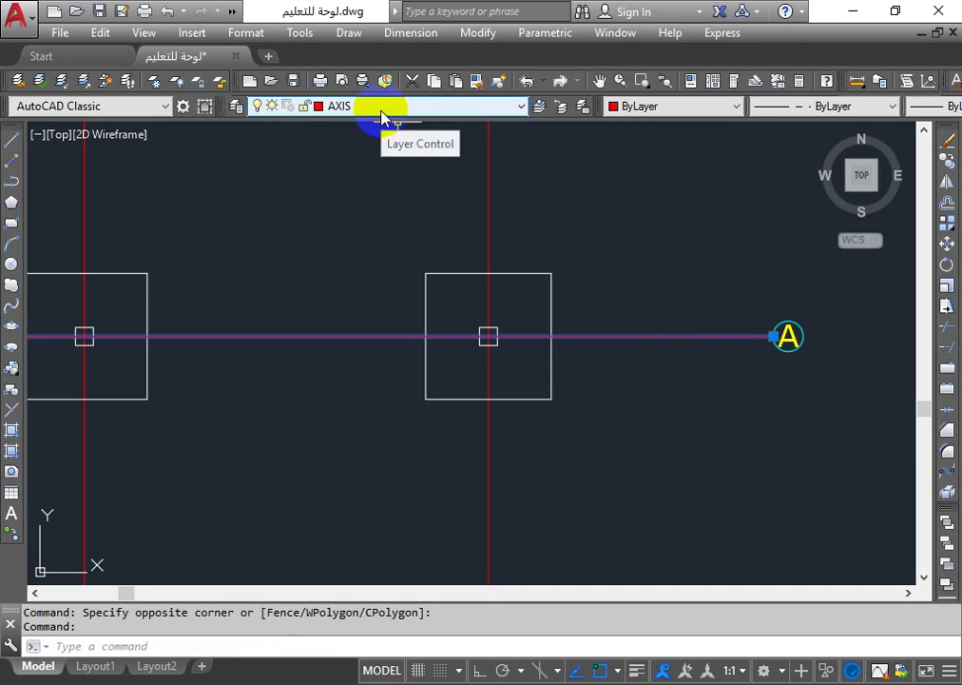
# Select the centre column's footing square and confirm it sits on the DEFPOINTS layer
pyautogui.press('Escape')
pyautogui.click(517, 272)
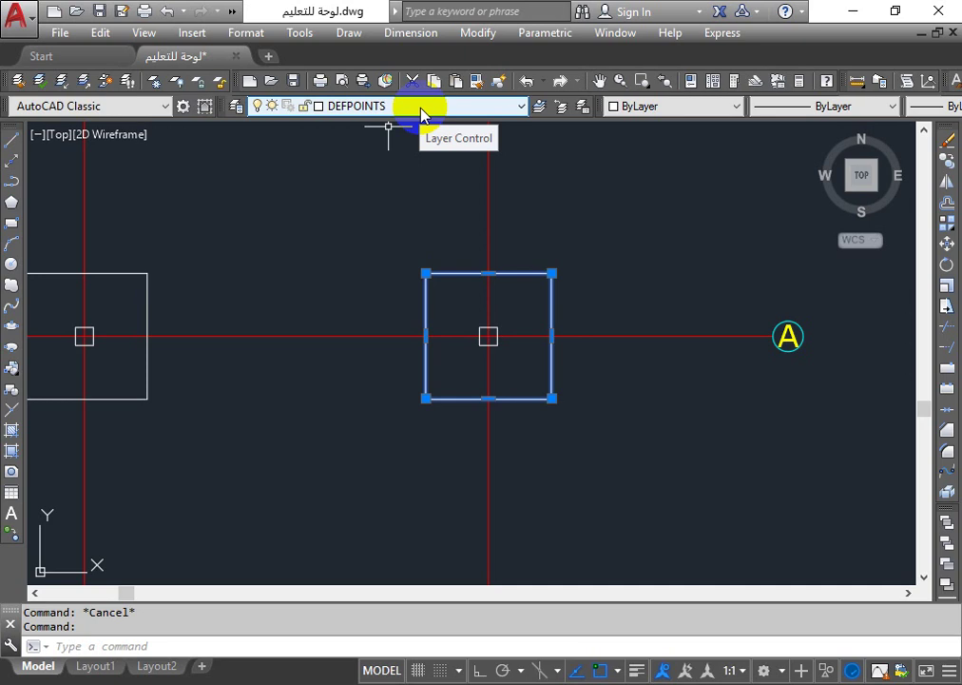
pyautogui.press('Escape')
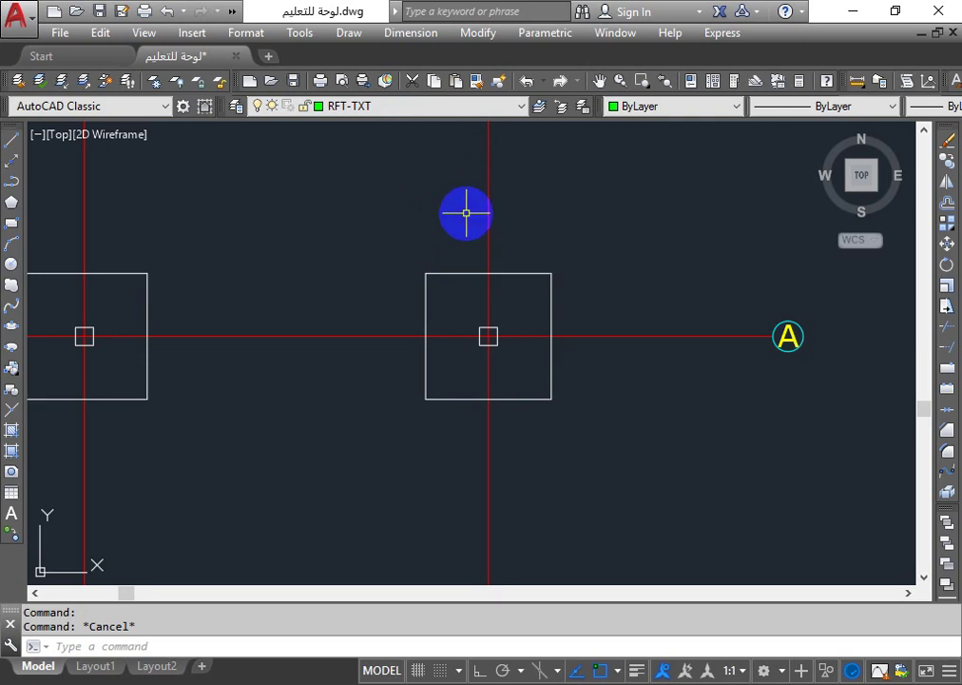
pyautogui.click(456, 235)
pyautogui.click(430, 283)
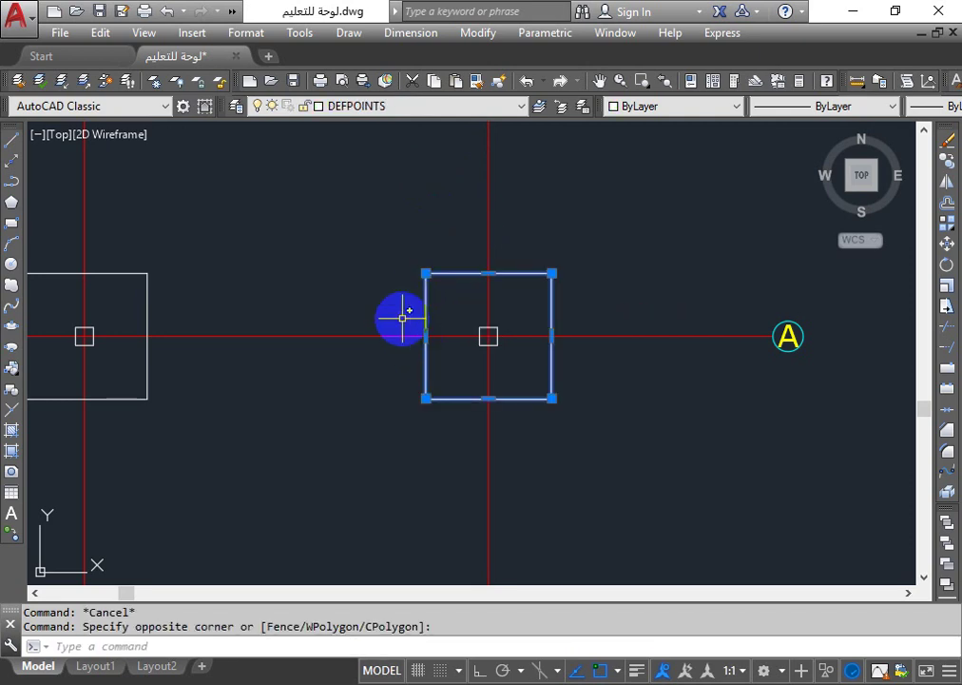
pyautogui.click(17, 83)
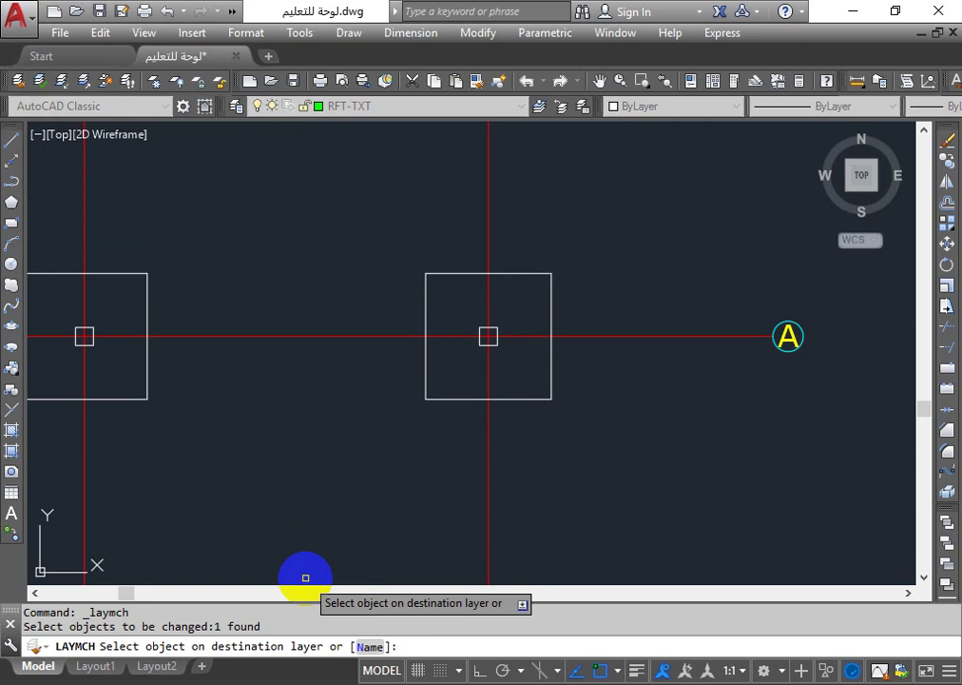
pyautogui.click(488, 227)
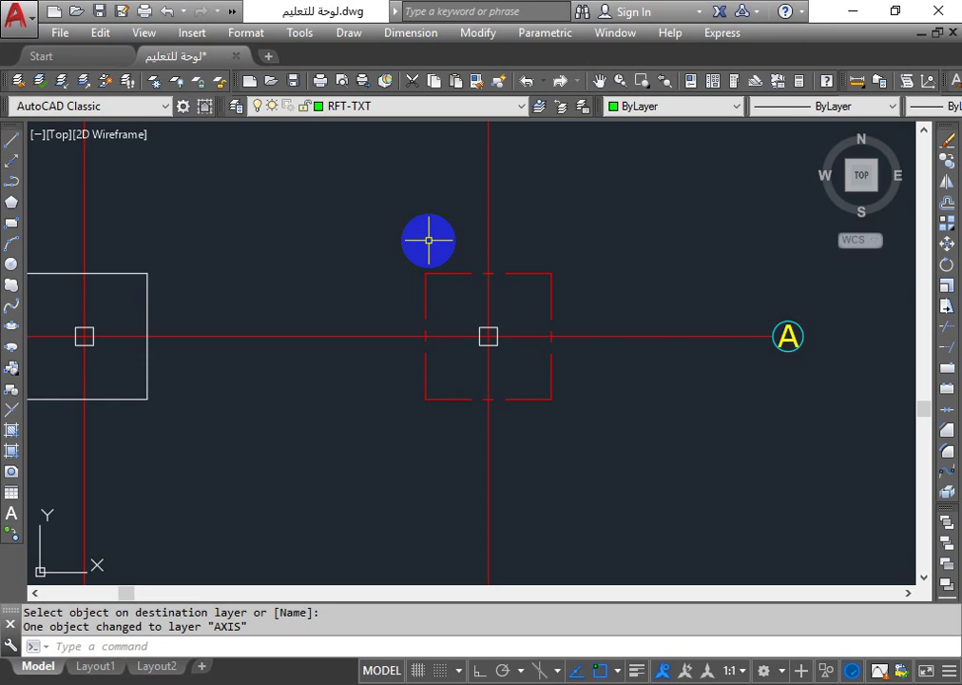
pyautogui.hotkey('ctrl', 'z')
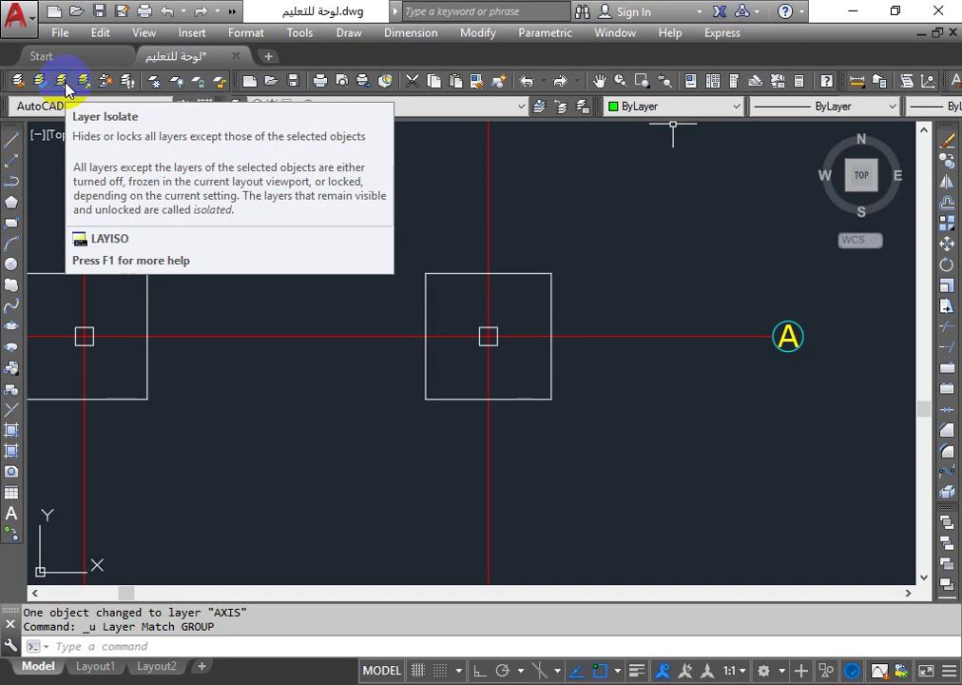
# Pick the small column square and isolate its DEFPOINTS layer with LAYISO, fading other layers
pyautogui.press('Escape')
pyautogui.press('Escape')
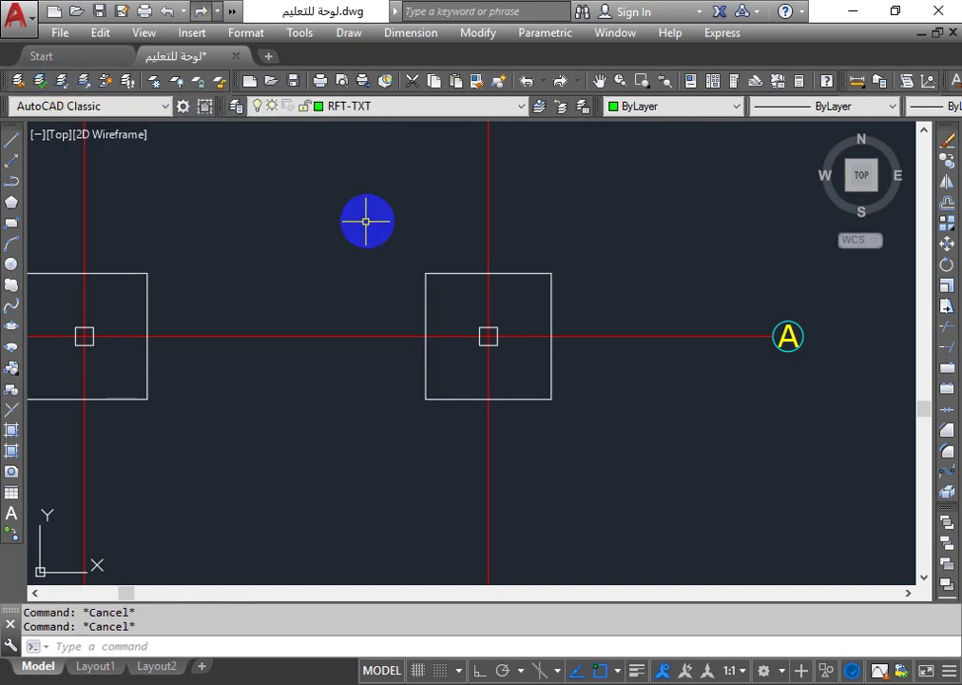
pyautogui.scroll(5, 457, 361)
pyautogui.click(551, 322)
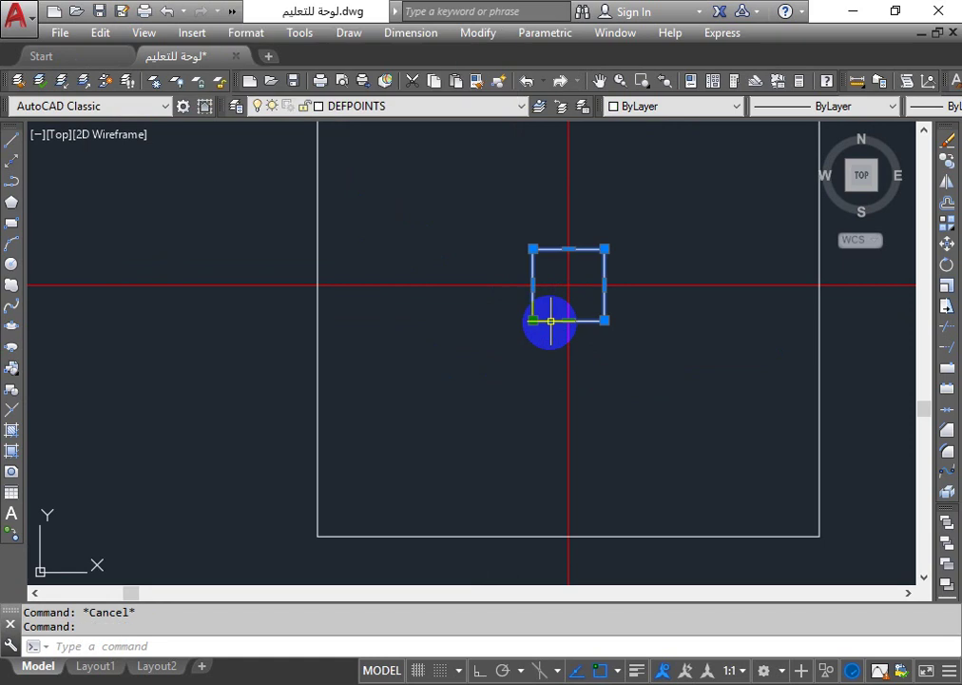
pyautogui.click(63, 84)
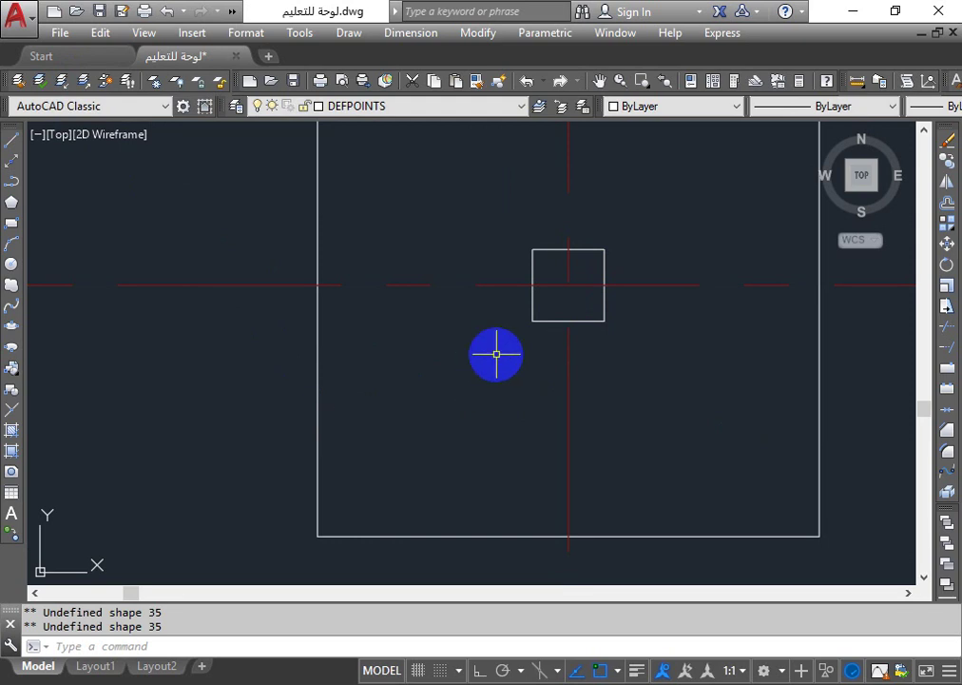
pyautogui.scroll(-5, 496, 357)
# Pan and zoom to show the full four-by-four footing grid beside the building plan, then window-select it
pyautogui.moveTo(464, 428); pyautogui.dragTo(559, 365, button='middle')
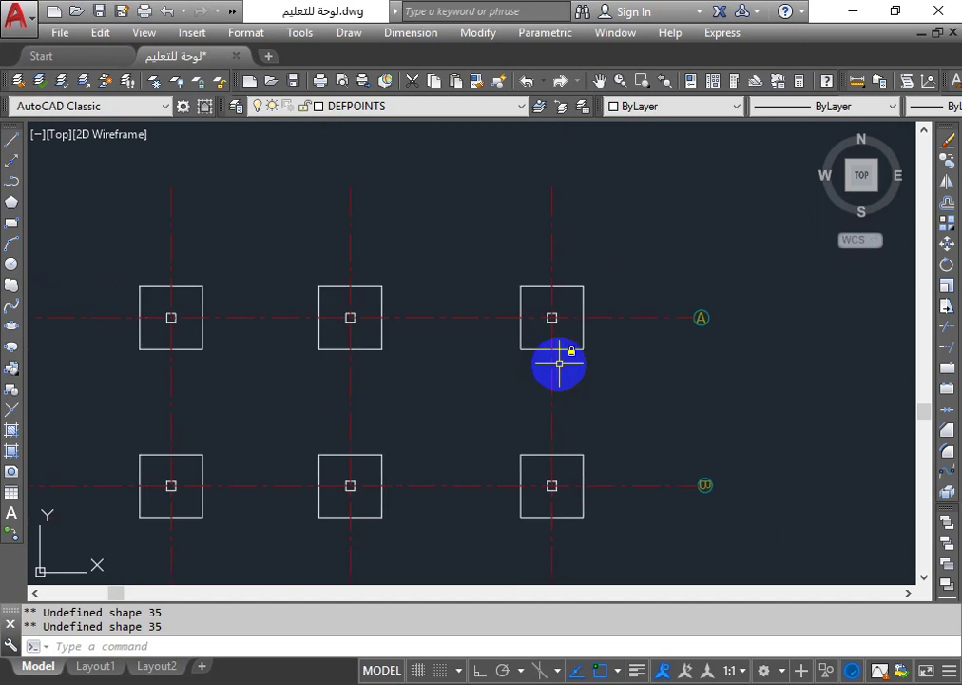
pyautogui.scroll(-6, 522, 400)
pyautogui.scroll(3, 523, 397)
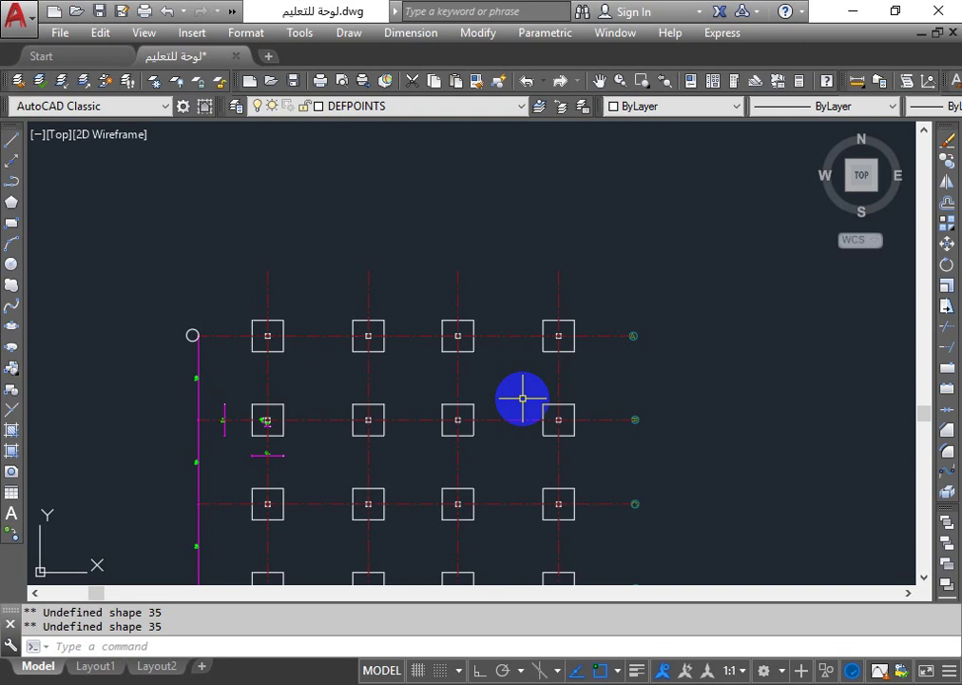
pyautogui.scroll(3, 522, 399)
pyautogui.scroll(6, 486, 321)
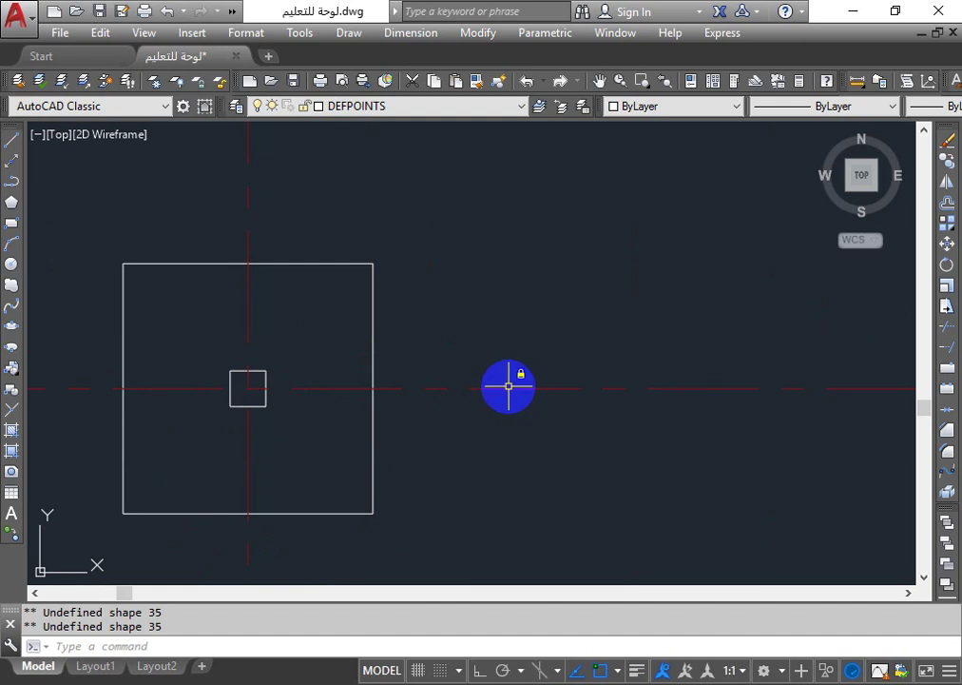
pyautogui.scroll(-7, 515, 388)
pyautogui.scroll(-6, 514, 388)
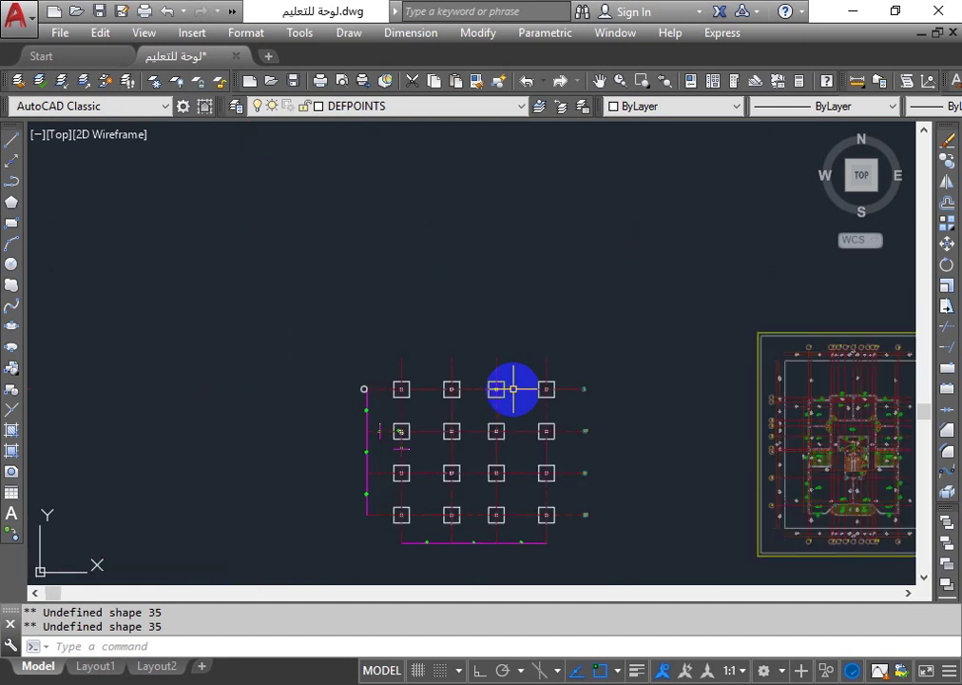
pyautogui.click(574, 354)
pyautogui.click(312, 562)
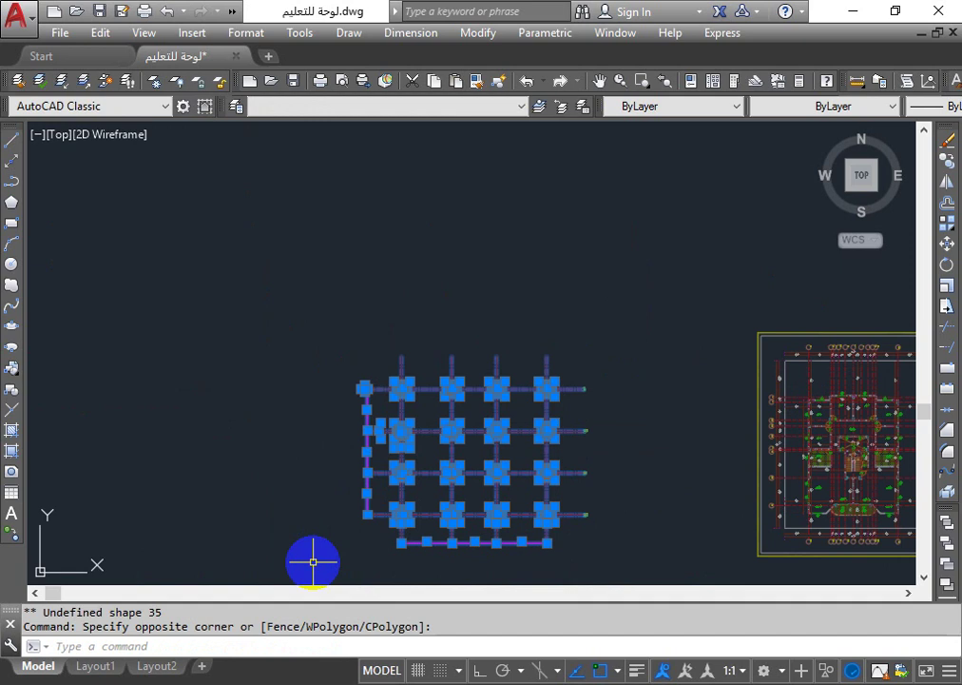
# Zoom in on the grid's lower rows and clear the selection
pyautogui.scroll(6, 450, 556)
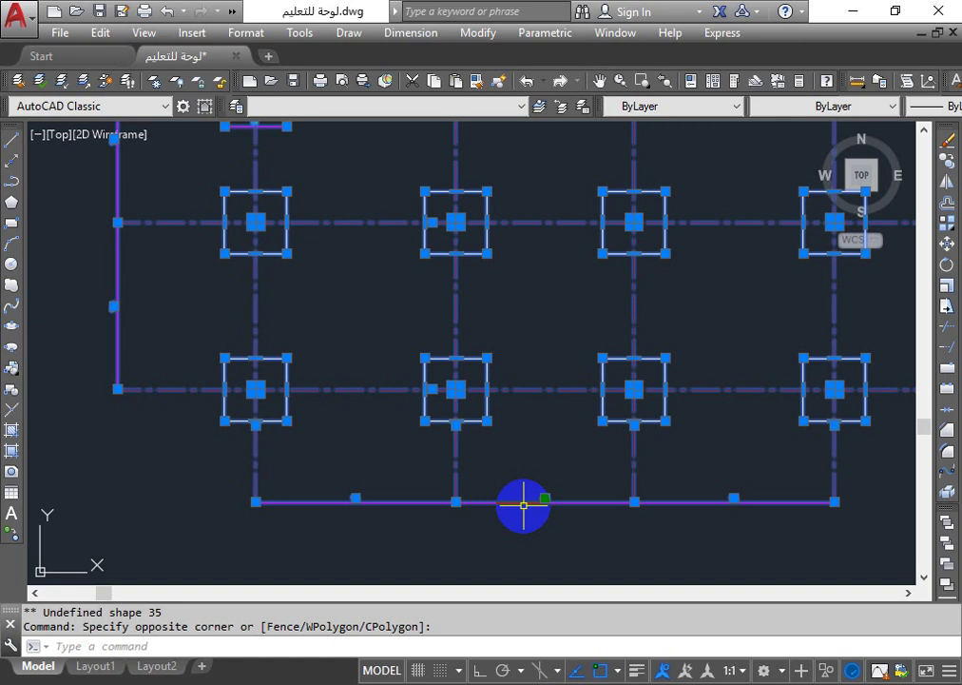
pyautogui.press('Escape')
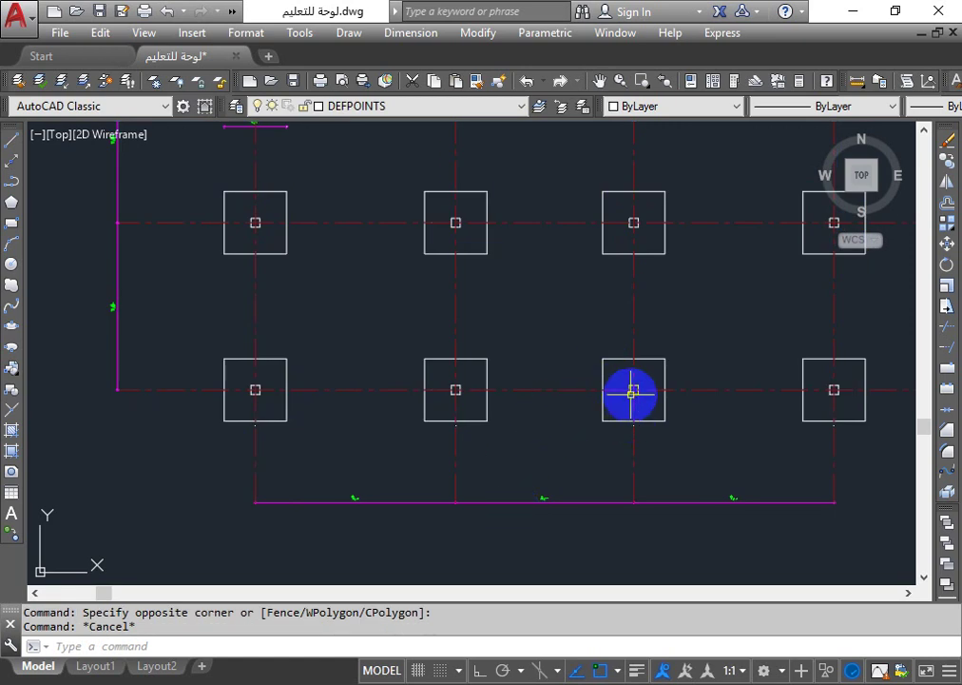
pyautogui.moveTo(677, 105)
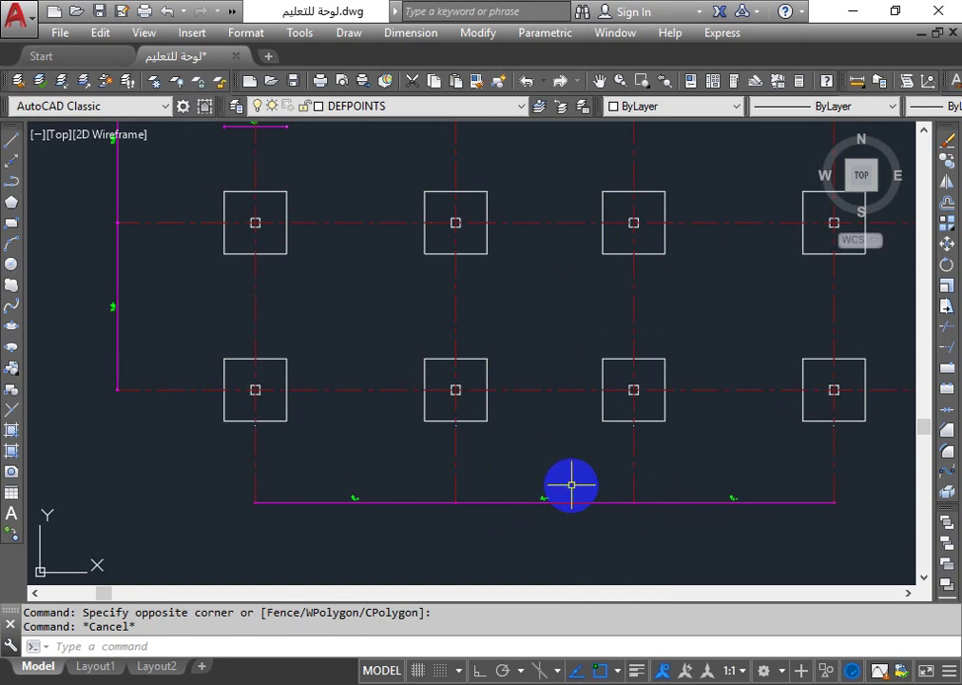
# Leave the object colour at ByLayer and unisolate layers with LAYUNISO to restore full display
pyautogui.click(681, 112)
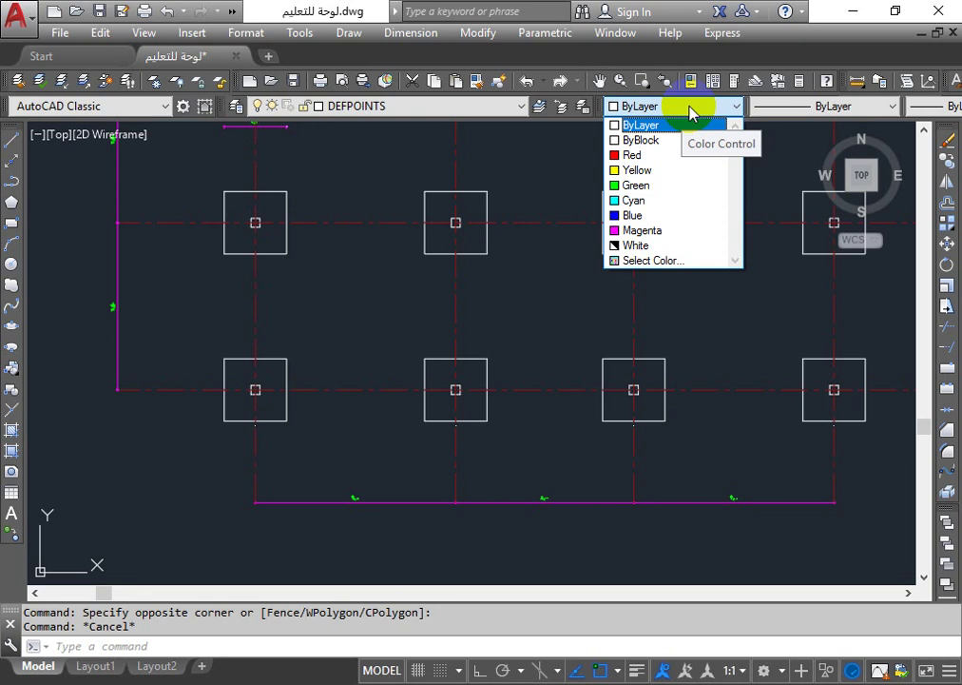
pyautogui.click(691, 111)
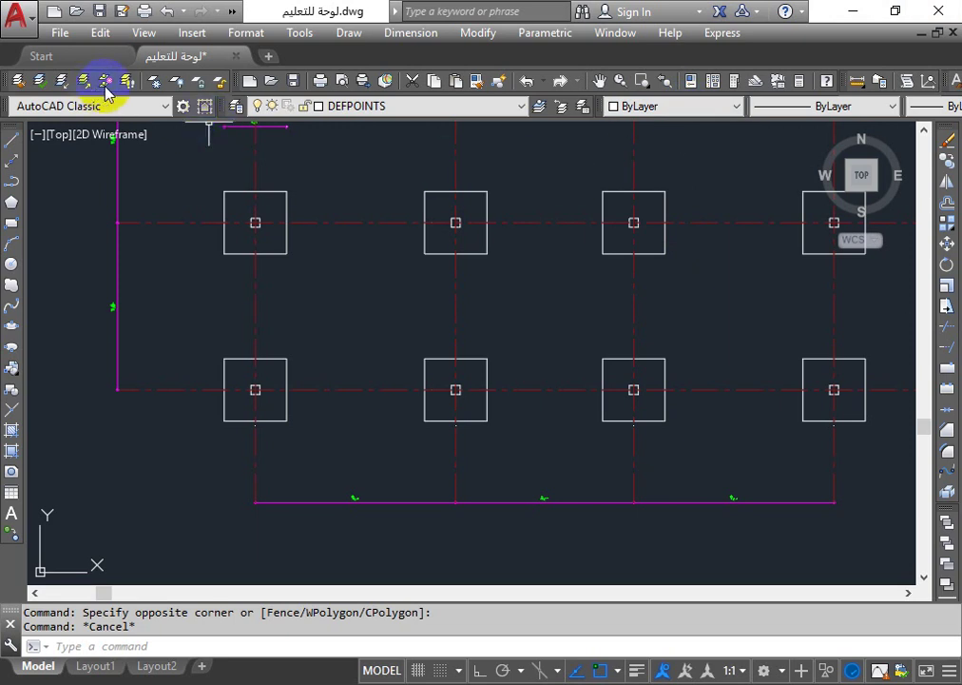
pyautogui.click(570, 112)
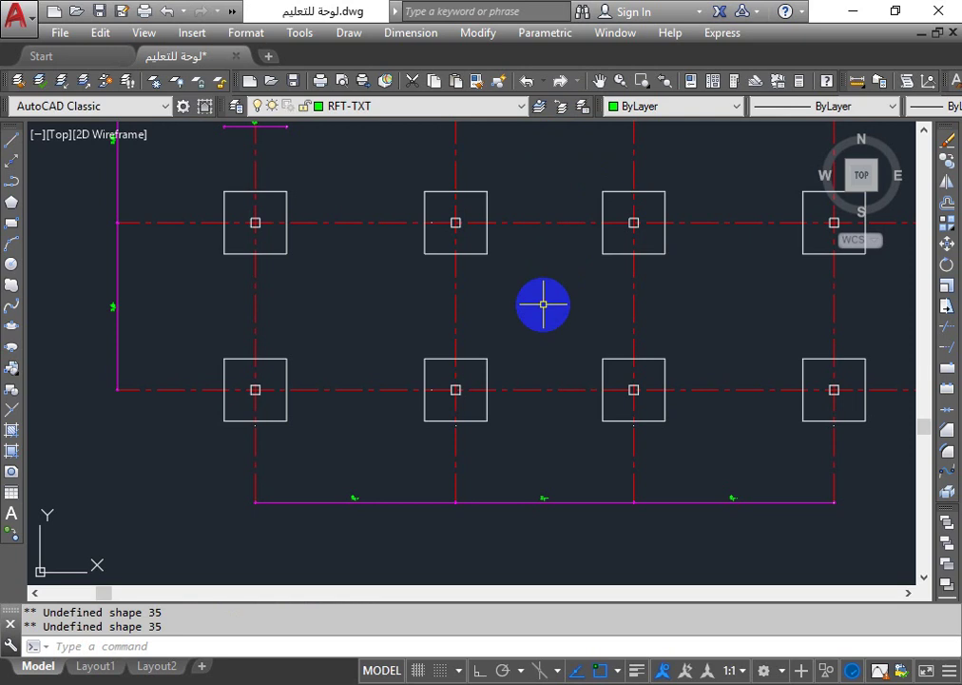
# Zoom out and start Layer Isolate (LAYISO) again
pyautogui.scroll(-2, 543, 305)
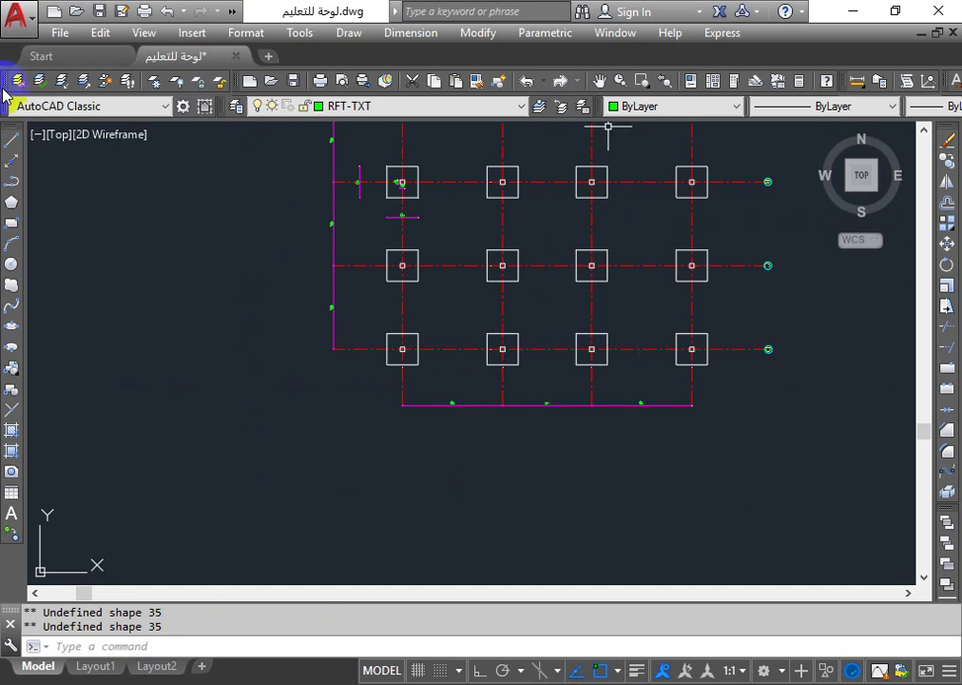
pyautogui.click(64, 81)
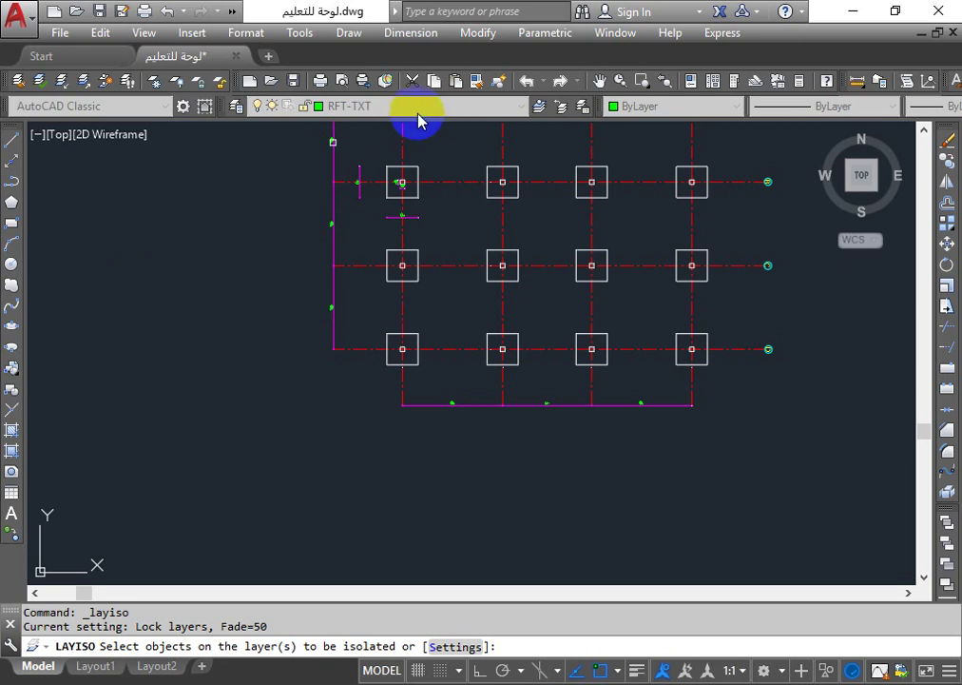
# Set LAYISO to turn other layers Off with Vpfreeze off, and isolate the footing squares' DEFPOINTS layer
pyautogui.click(454, 649)
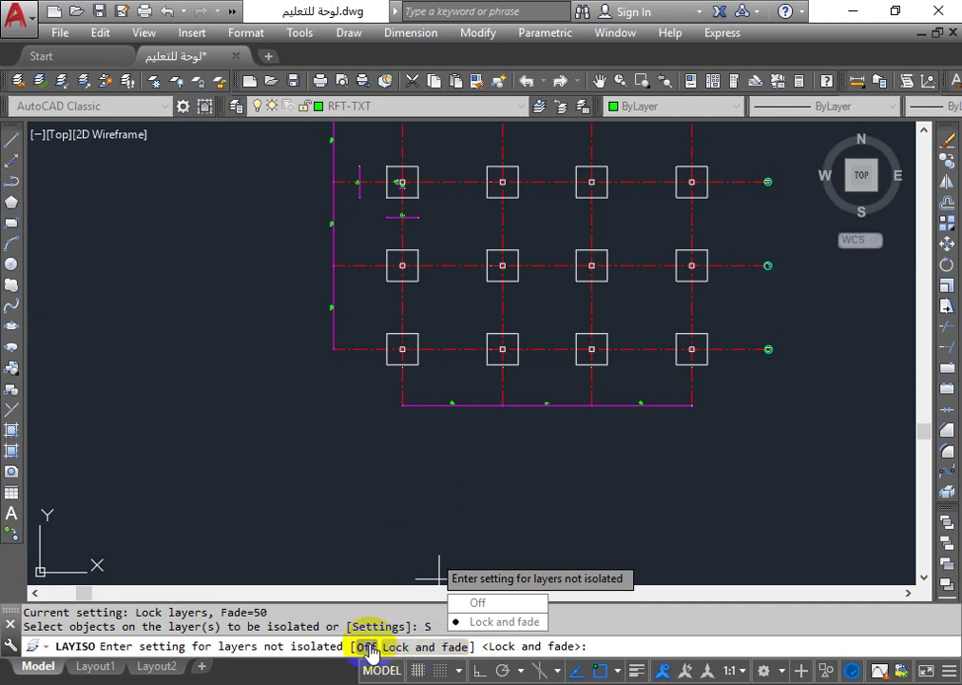
pyautogui.click(368, 647)
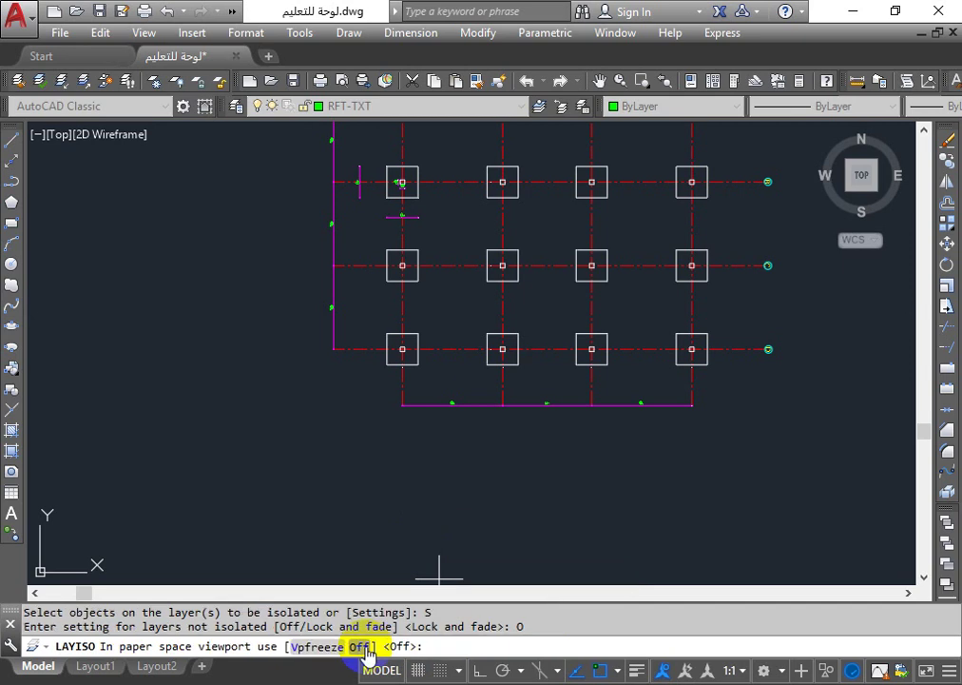
pyautogui.click(362, 647)
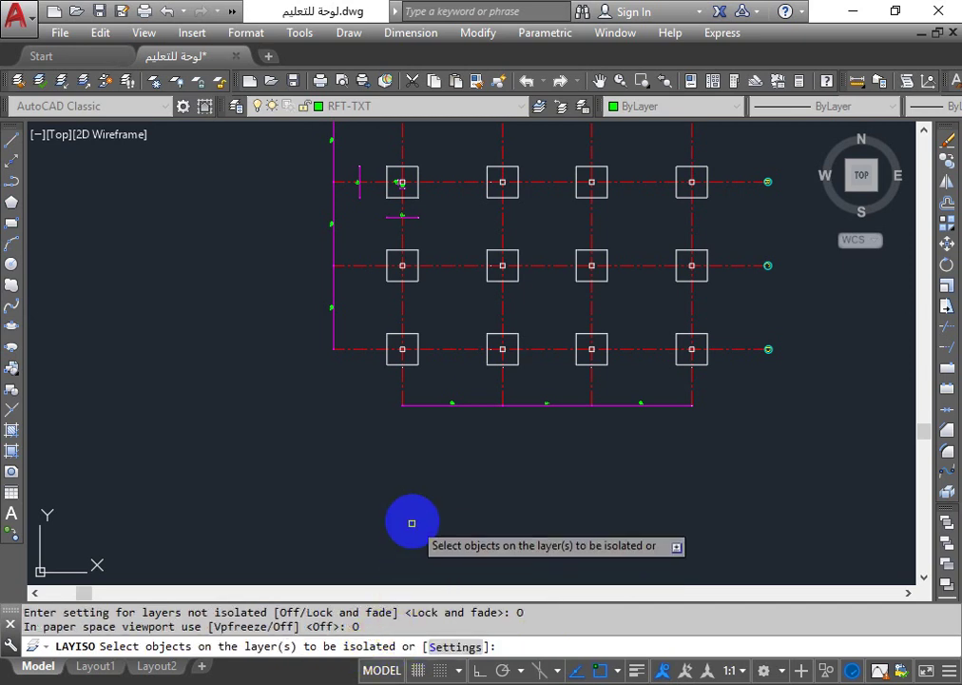
pyautogui.scroll(5, 464, 362)
pyautogui.click(554, 345)
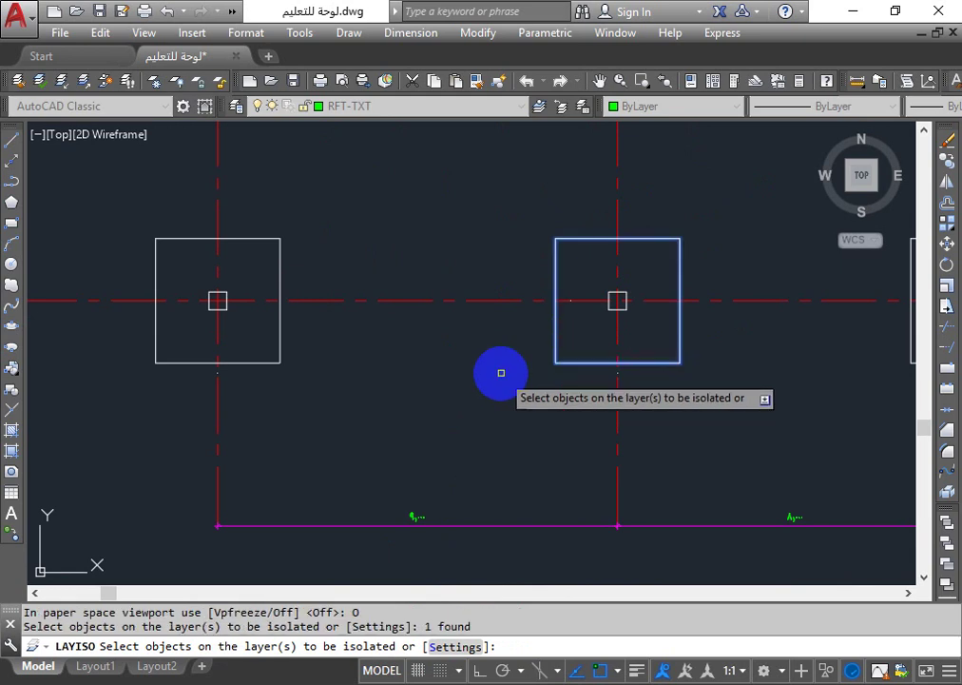
pyautogui.press('Return')
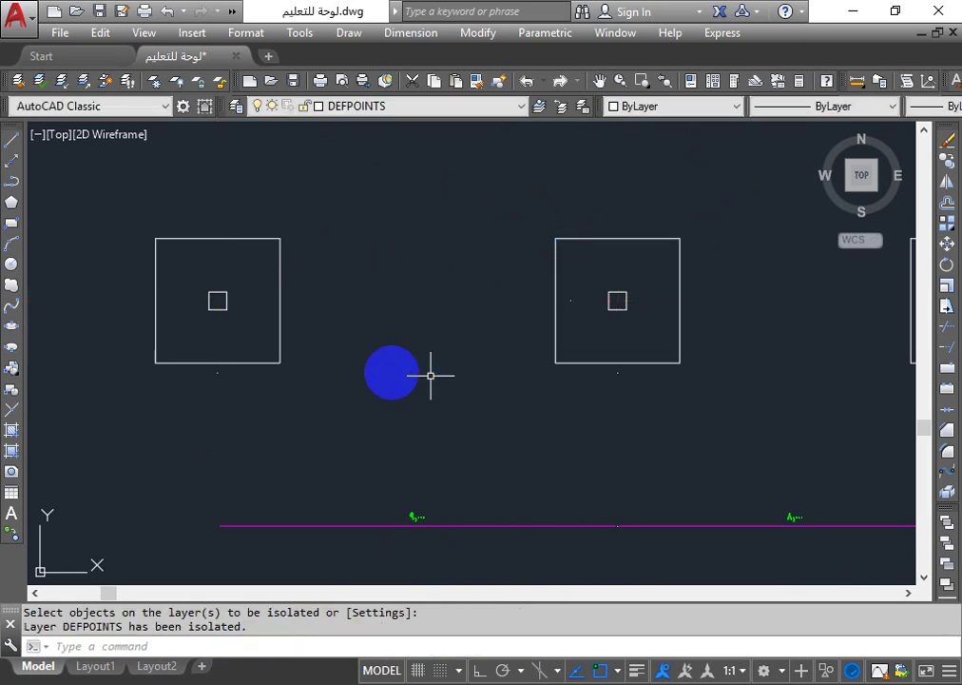
# Zoom out to view the isolated footing squares and magenta tie-beam lines
pyautogui.scroll(-5, 466, 385)
pyautogui.scroll(-3, 479, 390)
pyautogui.scroll(3, 475, 395)
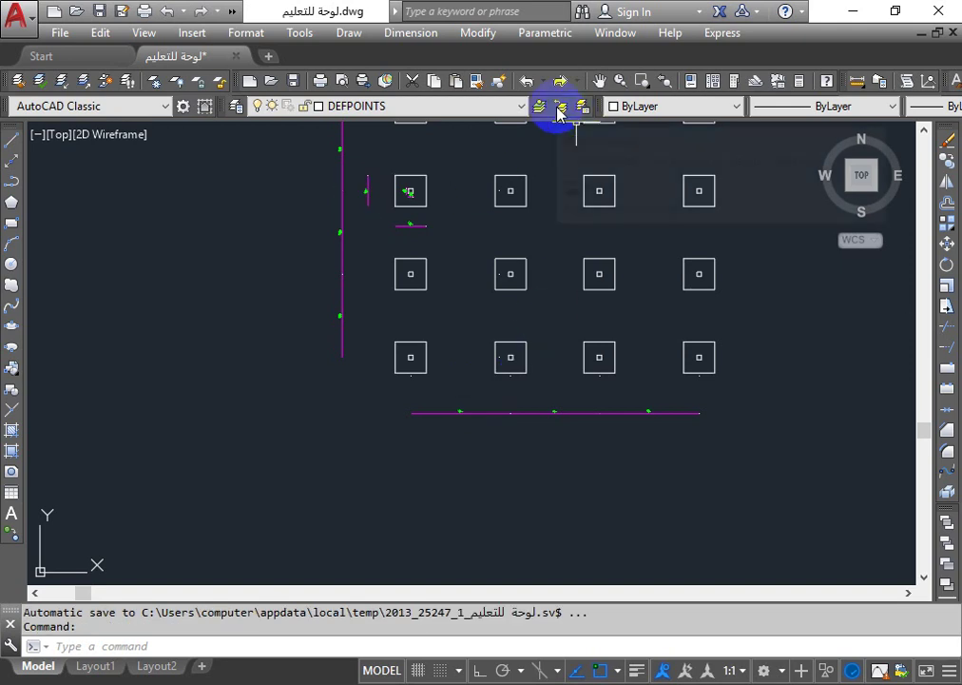
# Restore the previous layer state, then zoom out and pan to reveal the neighbouring plan sheets
pyautogui.click(560, 114)
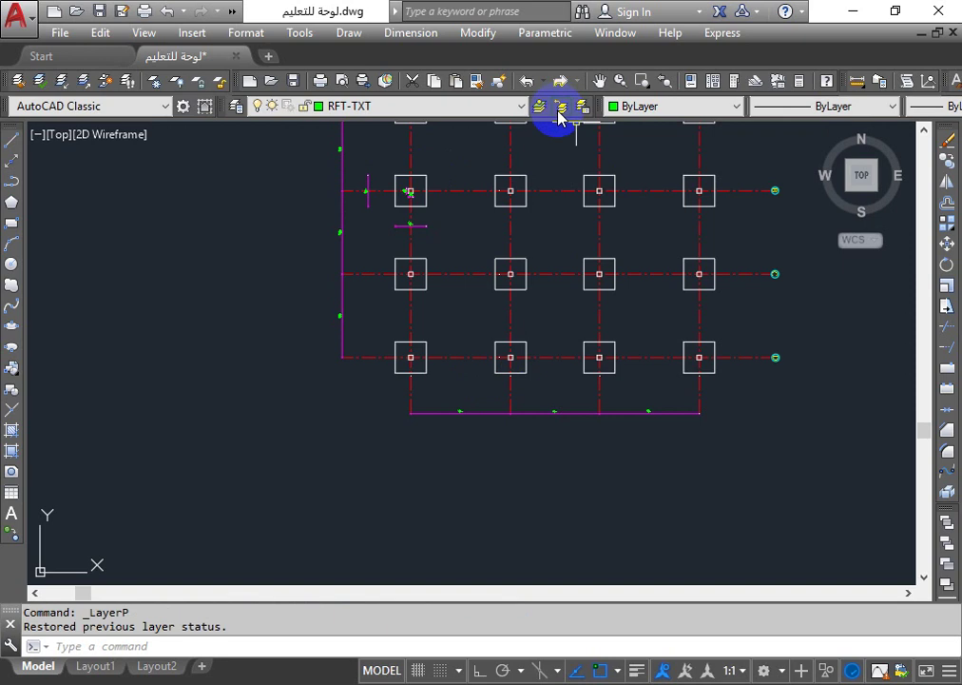
pyautogui.scroll(-3, 558, 340)
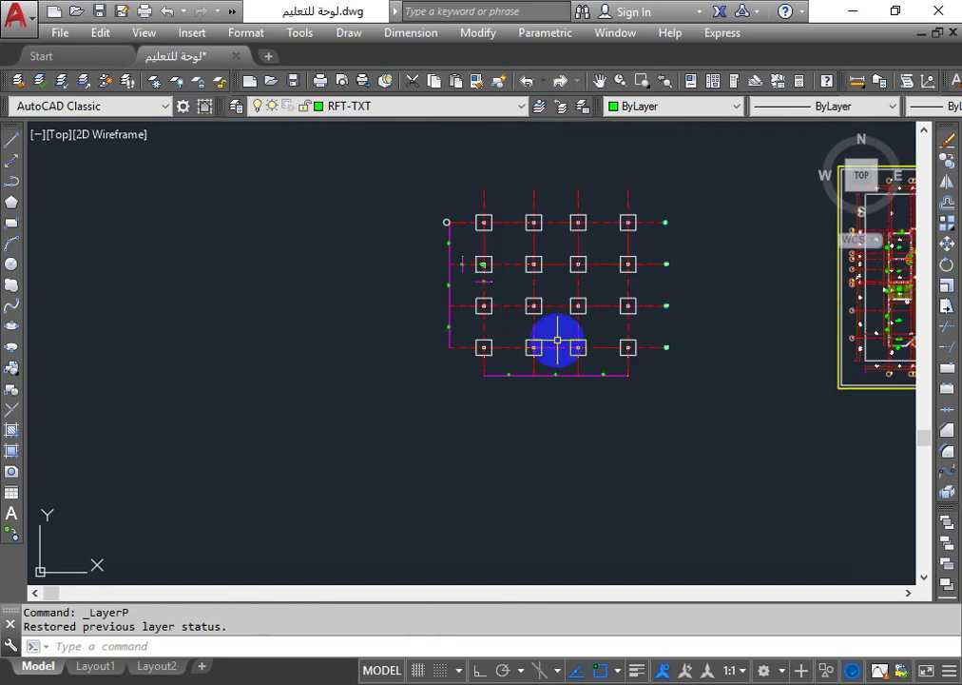
pyautogui.scroll(-3, 629, 343)
pyautogui.moveTo(703, 355); pyautogui.dragTo(436, 364, button='middle')
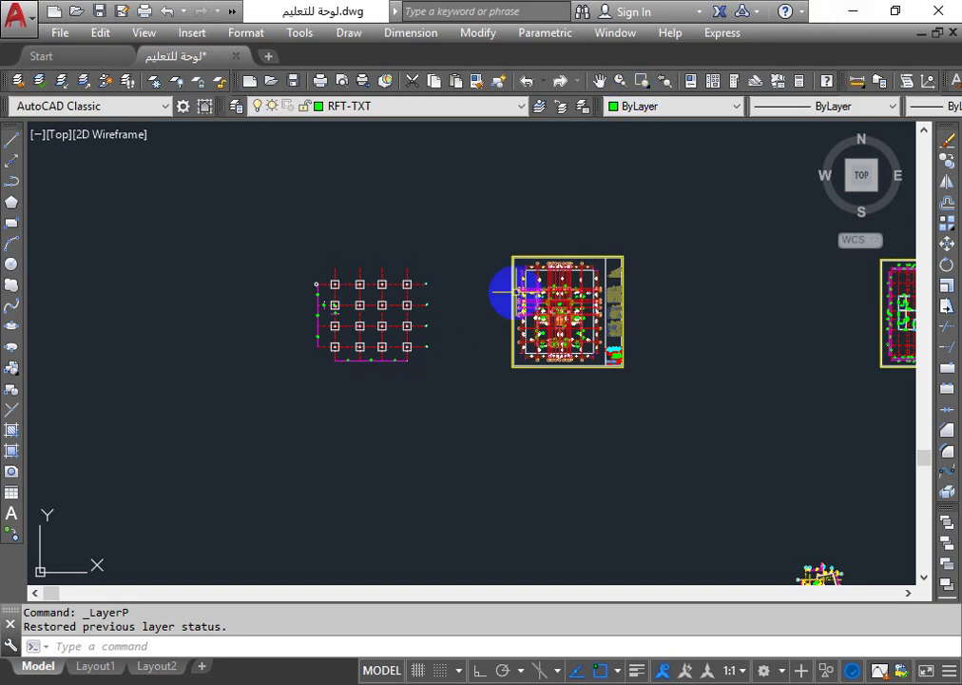
# Zoom into the Arabic notes column and select the reinforcement splice note line
pyautogui.scroll(8, 624, 262)
pyautogui.scroll(5, 556, 285)
pyautogui.scroll(-10, 530, 273)
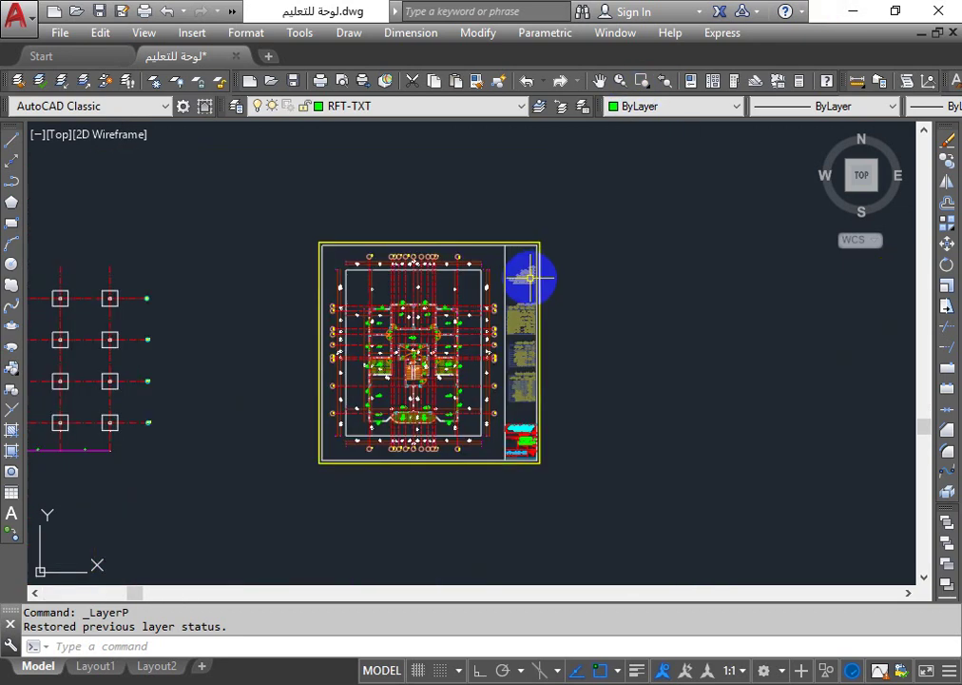
pyautogui.scroll(-6, 612, 292)
pyautogui.scroll(-2, 680, 302)
pyautogui.scroll(10, 619, 329)
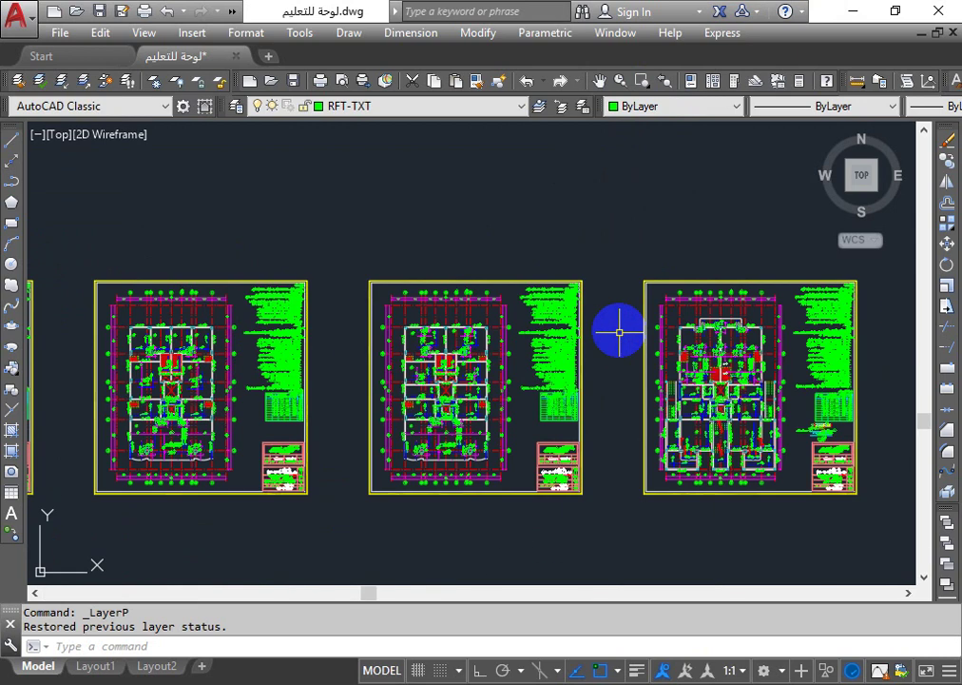
pyautogui.scroll(4, 544, 316)
pyautogui.scroll(5, 557, 304)
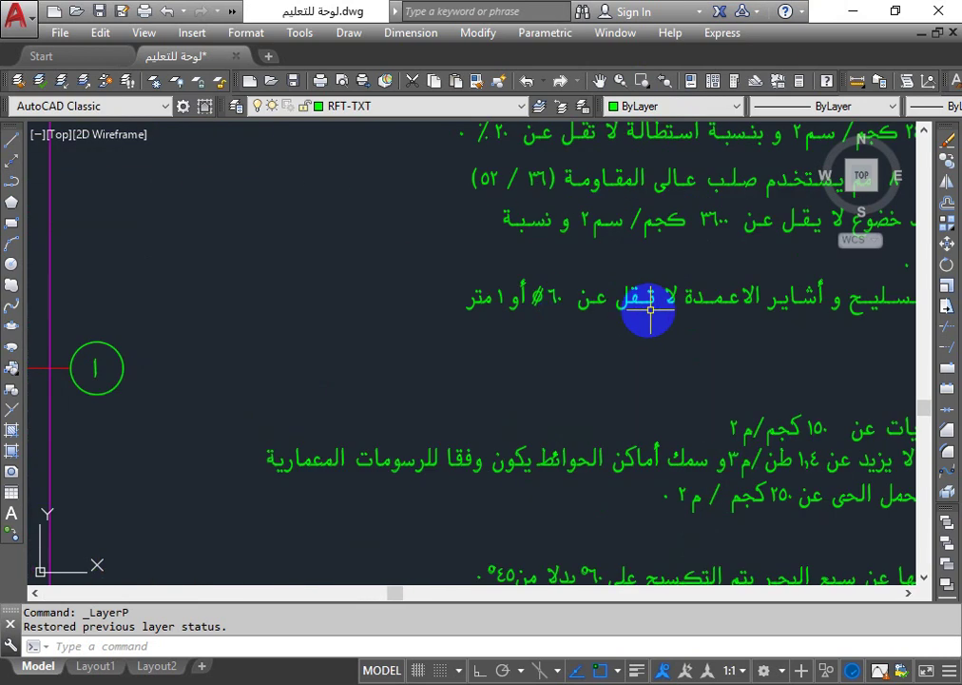
pyautogui.scroll(-3, 651, 312)
pyautogui.scroll(-2, 666, 327)
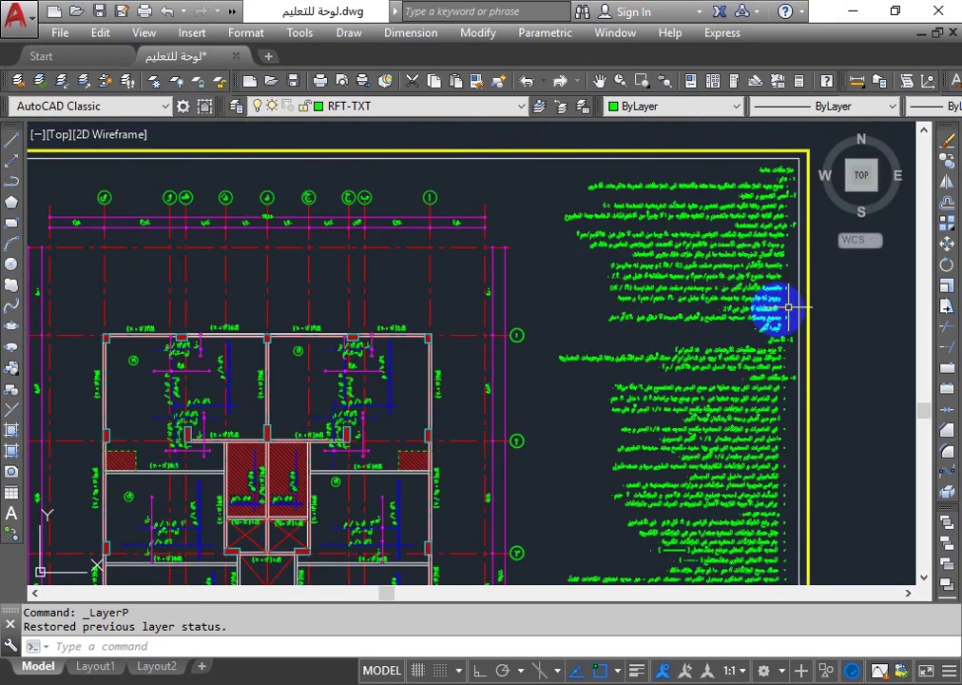
pyautogui.scroll(6, 752, 315)
pyautogui.scroll(3, 716, 354)
pyautogui.scroll(-5, 716, 354)
pyautogui.scroll(3, 711, 371)
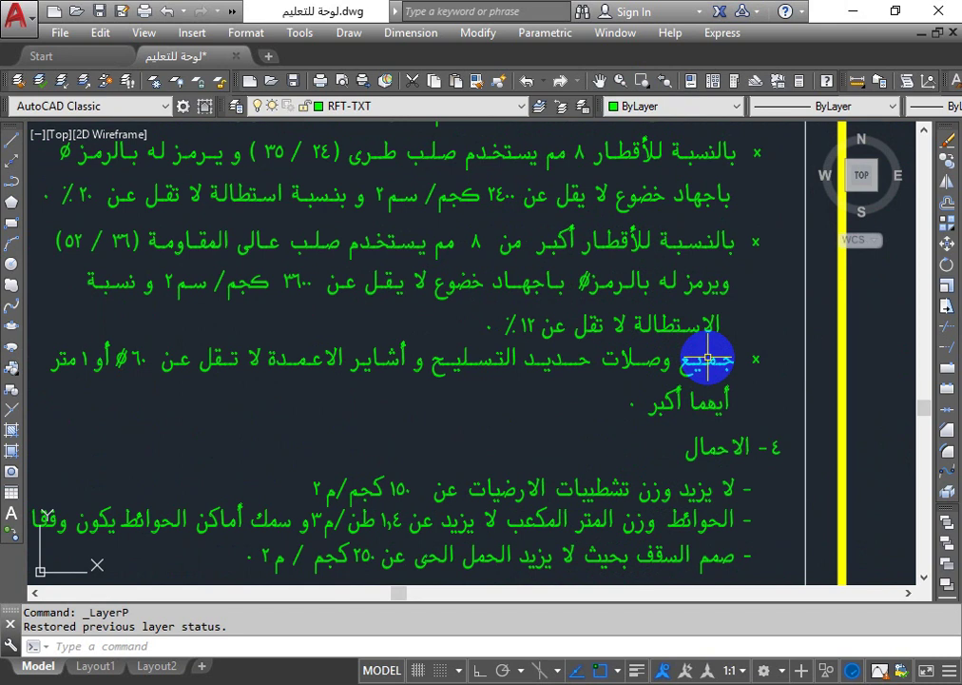
pyautogui.click(655, 366)
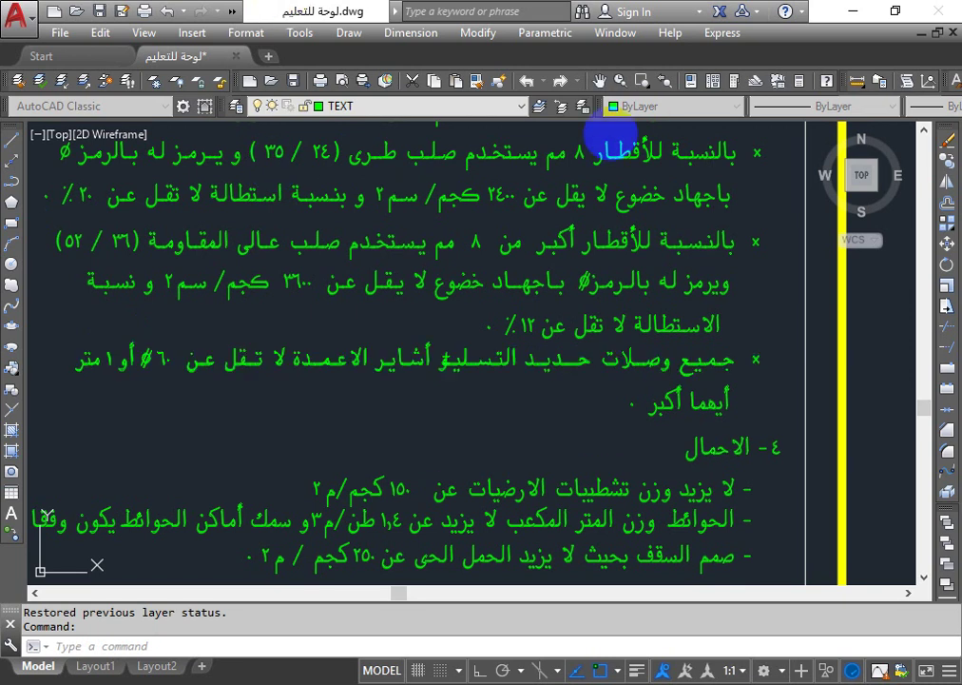
# Edit the splice note line in place so it reads 'اسملله الرحمن الرحيم'
pyautogui.doubleClick(496, 359)
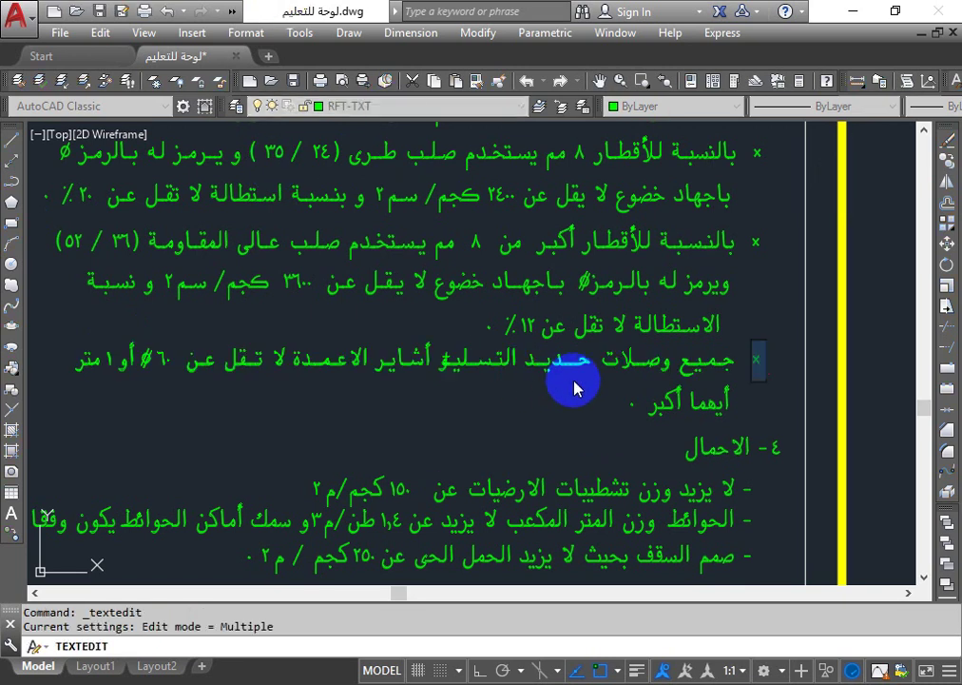
pyautogui.hotkey('ctrl', 'a')
pyautogui.write('الارضي')
pyautogui.press('BackSpace')
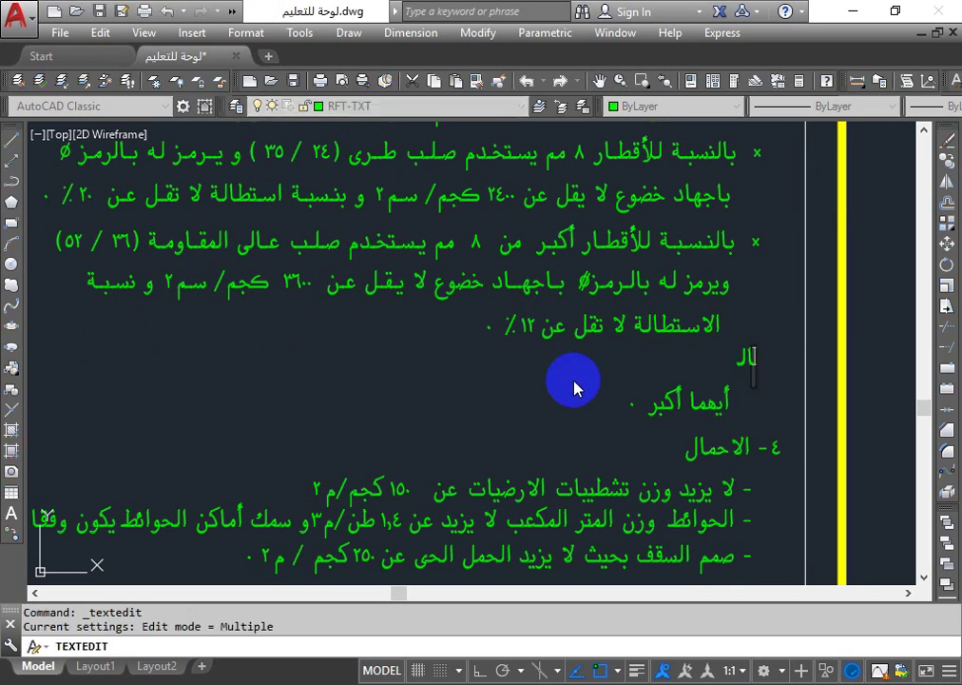
pyautogui.press('BackSpace')
pyautogui.press('BackSpace')
pyautogui.write('ا')
pyautogui.write('سملله')
pyautogui.write(' ا')
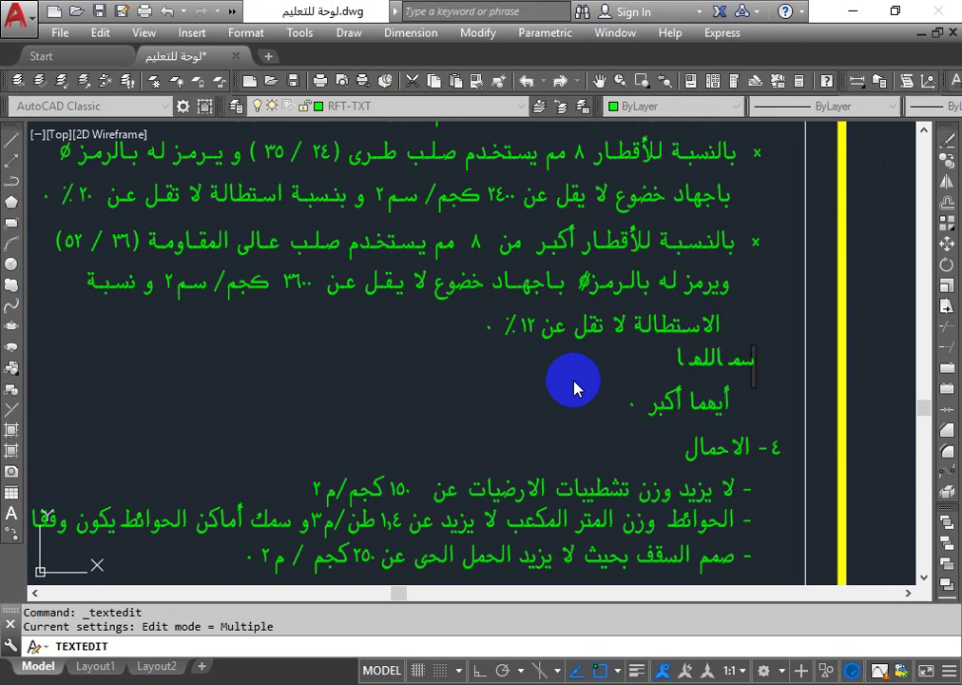
pyautogui.write('لرحمن الر')
pyautogui.write('حيم')
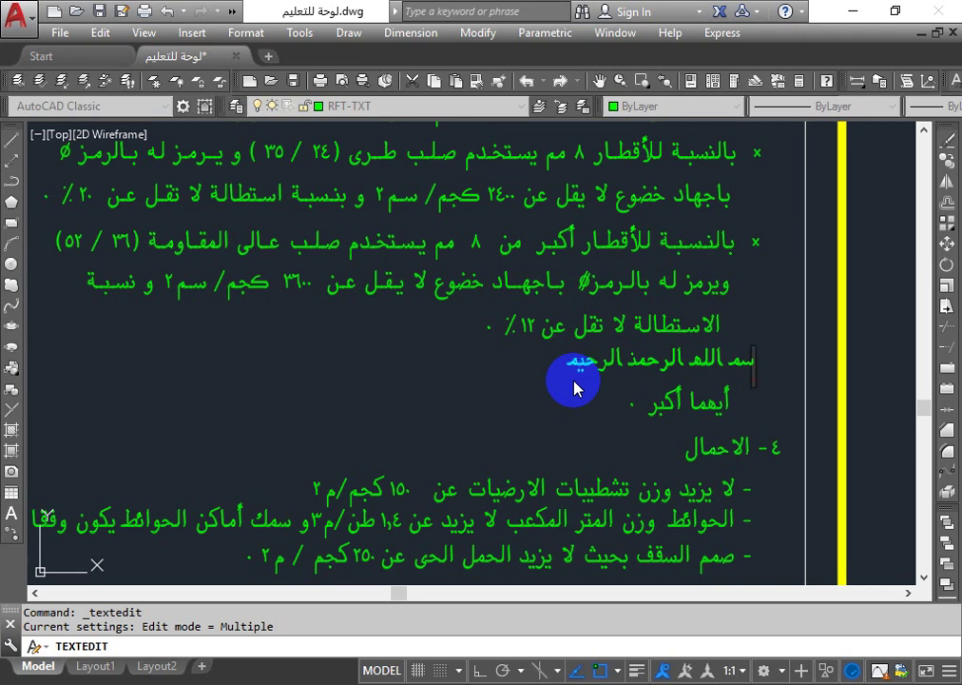
pyautogui.click(573, 382)
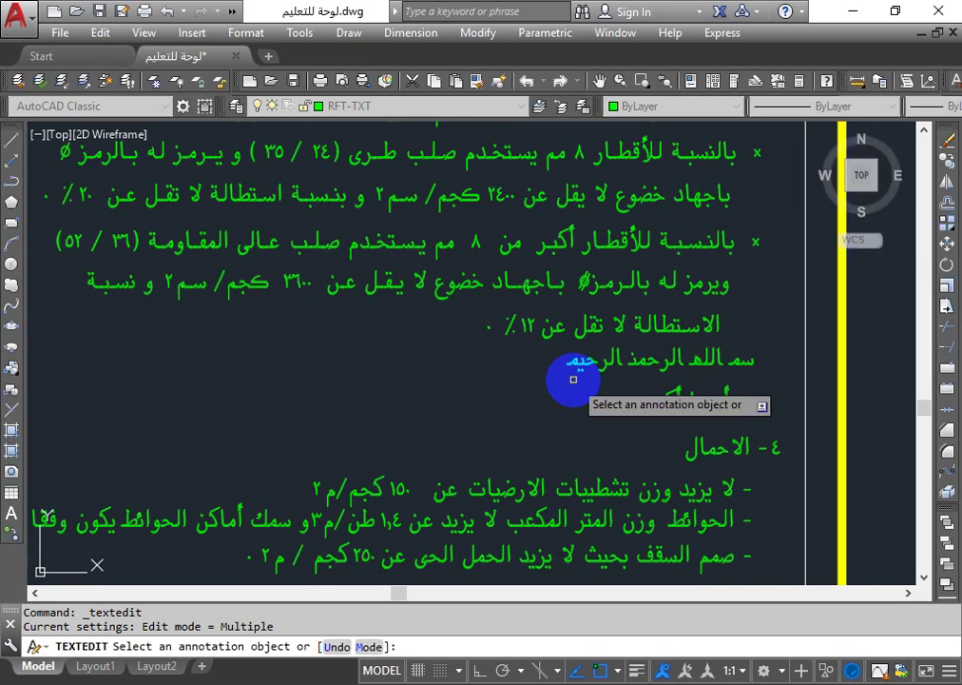
pyautogui.press('Escape')
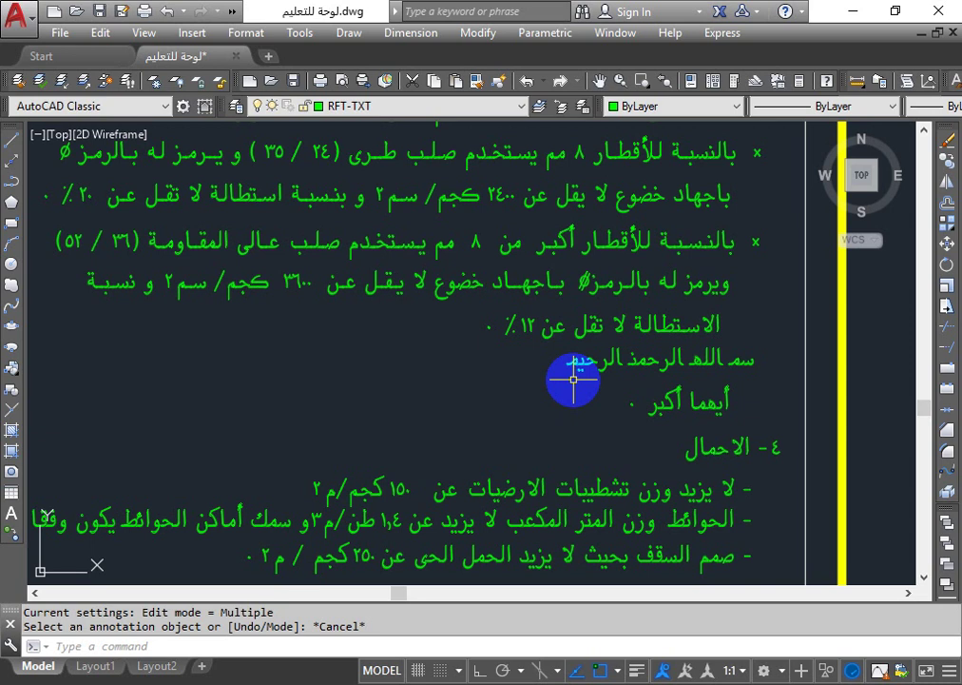
# Set the DTEXTED system variable to 1 from the command line
pyautogui.write('D')
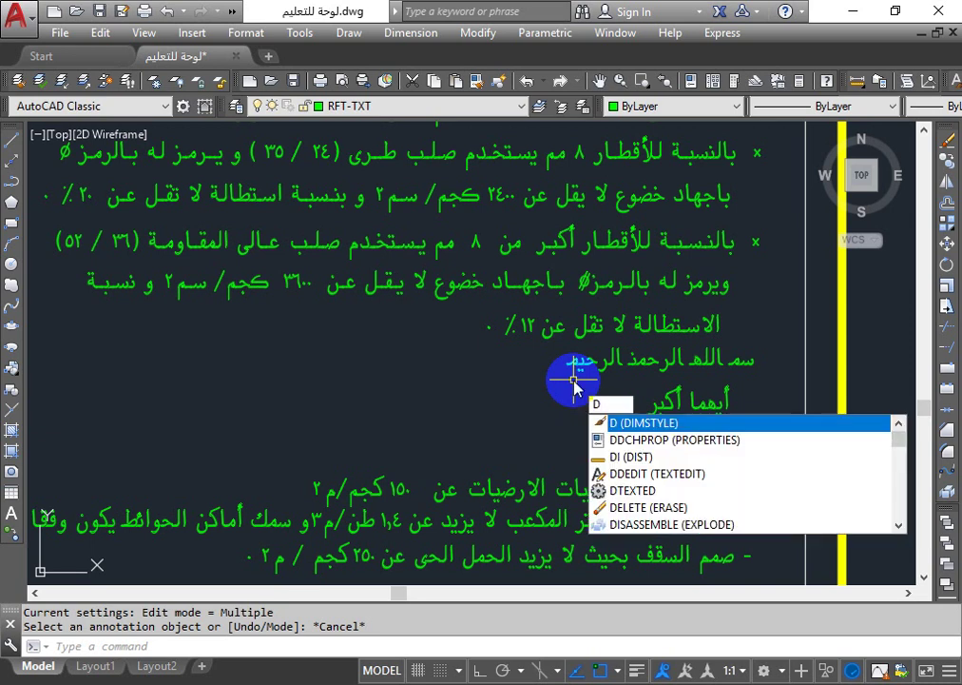
pyautogui.write('ET')
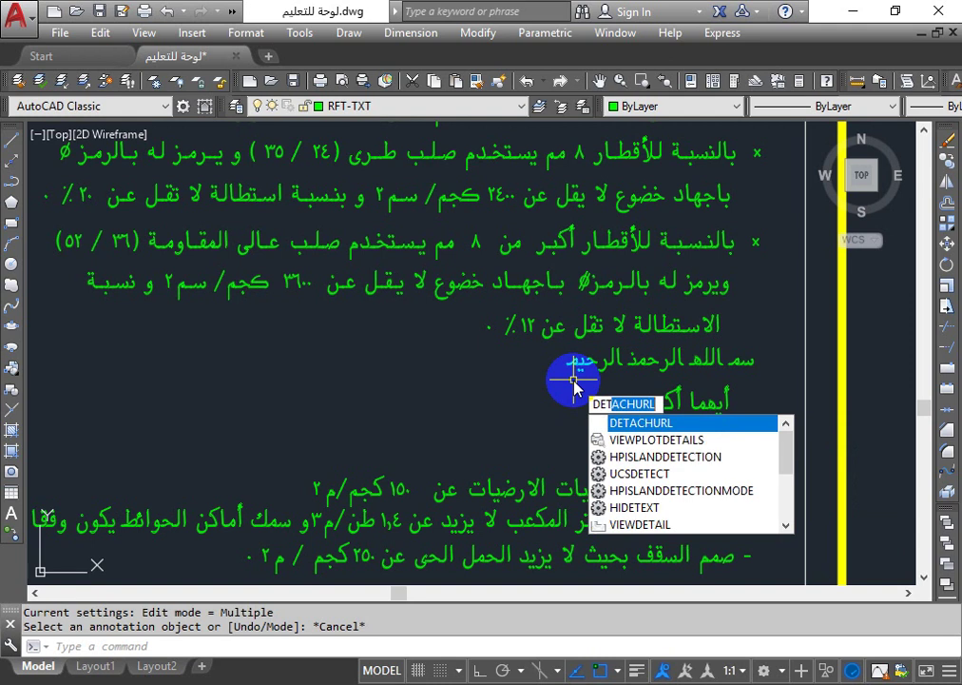
pyautogui.write('xt')
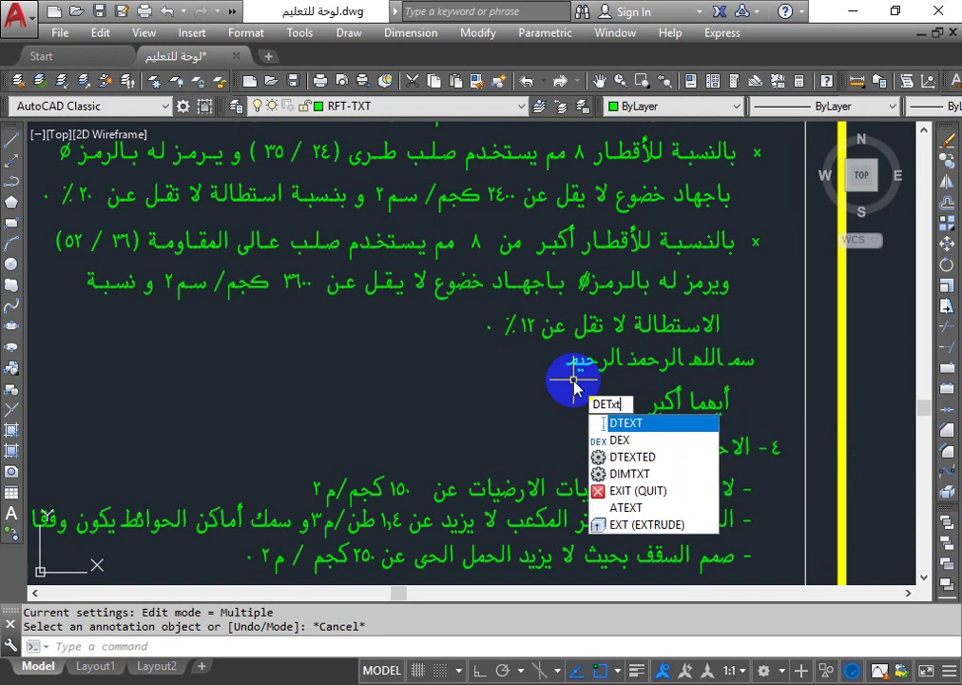
pyautogui.click(652, 464)
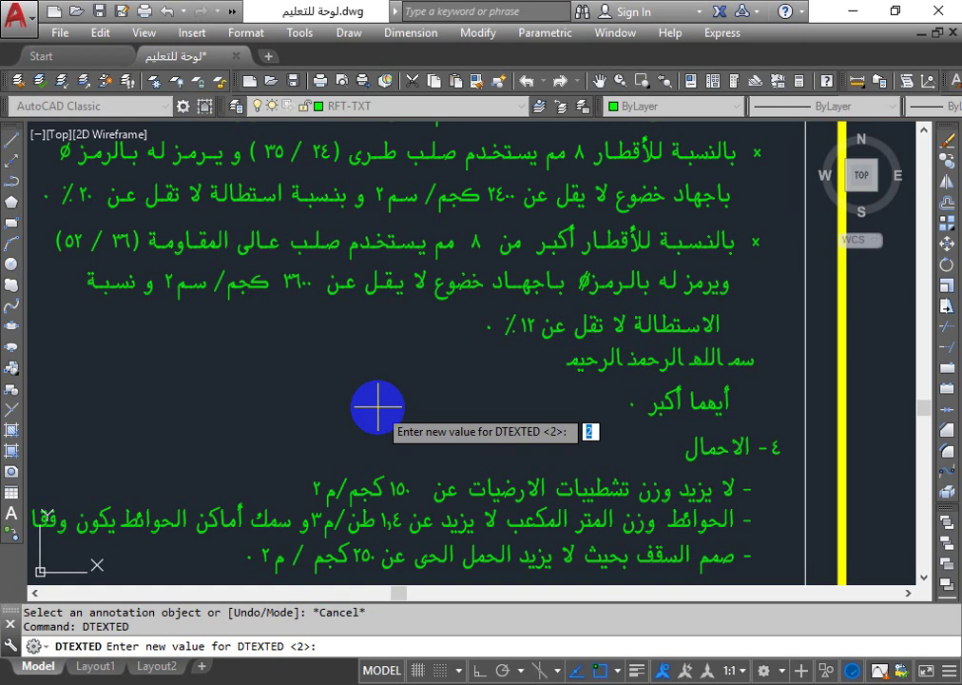
pyautogui.write('1')
pyautogui.press('Return')
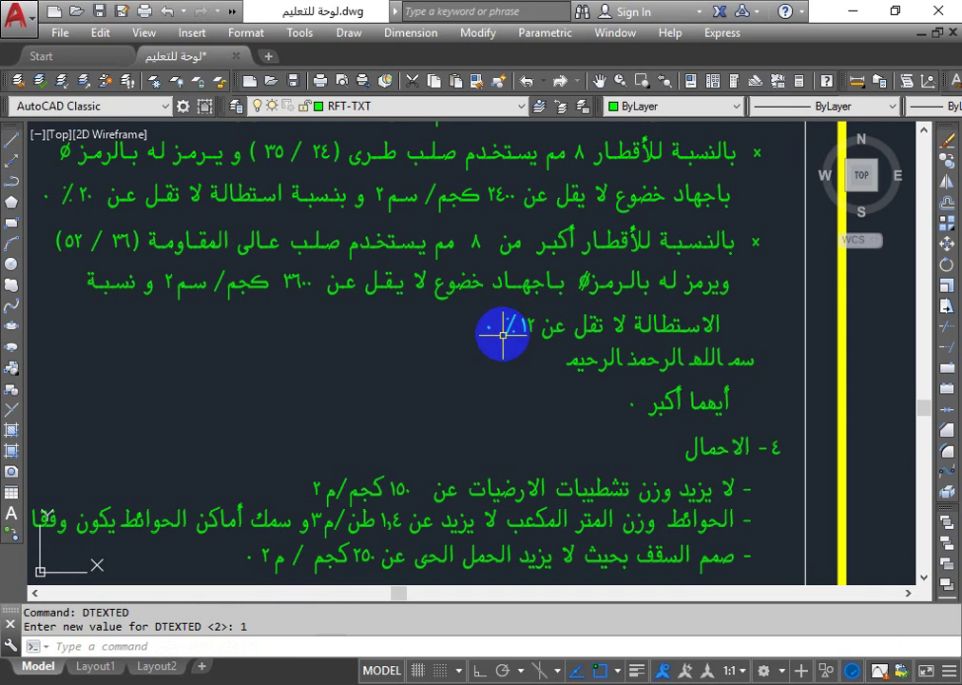
# Replace the ٤- الاحمال heading text by entering 'sphk hggi' in Edit Text
pyautogui.doubleClick(710, 445)
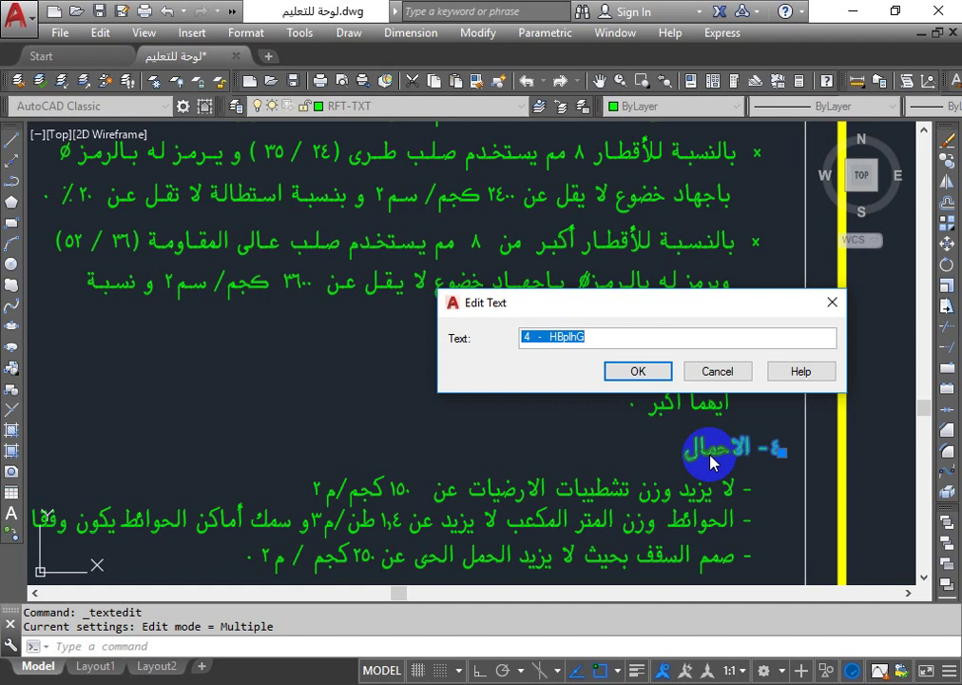
pyautogui.press('BackSpace')
pyautogui.write('sphk ')
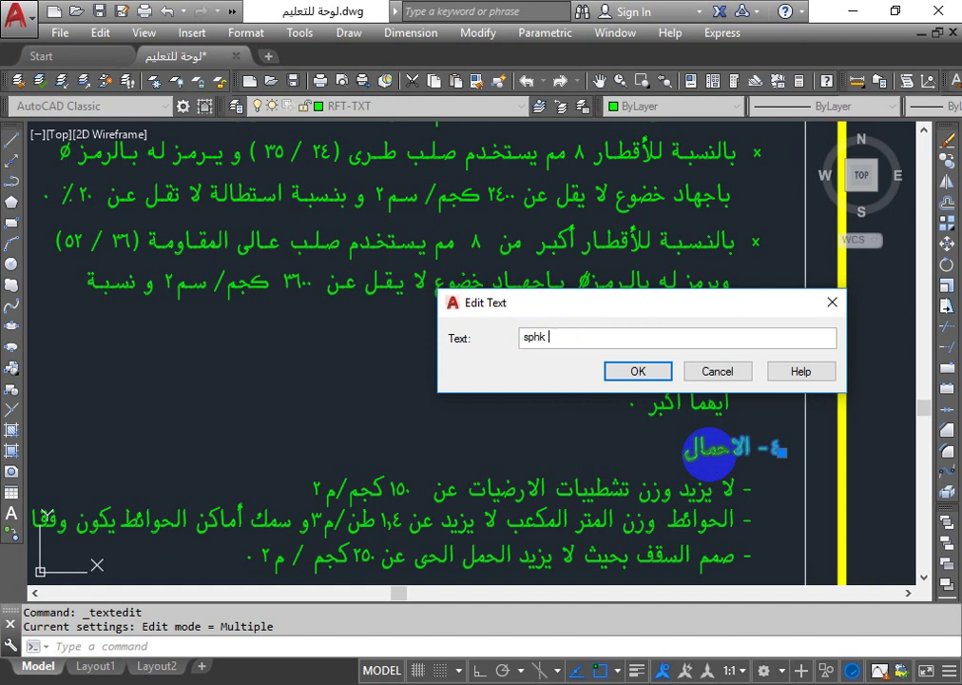
pyautogui.write('hggi')
pyautogui.press('Return')
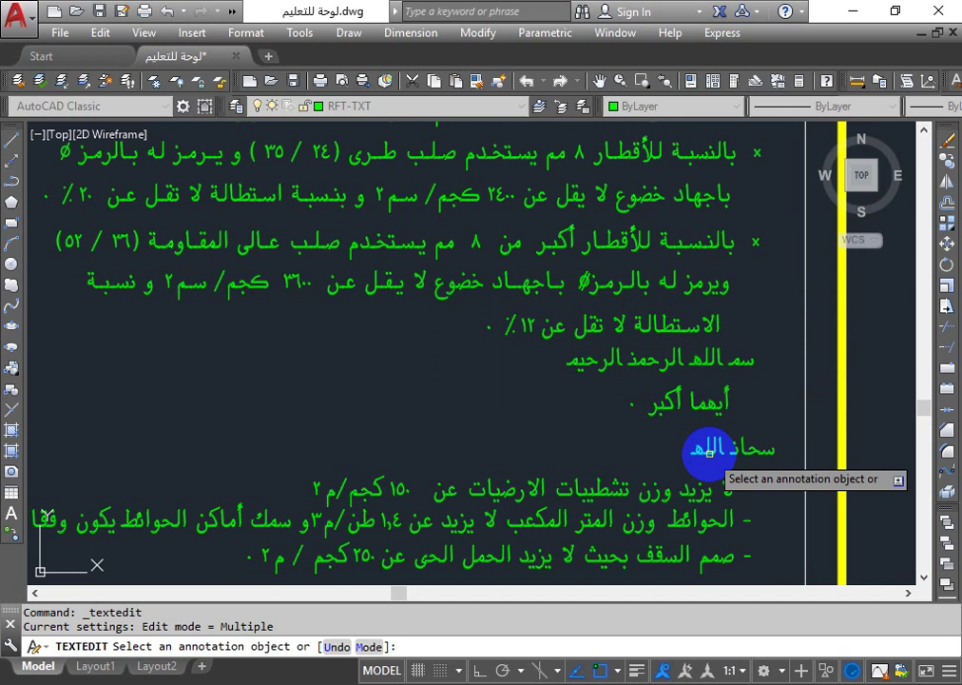
# Zoom in and retype the heading as 'sfphk hggi' so it reads سبحان الله
pyautogui.scroll(3, 793, 462)
pyautogui.scroll(5, 786, 460)
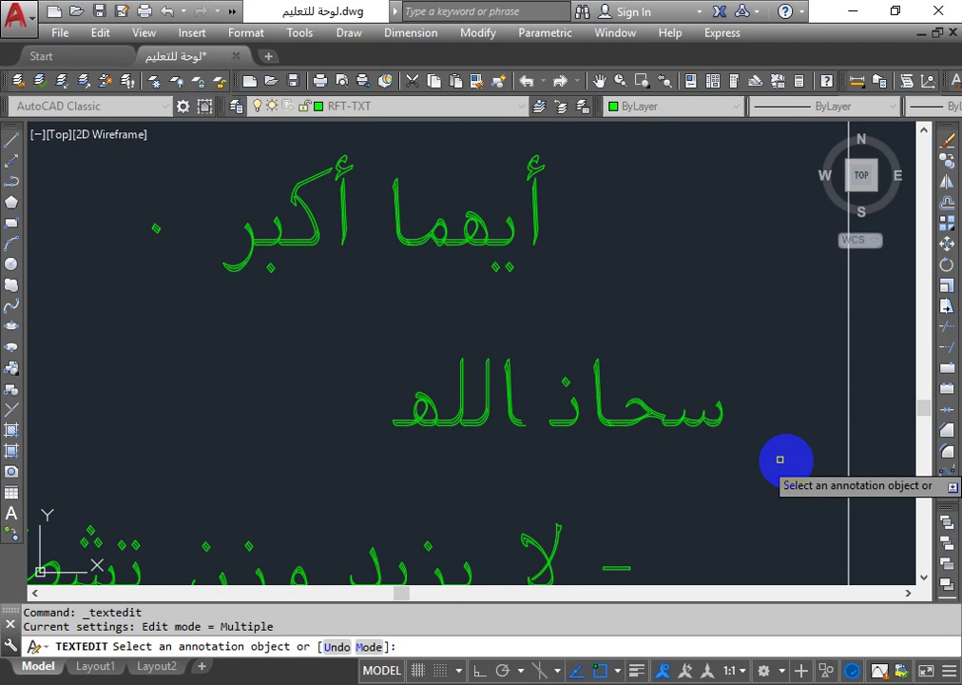
pyautogui.click(660, 430)
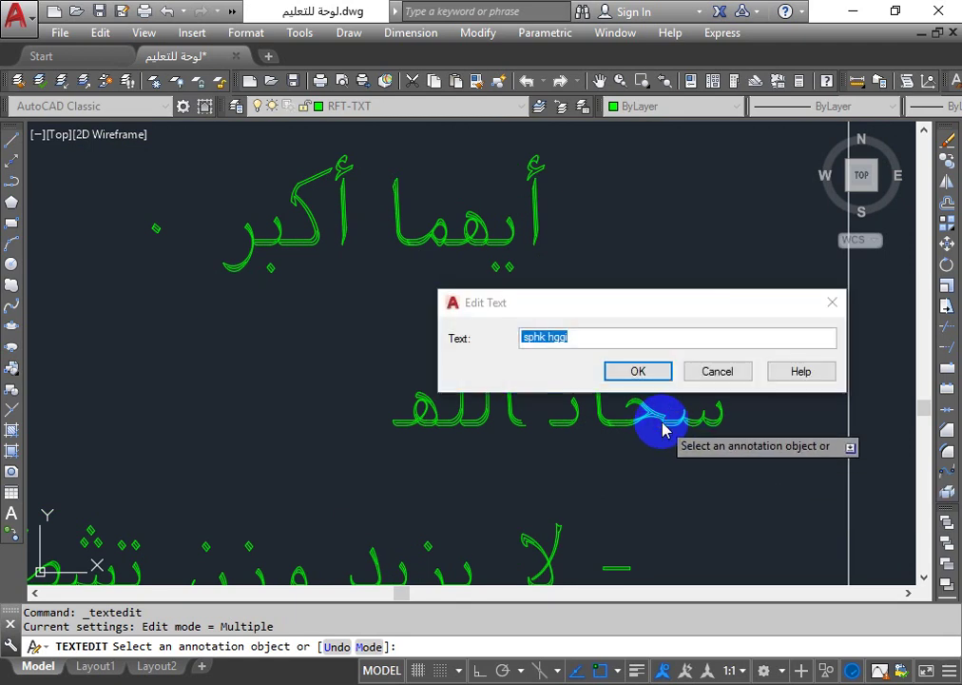
pyautogui.press('BackSpace')
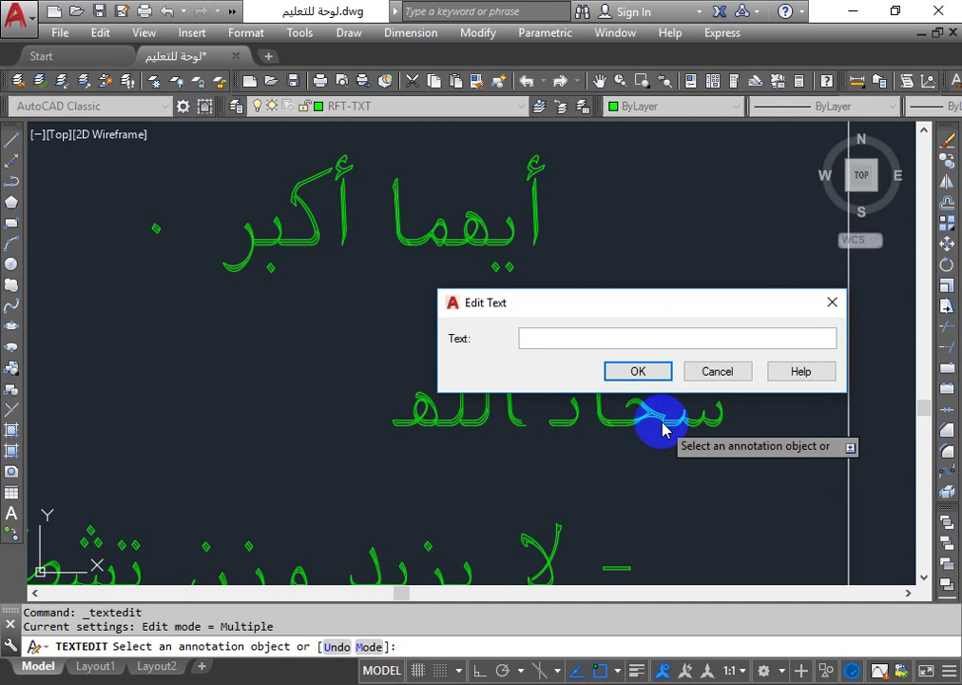
pyautogui.write('s')
pyautogui.press('BackSpace')
pyautogui.write('s')
pyautogui.write('fp')
pyautogui.write('h')
pyautogui.write('K')
pyautogui.press('Return')
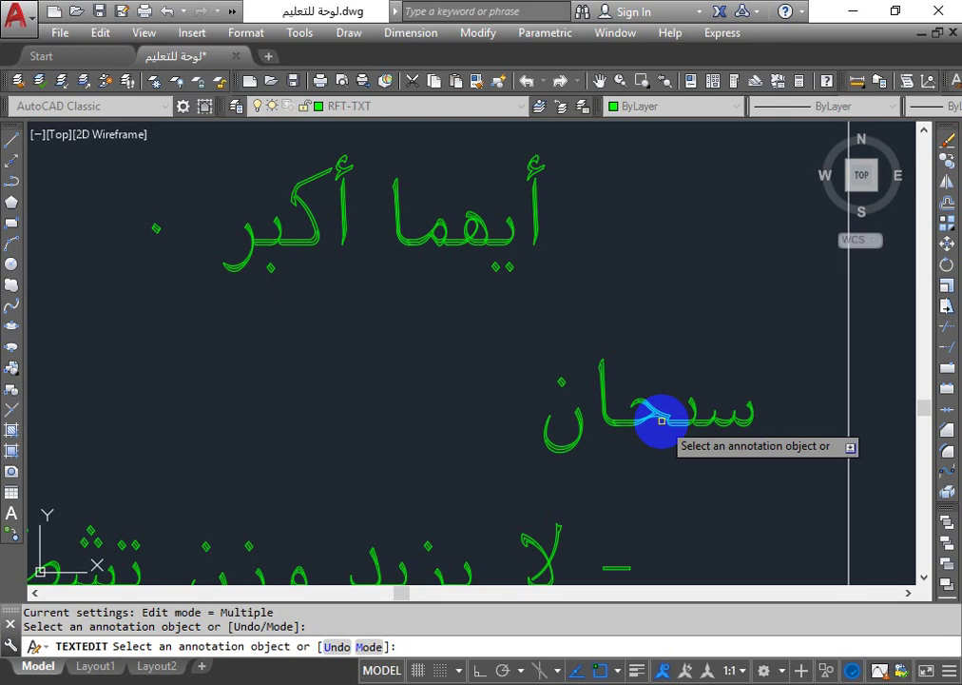
pyautogui.click(663, 418)
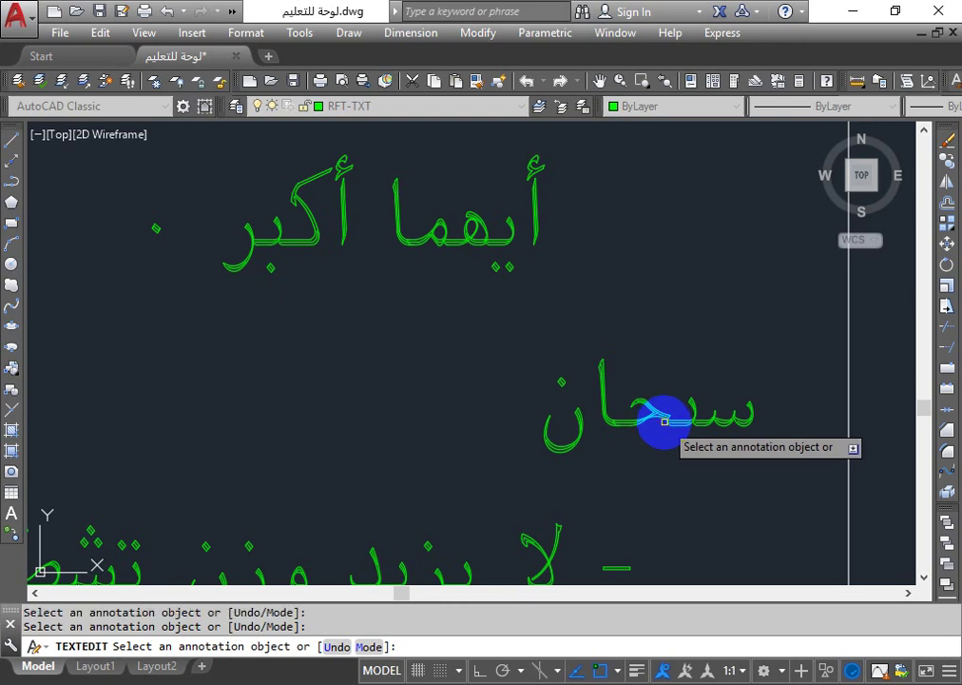
pyautogui.click(663, 417)
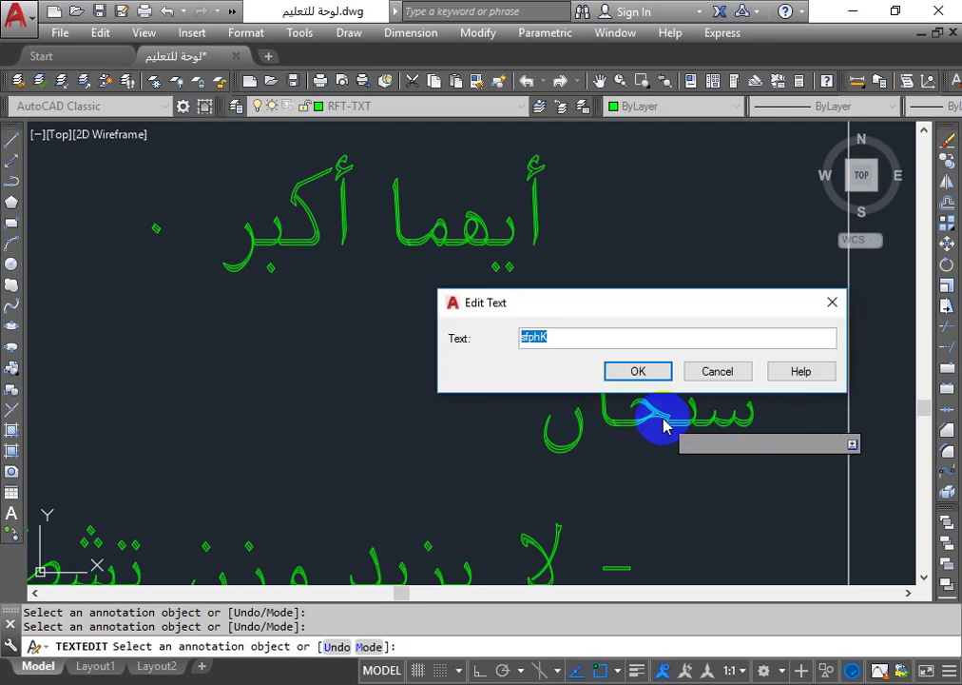
pyautogui.write('sfph')
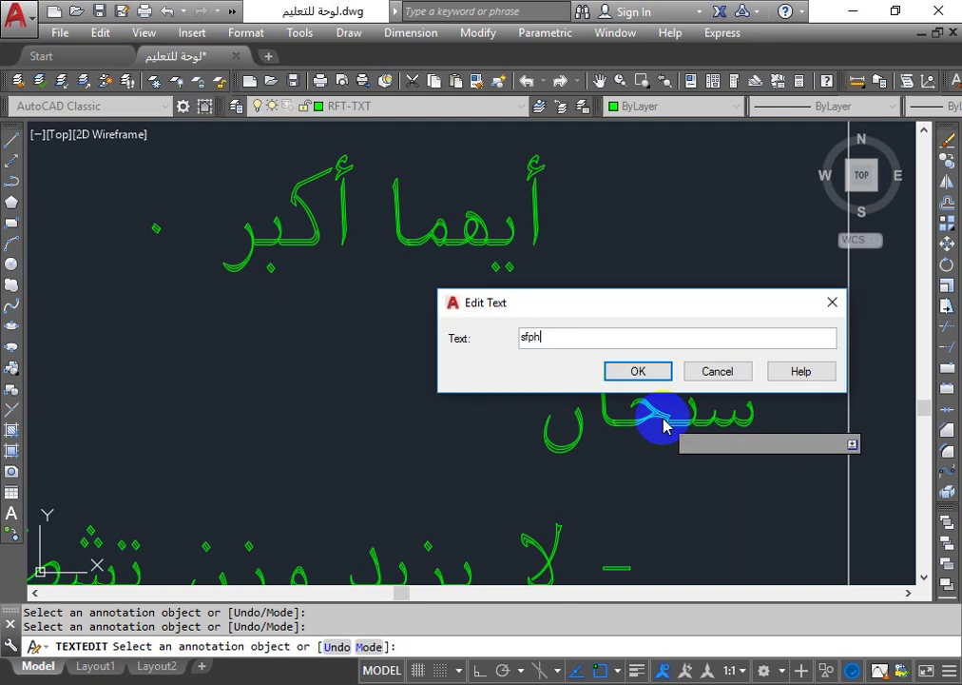
pyautogui.write('k hggi')
pyautogui.press('Return')
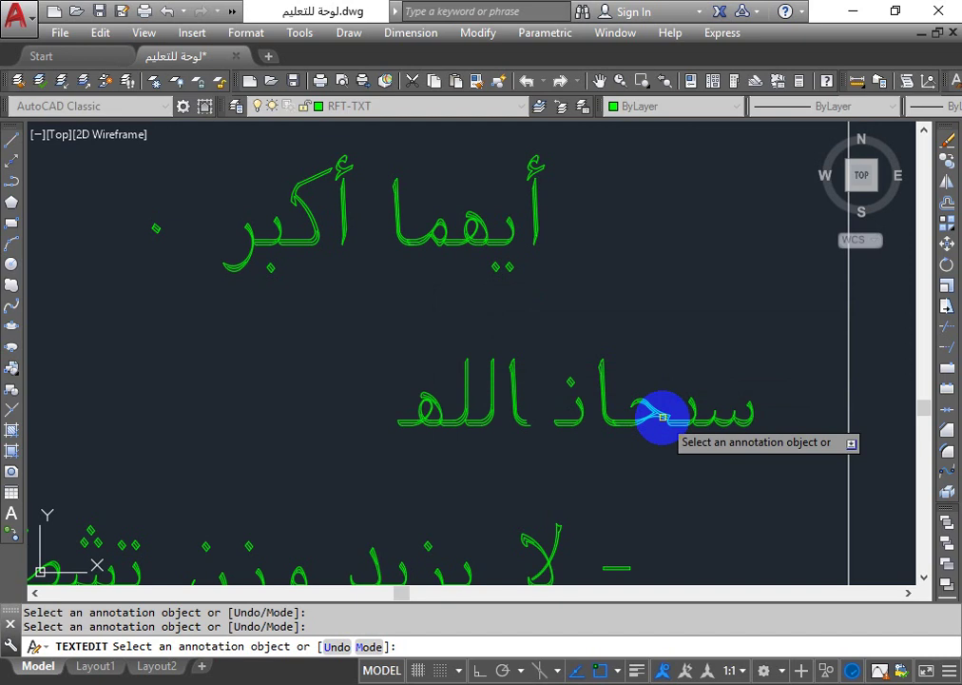
# Change the أيهما أكبر line to سبحان الله by entering 'sfphK hggl'
pyautogui.click(466, 244)
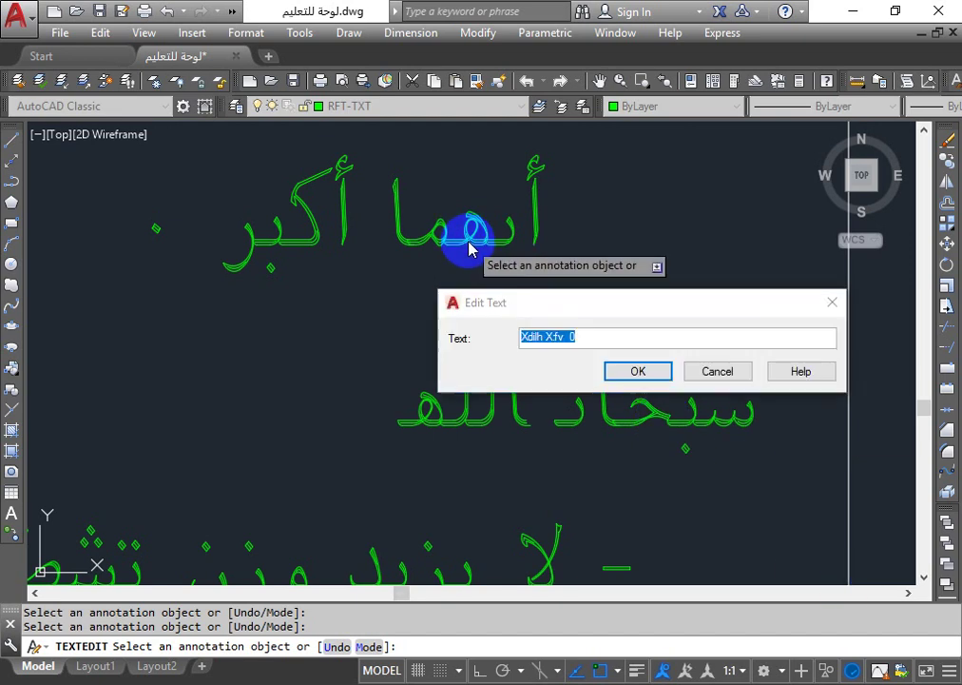
pyautogui.write('sf')
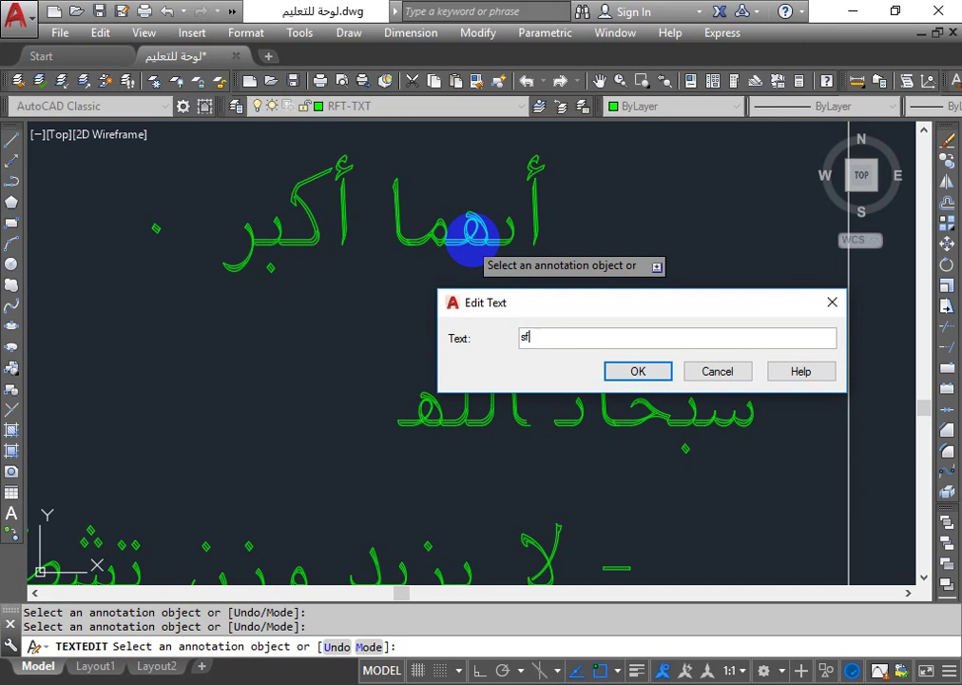
pyautogui.write('ph')
pyautogui.write('K')
pyautogui.write(' hgg')
pyautogui.write('l')
pyautogui.press('Return')
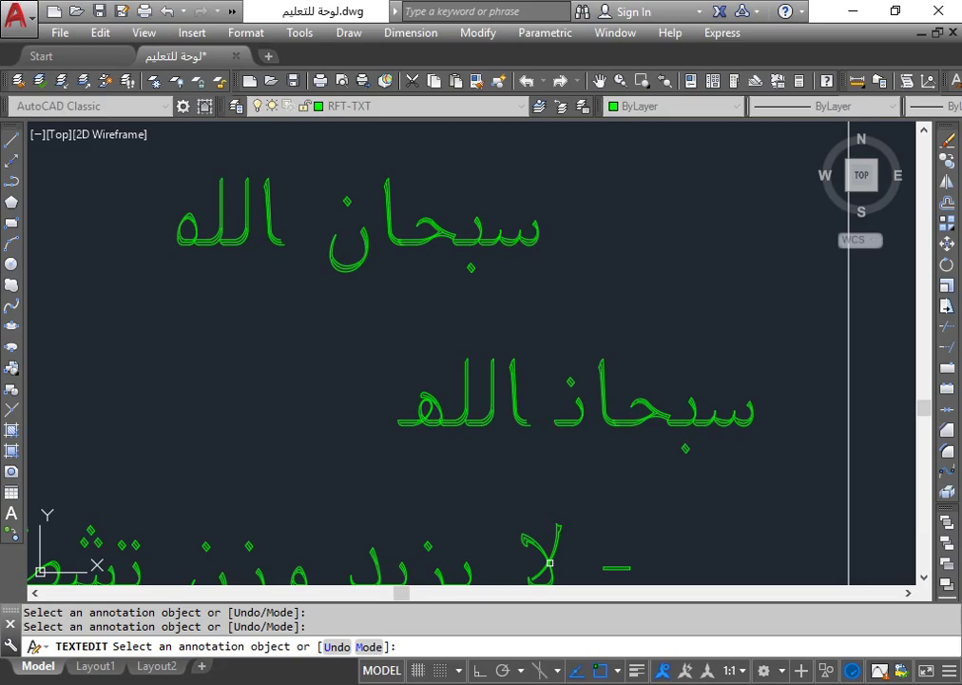
pyautogui.hotkey('alt', 'Tab')
# Advance to slide 27's Arabic character code chart, then minimize PowerPoint
pyautogui.press('Down')
pyautogui.press('Down')
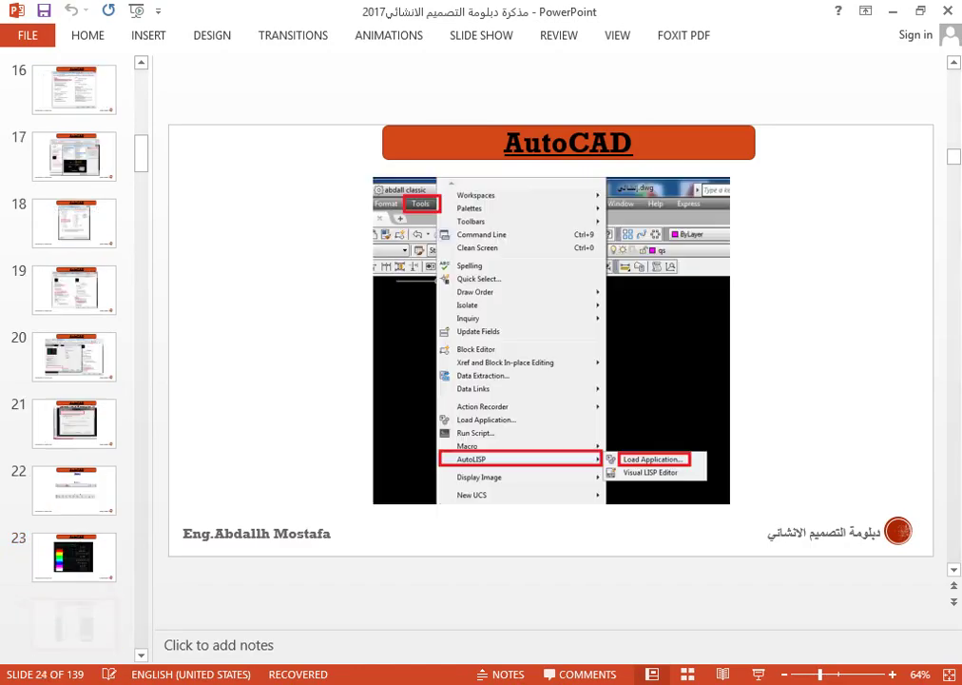
pyautogui.press('Down')
pyautogui.press('Down')
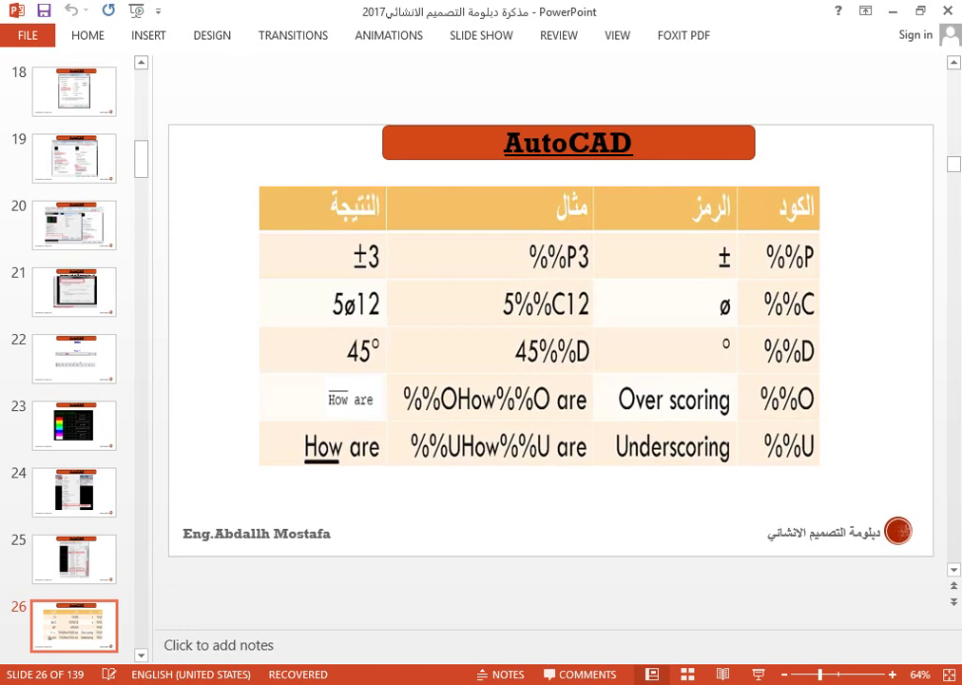
pyautogui.press('Down')
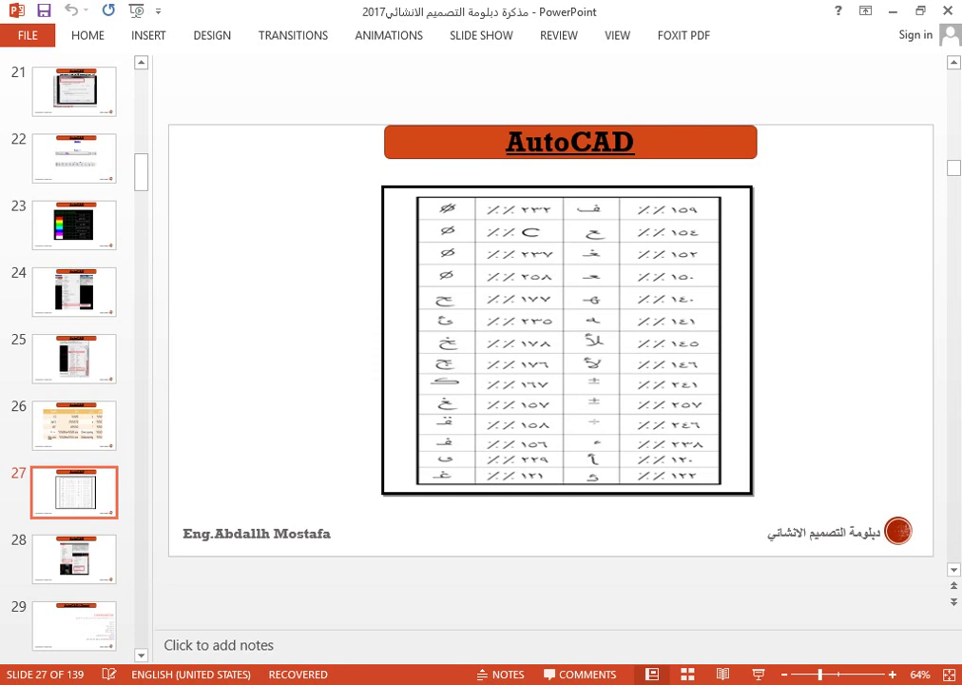
pyautogui.click(892, 13)
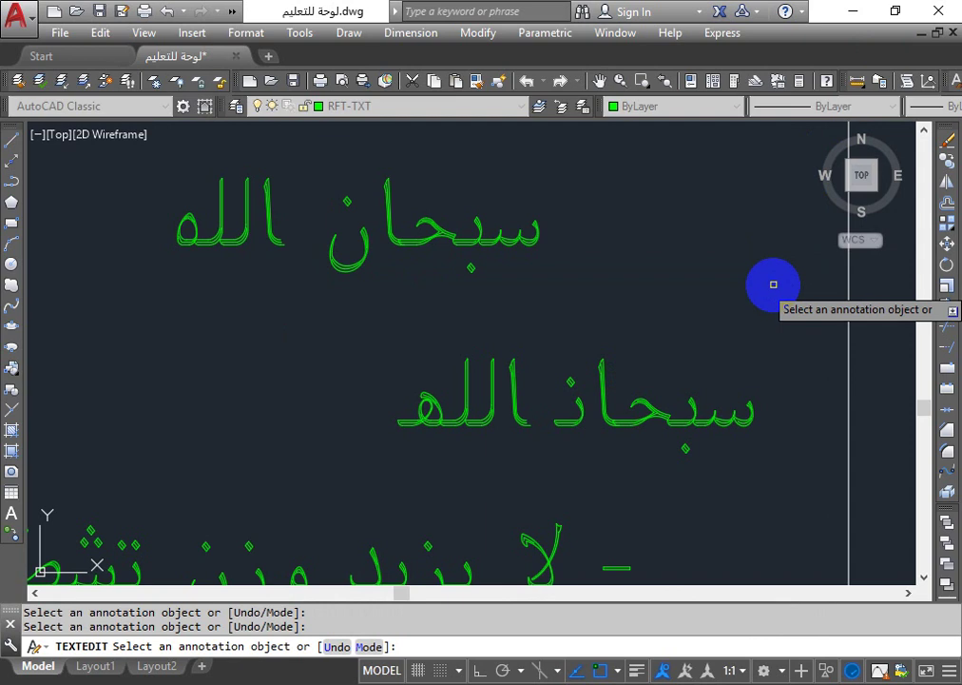
# Cancel the pending text edit and open Load/Unload Applications with AP
pyautogui.press('Escape')
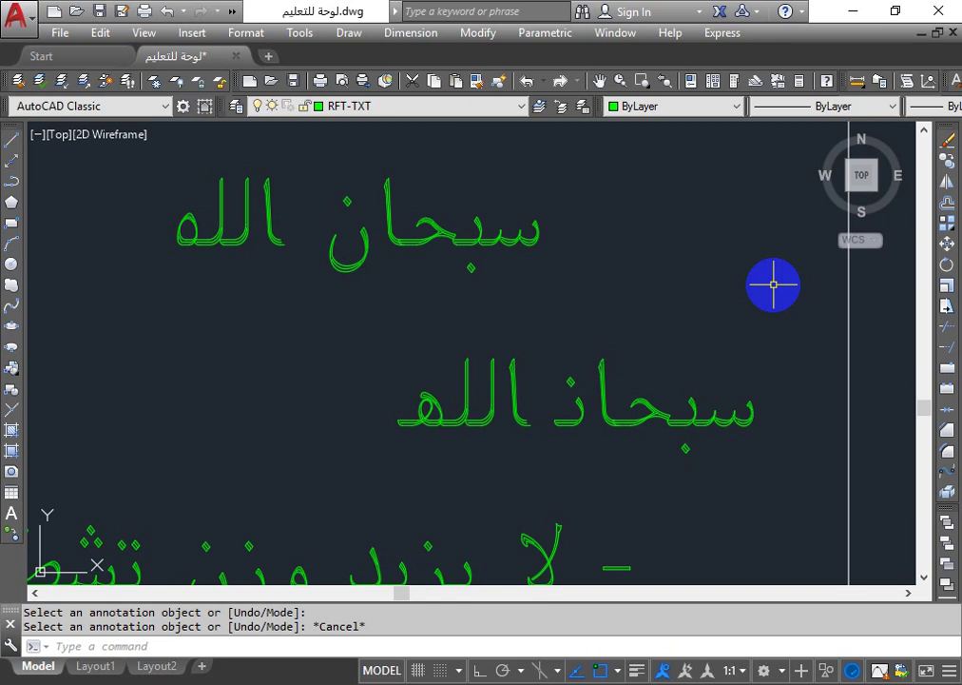
pyautogui.write('l')
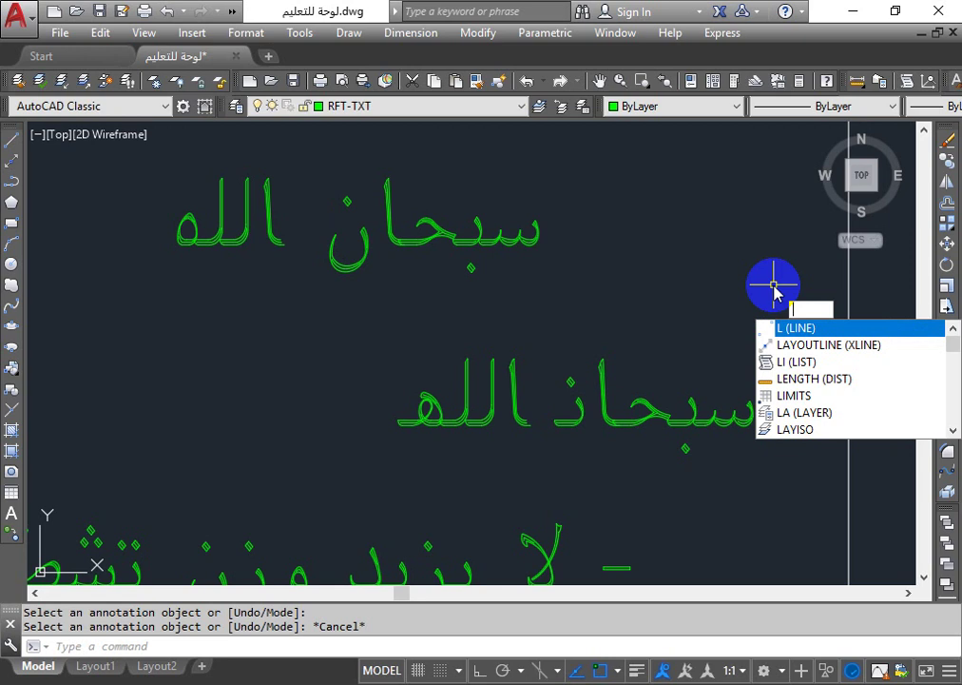
pyautogui.press('BackSpace')
pyautogui.press('Escape')
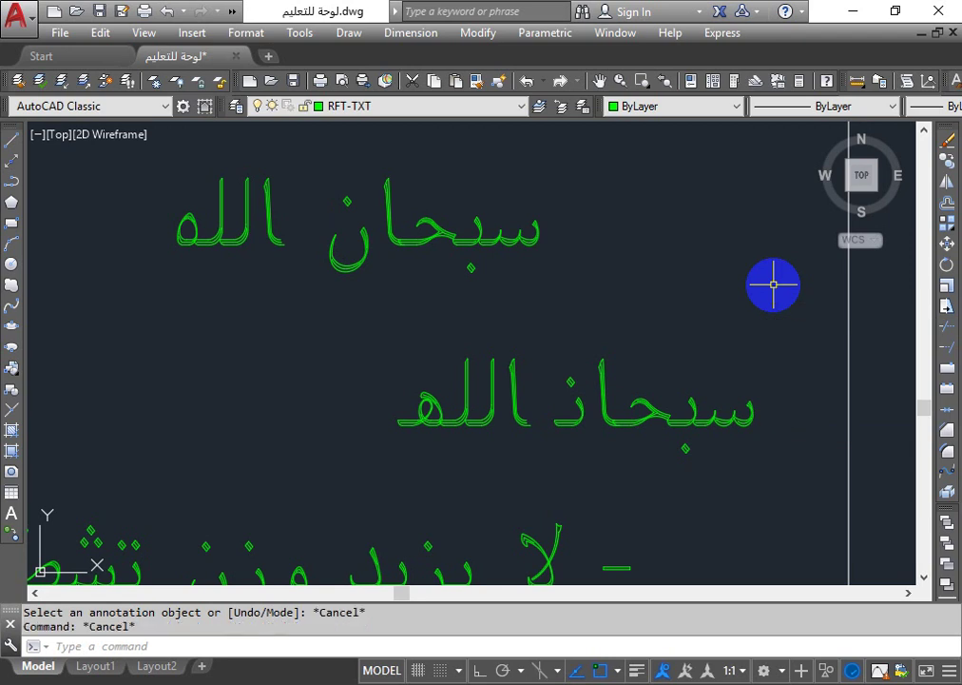
pyautogui.write('ap')
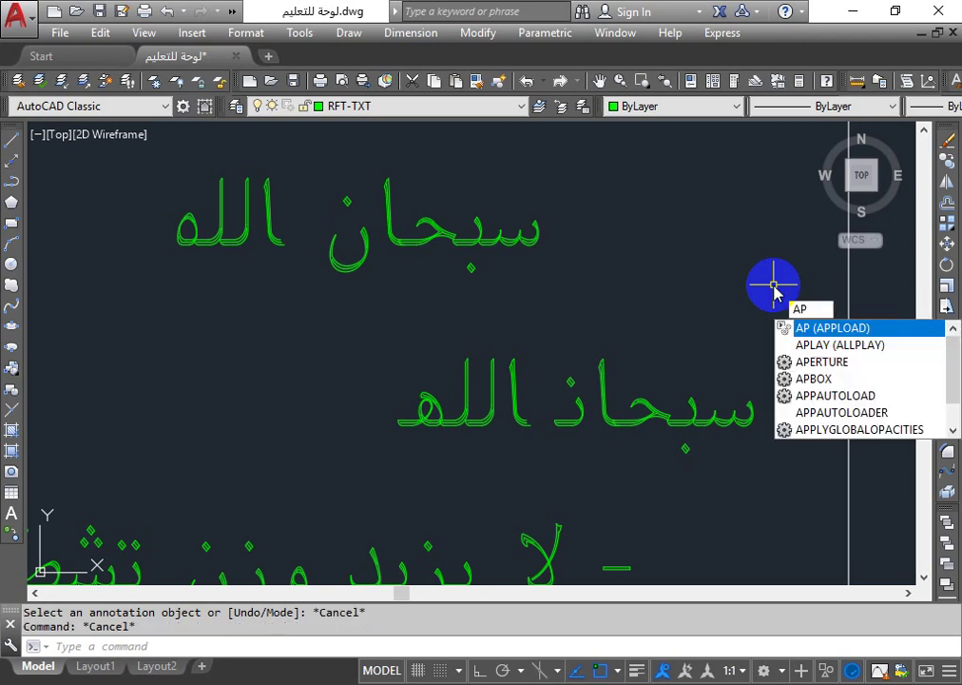
pyautogui.press('Return')
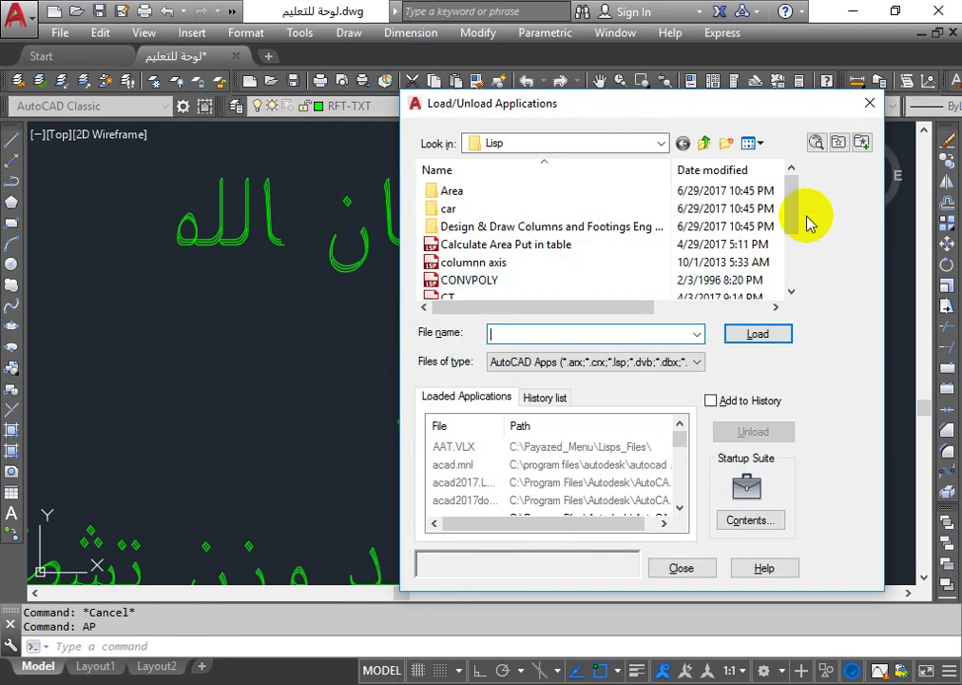
# Load CT.LSP from the Lisp folder with Load Once, then close the loader
pyautogui.moveTo(797, 217); pyautogui.dragTo(800, 274)
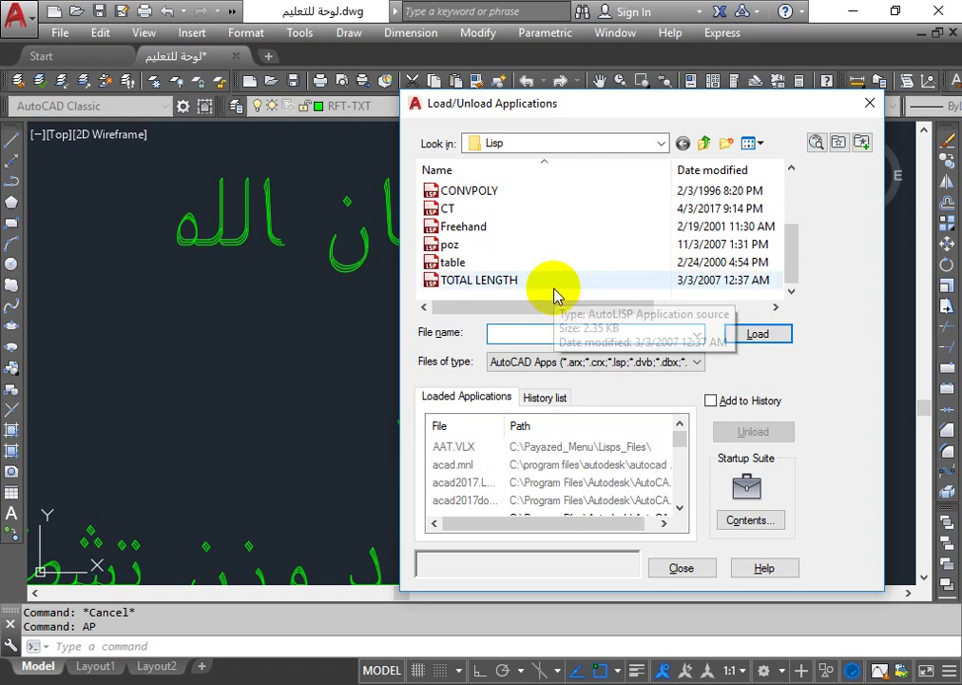
pyautogui.click(453, 211)
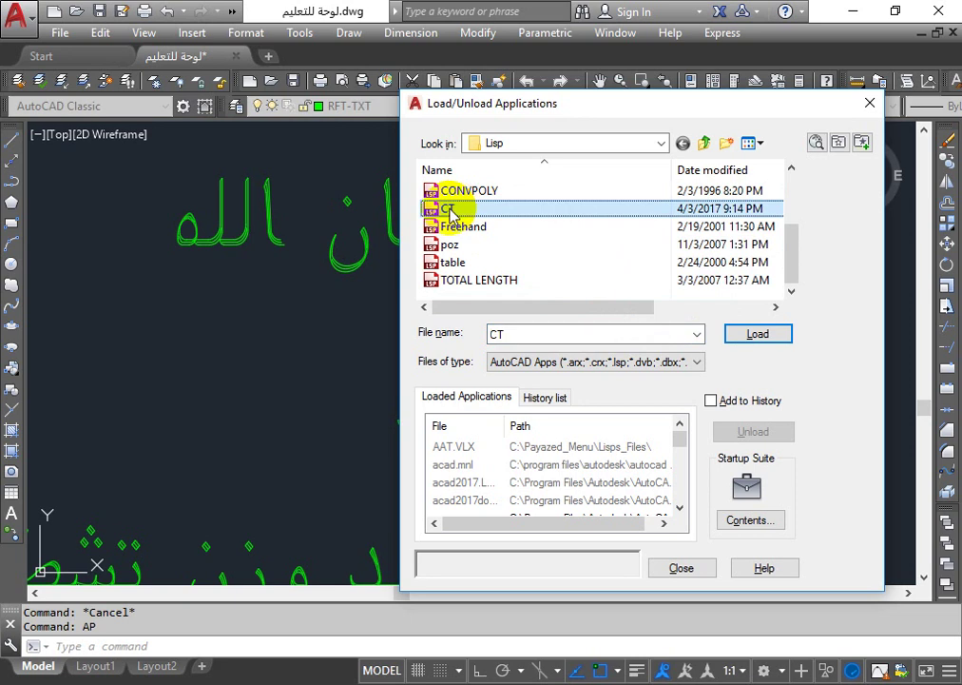
pyautogui.click(768, 346)
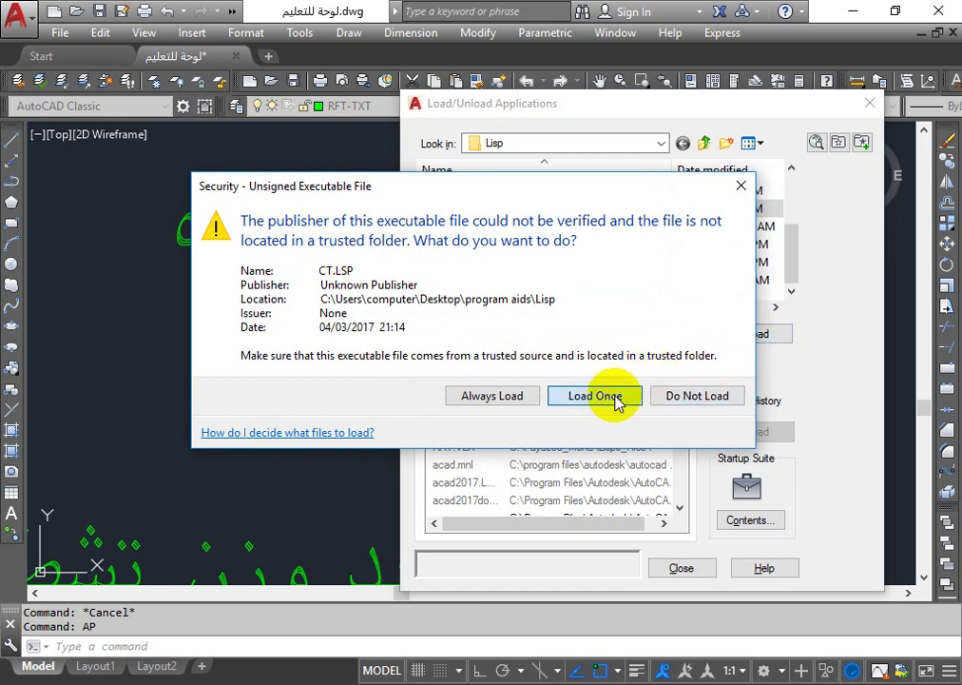
pyautogui.click(603, 397)
pyautogui.click(681, 568)
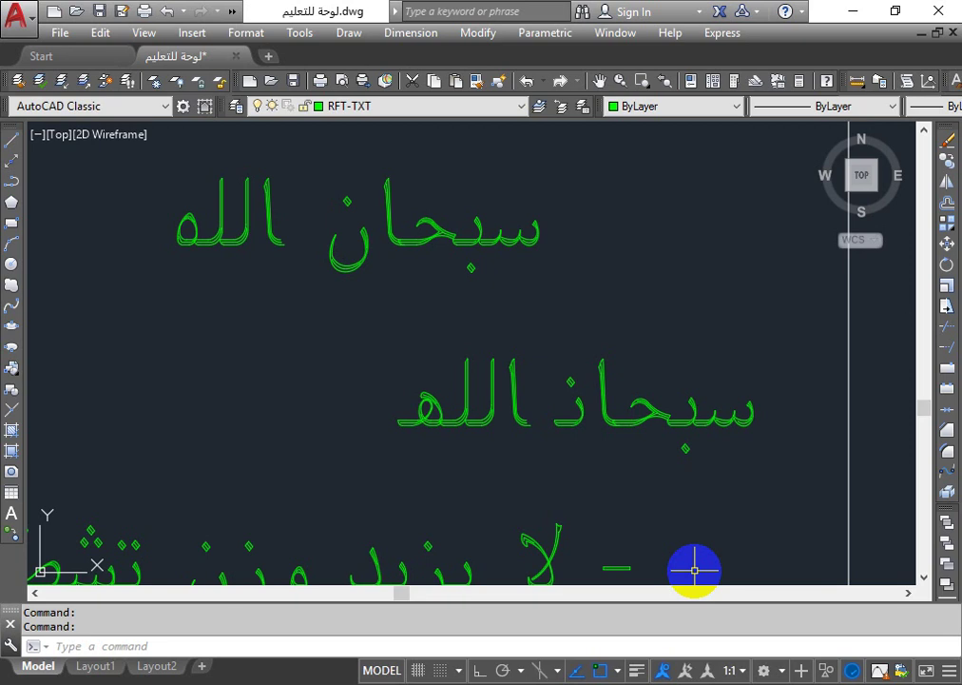
# Run CT on the broken middle Arabic line so its letters join as سبحان الله
pyautogui.write('CT')
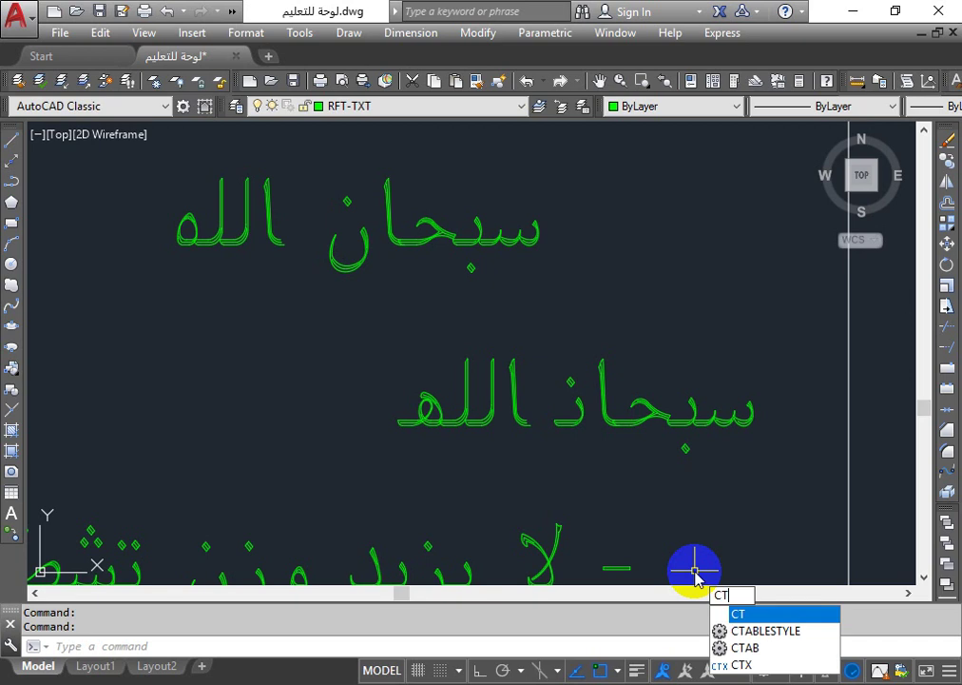
pyautogui.press('Return')
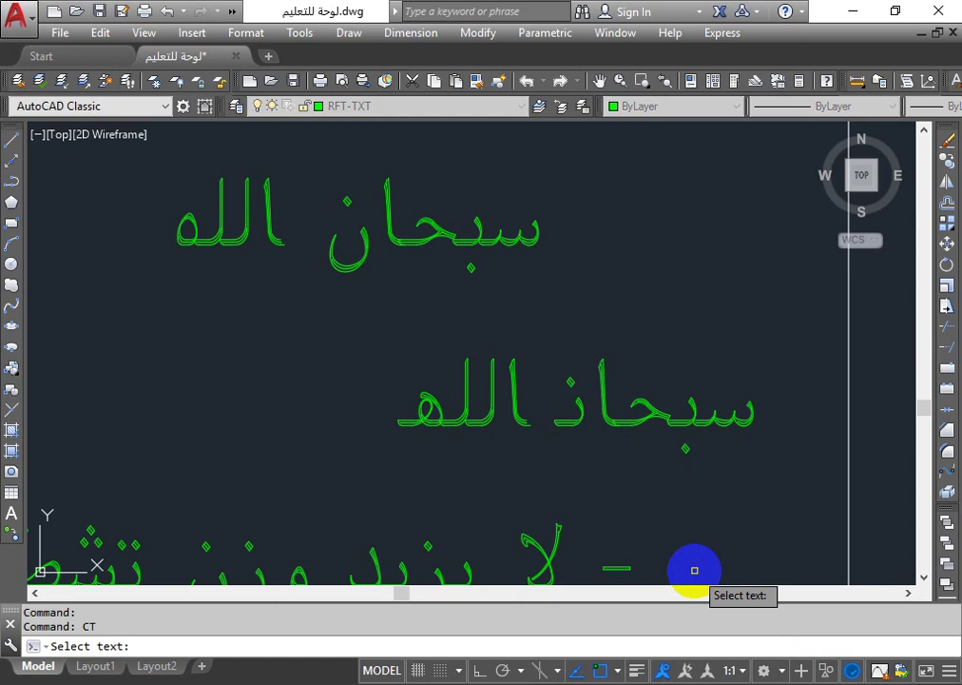
pyautogui.click(616, 425)
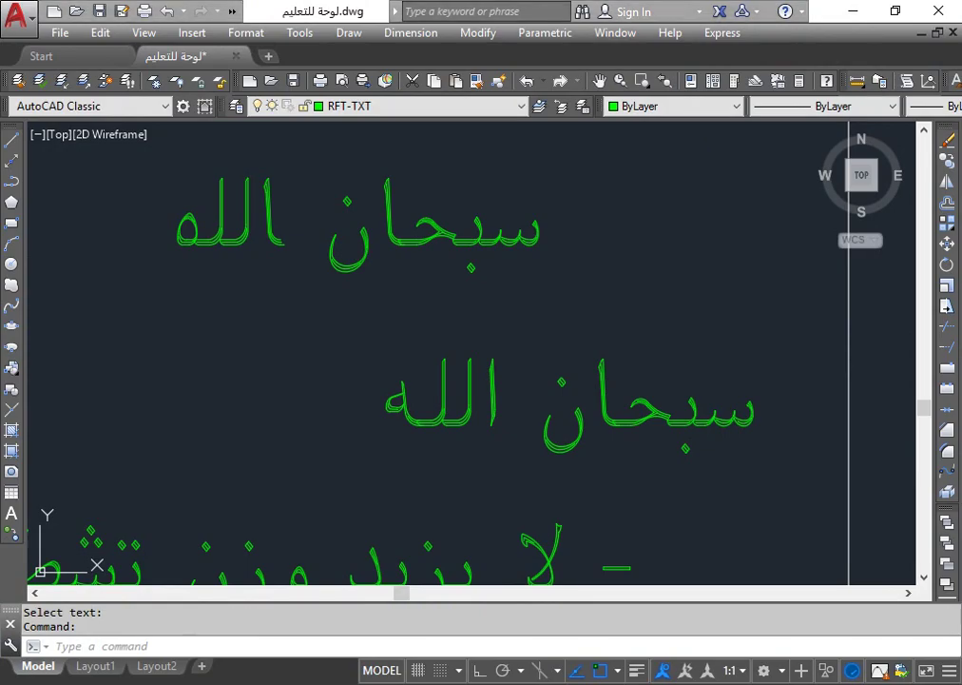
pyautogui.press('Down')
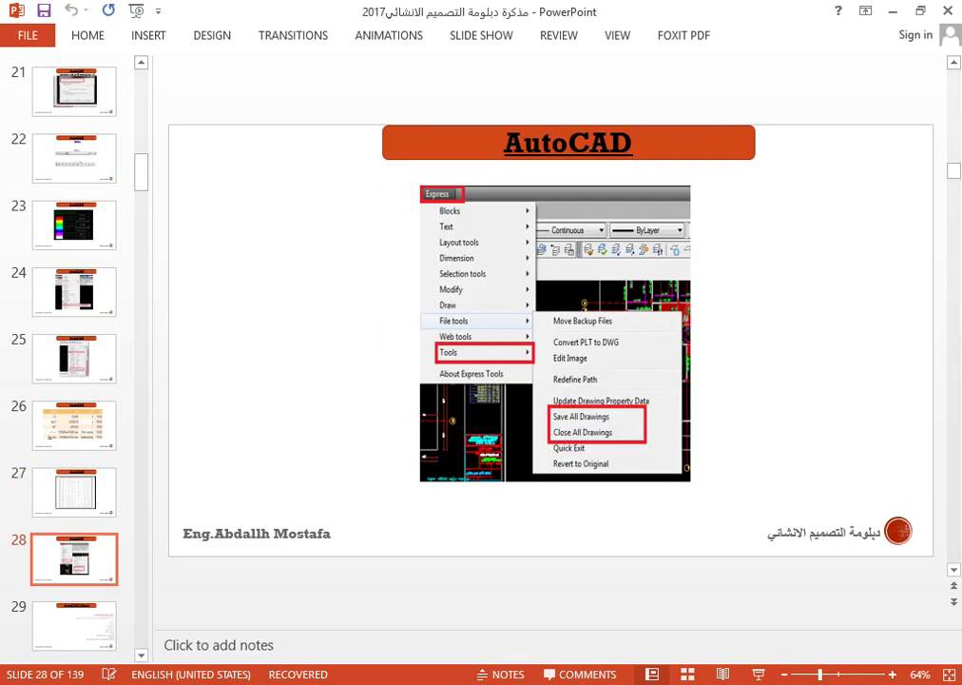
# Show slide 28 on Express file tools, then minimize PowerPoint to reveal AutoCAD
pyautogui.press('Down')
pyautogui.press('Up')
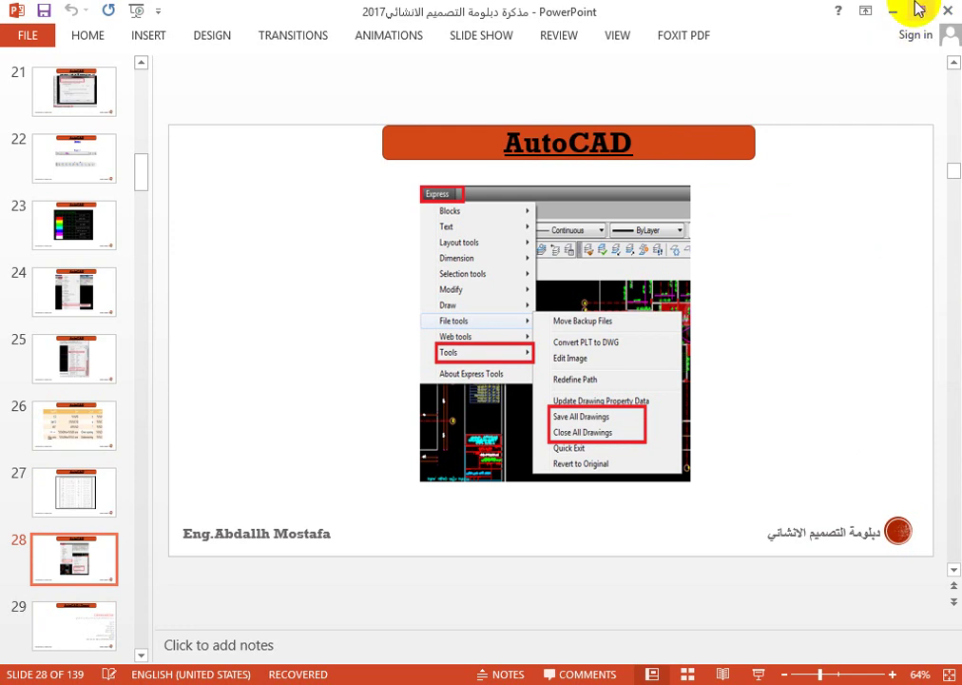
pyautogui.click(892, 10)
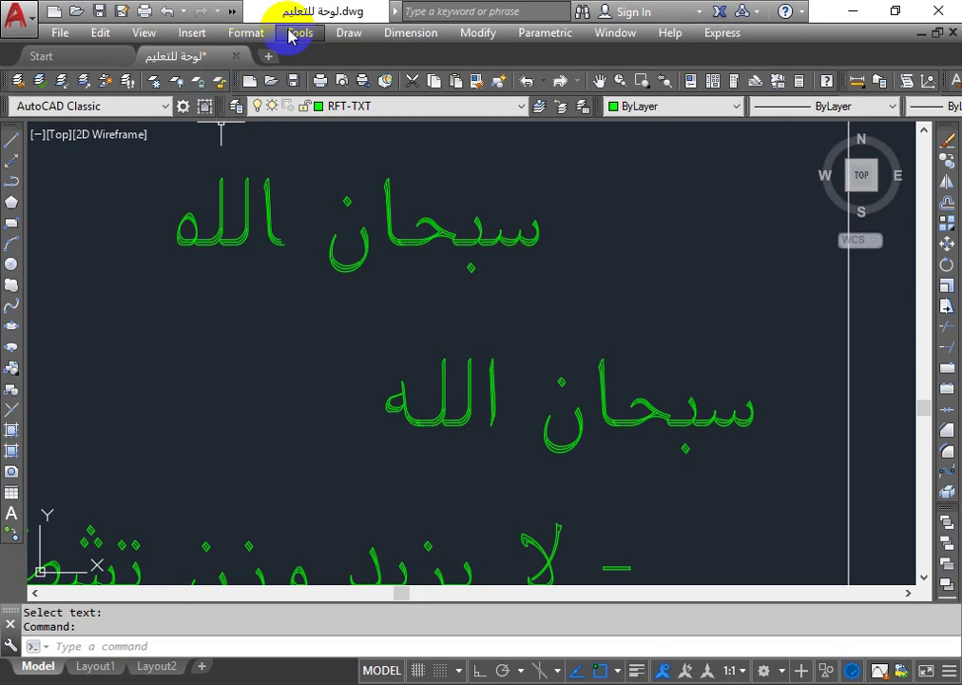
pyautogui.click(723, 34)
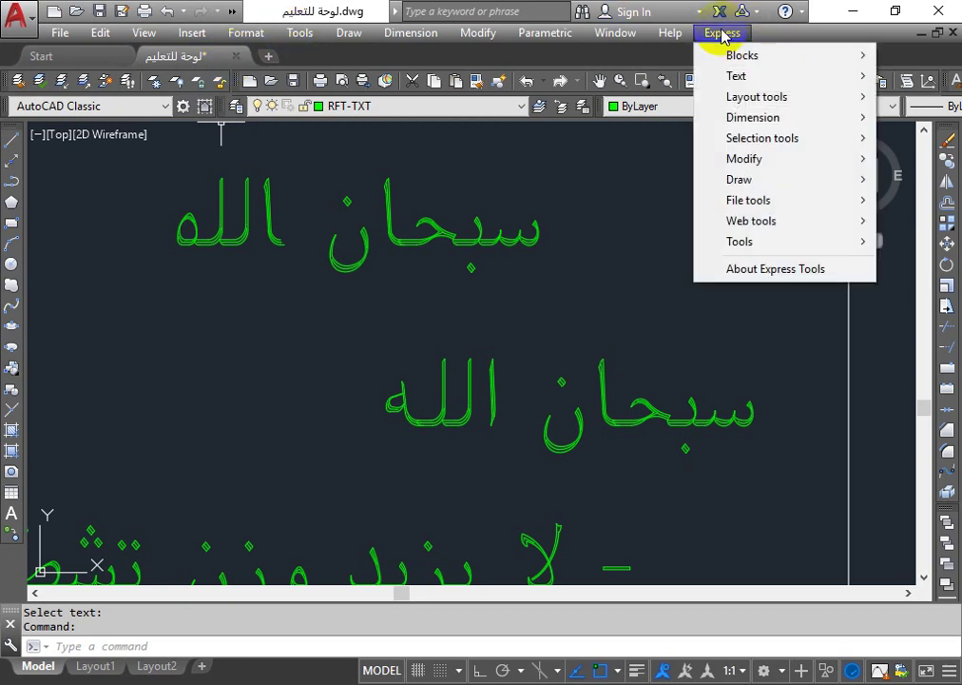
pyautogui.moveTo(748, 200)
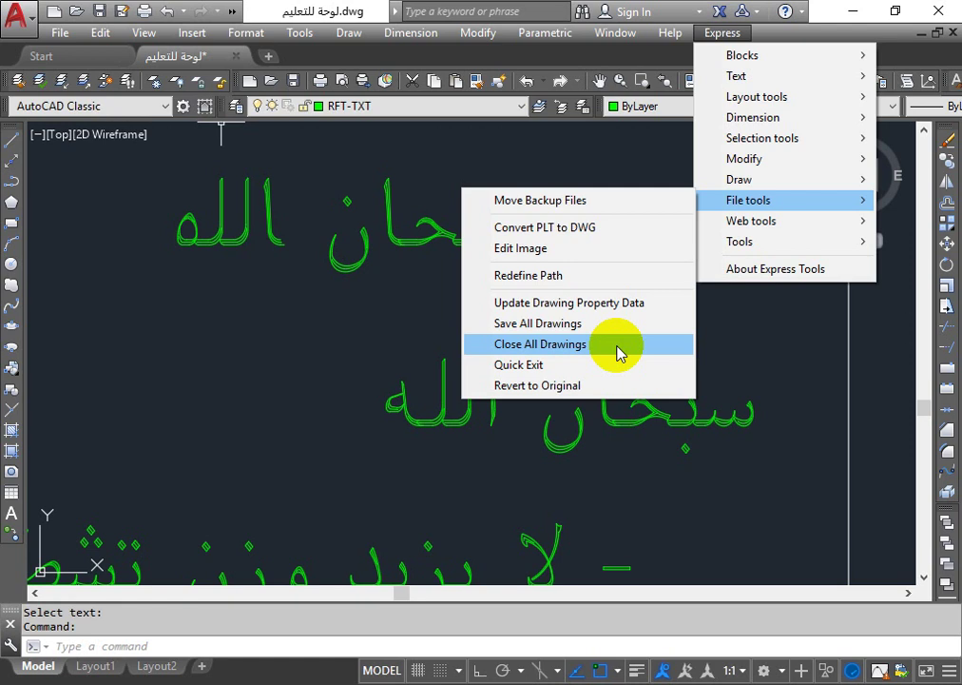
# Close the Express menu and zoom out of the drawing without selecting anything
pyautogui.click(323, 343)
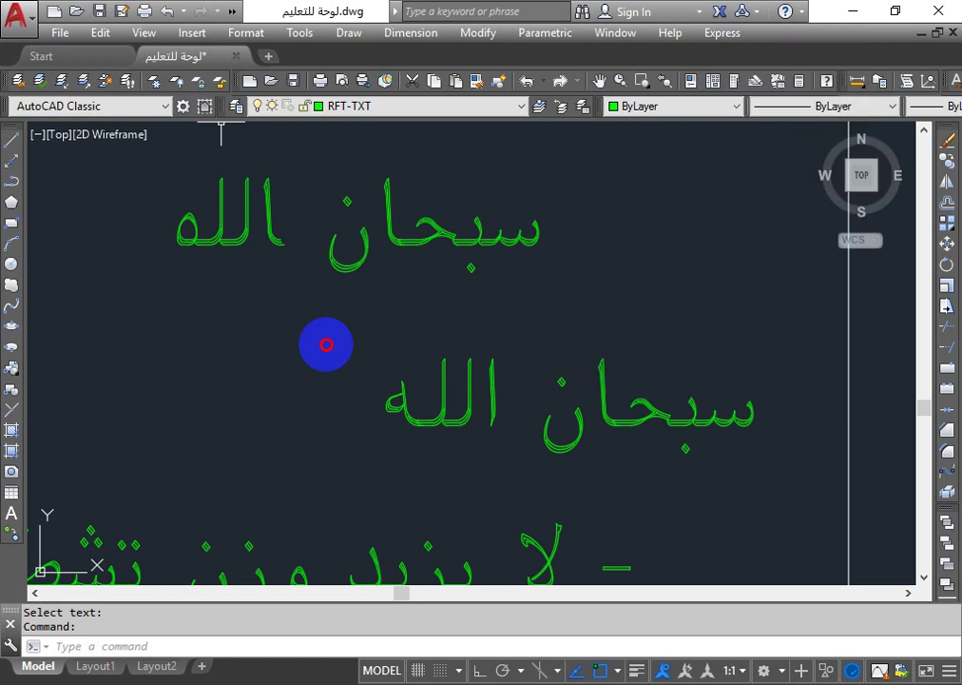
pyautogui.scroll(-3, 333, 348)
pyautogui.click(342, 376)
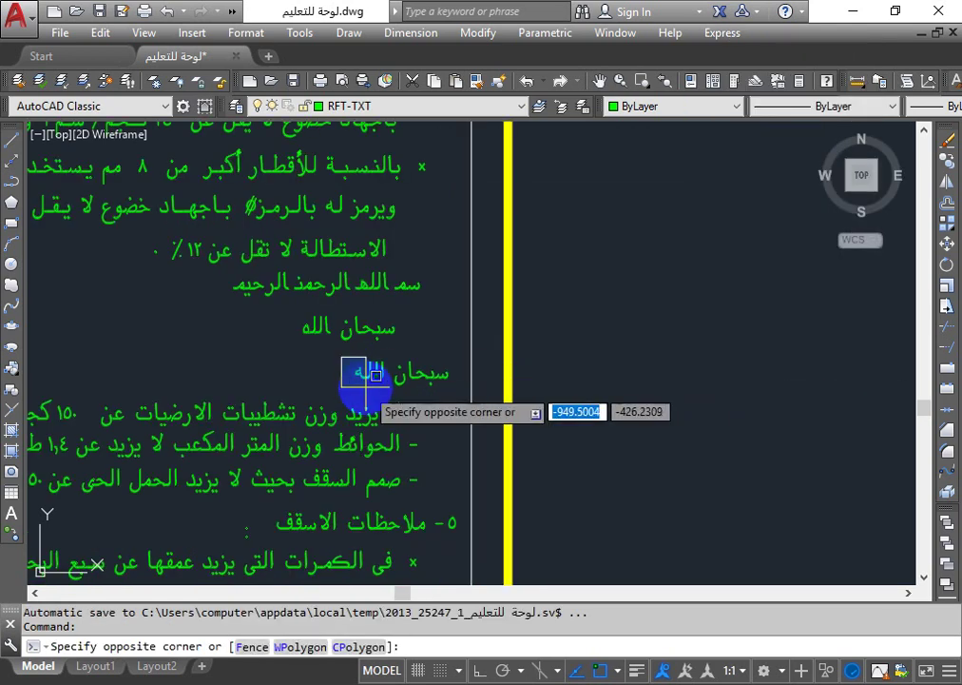
pyautogui.click(323, 378)
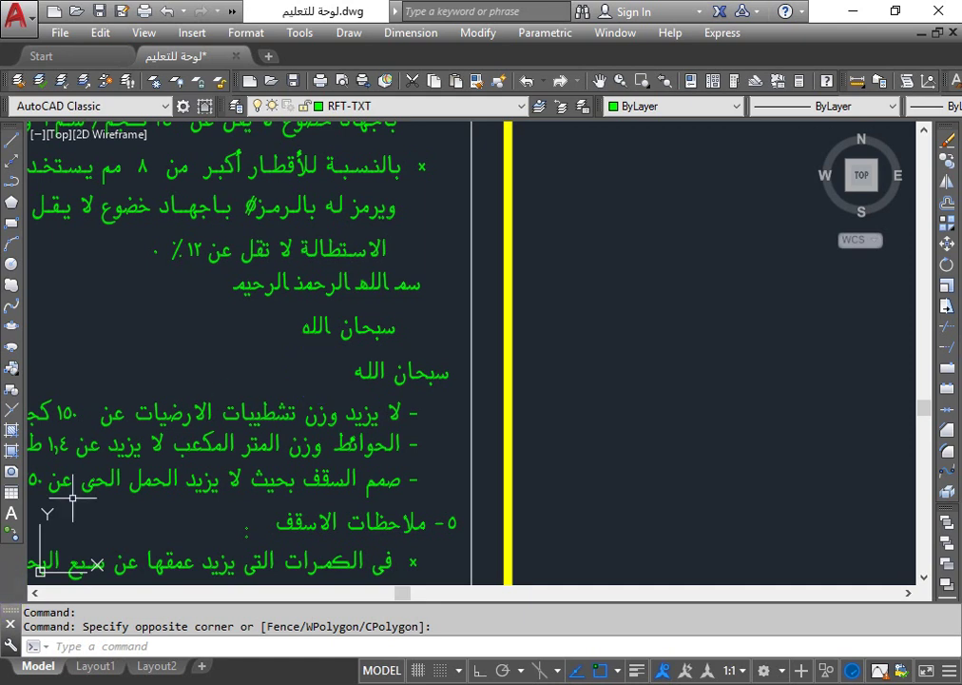
# Return to the PowerPoint deck at slide 30, the Draw commands overview
pyautogui.hotkey('alt', 'Tab')
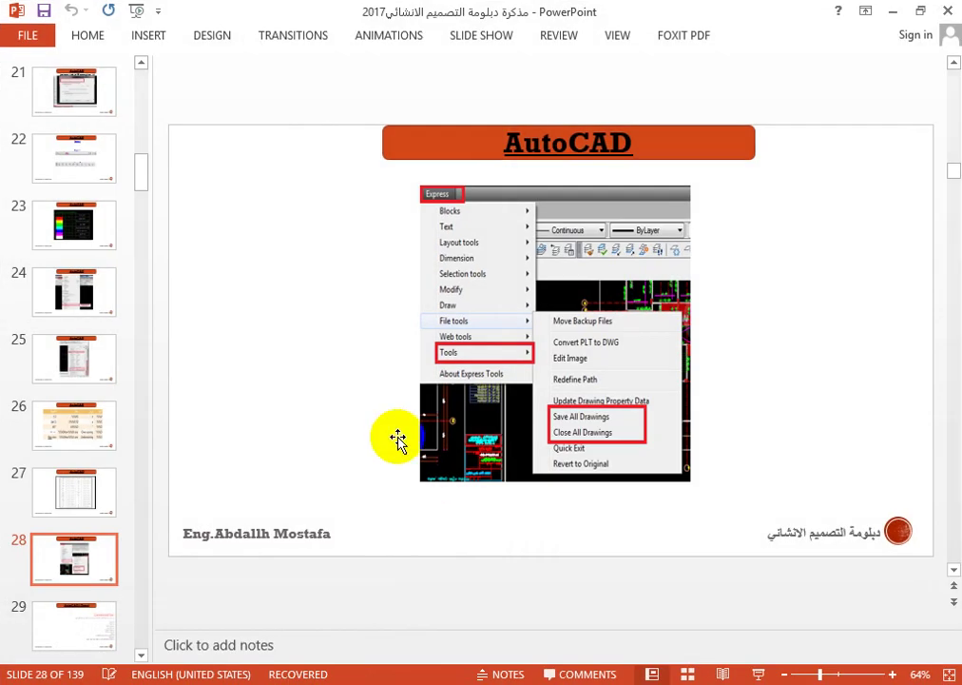
pyautogui.scroll(-1, 398, 440)
pyautogui.scroll(-1, 398, 440)
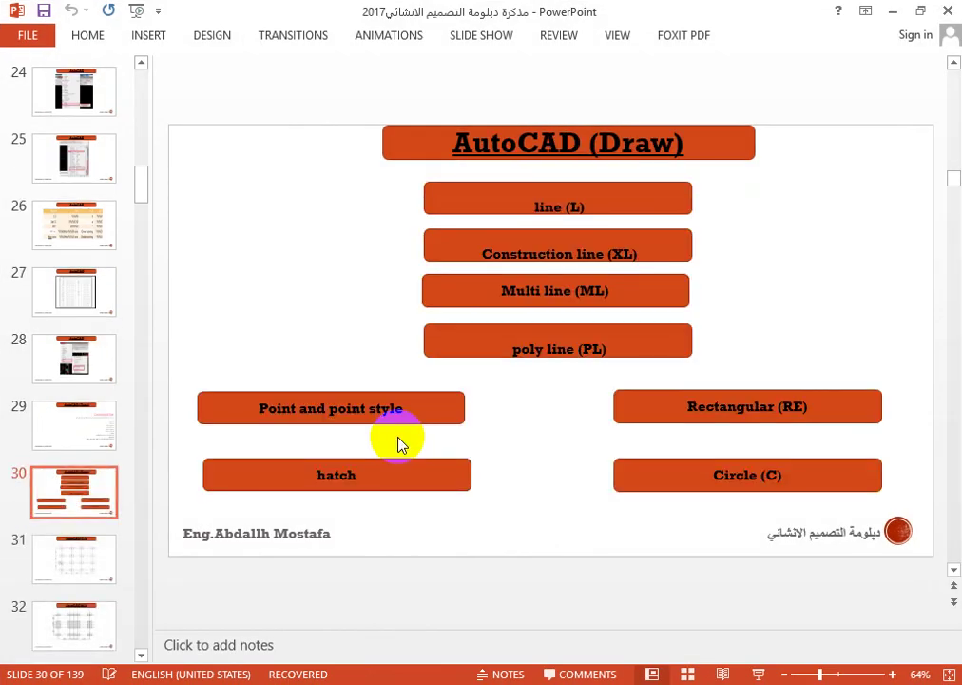